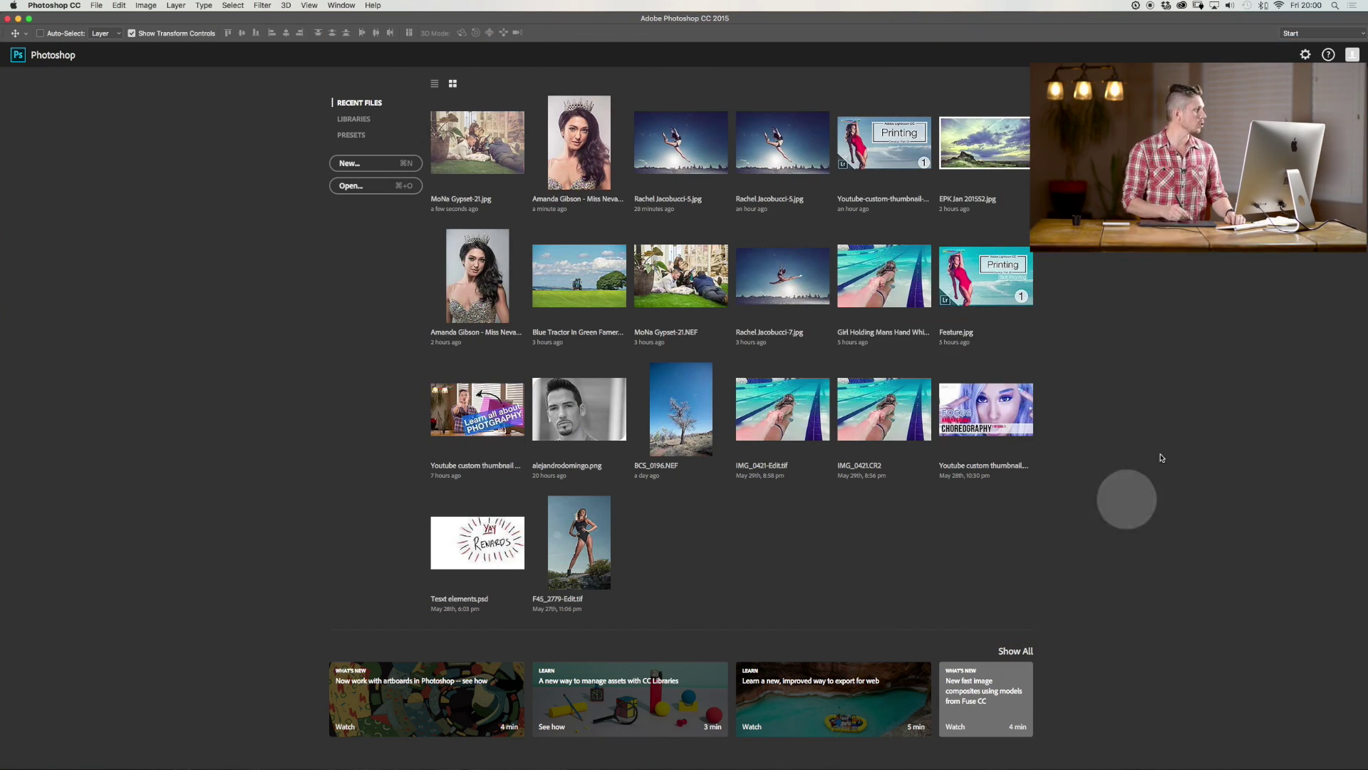
# Step: Switch Recent Files to list view and back to thumbnails, then open and close the crowned portrait
pyautogui.moveTo(630, 764)
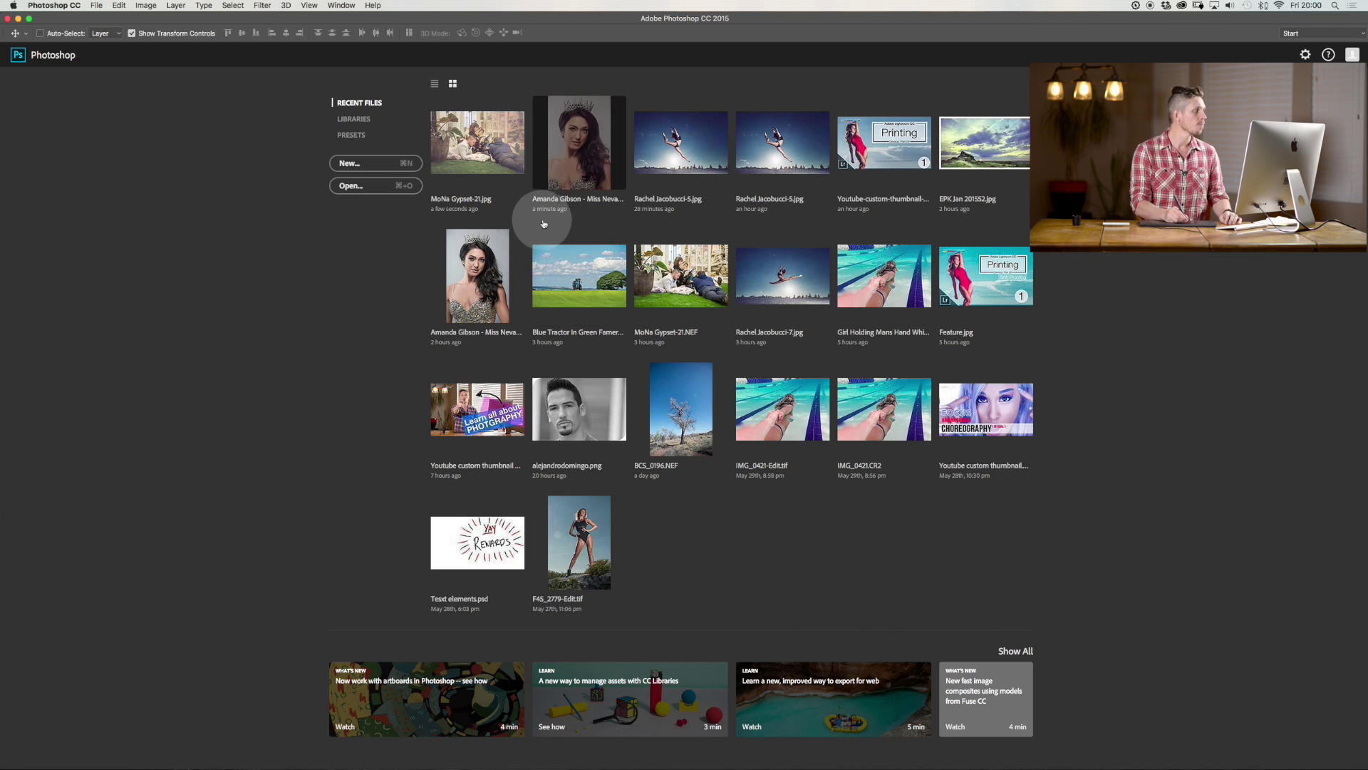
pyautogui.click(435, 84)
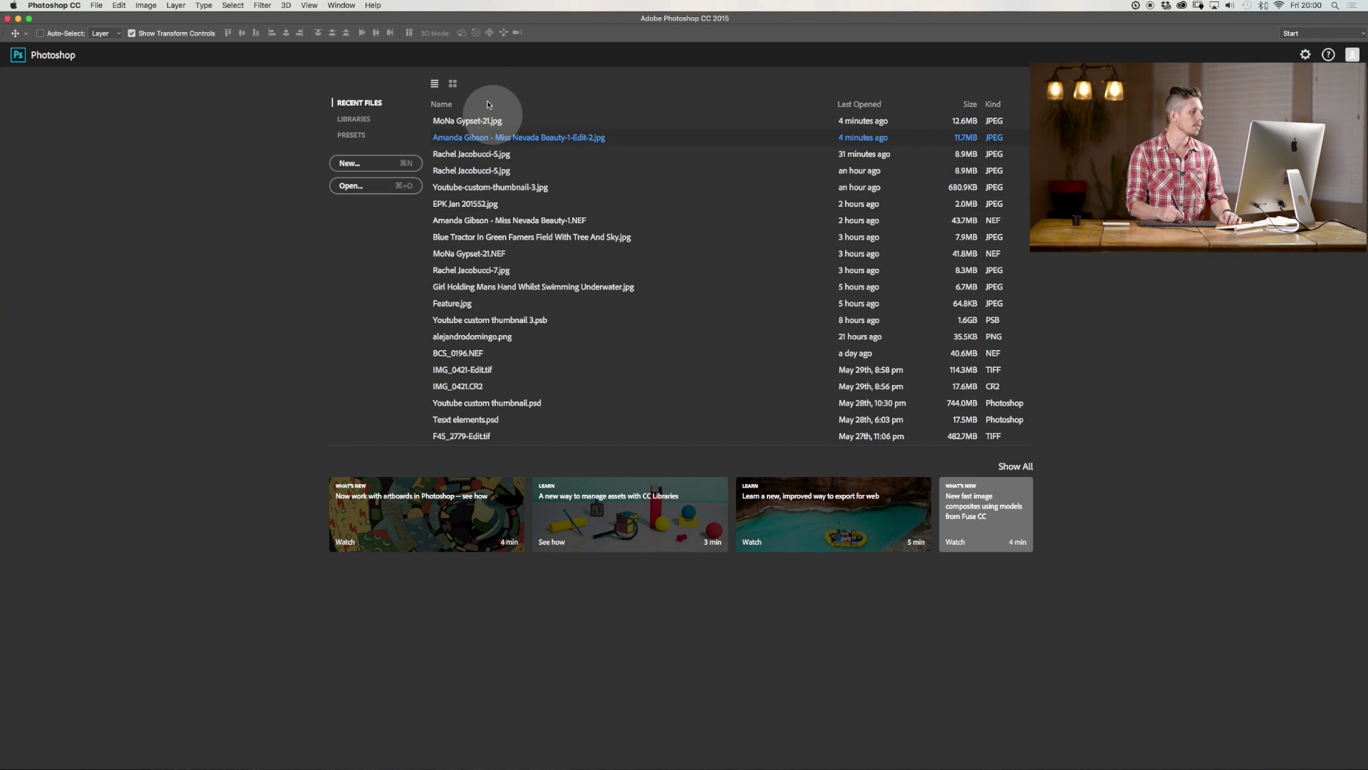
pyautogui.click(453, 84)
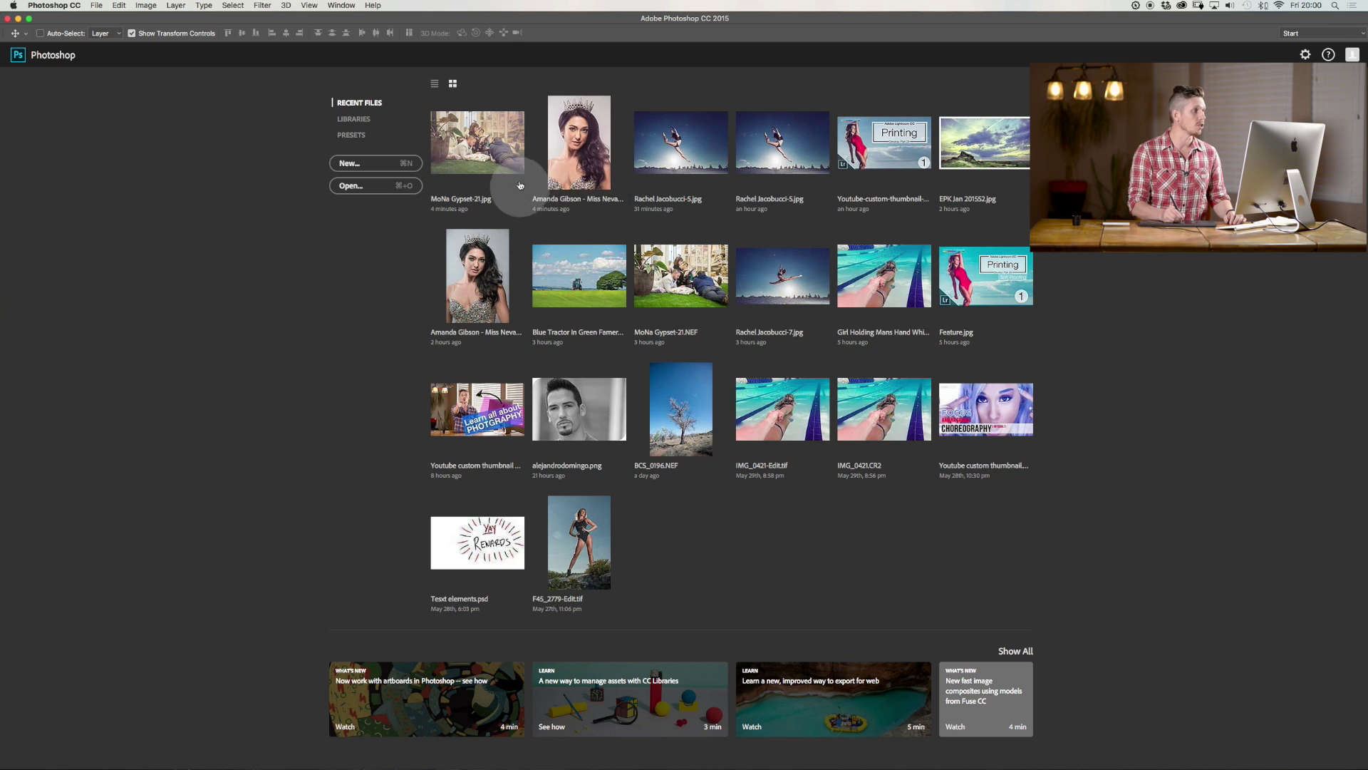
pyautogui.click(564, 142)
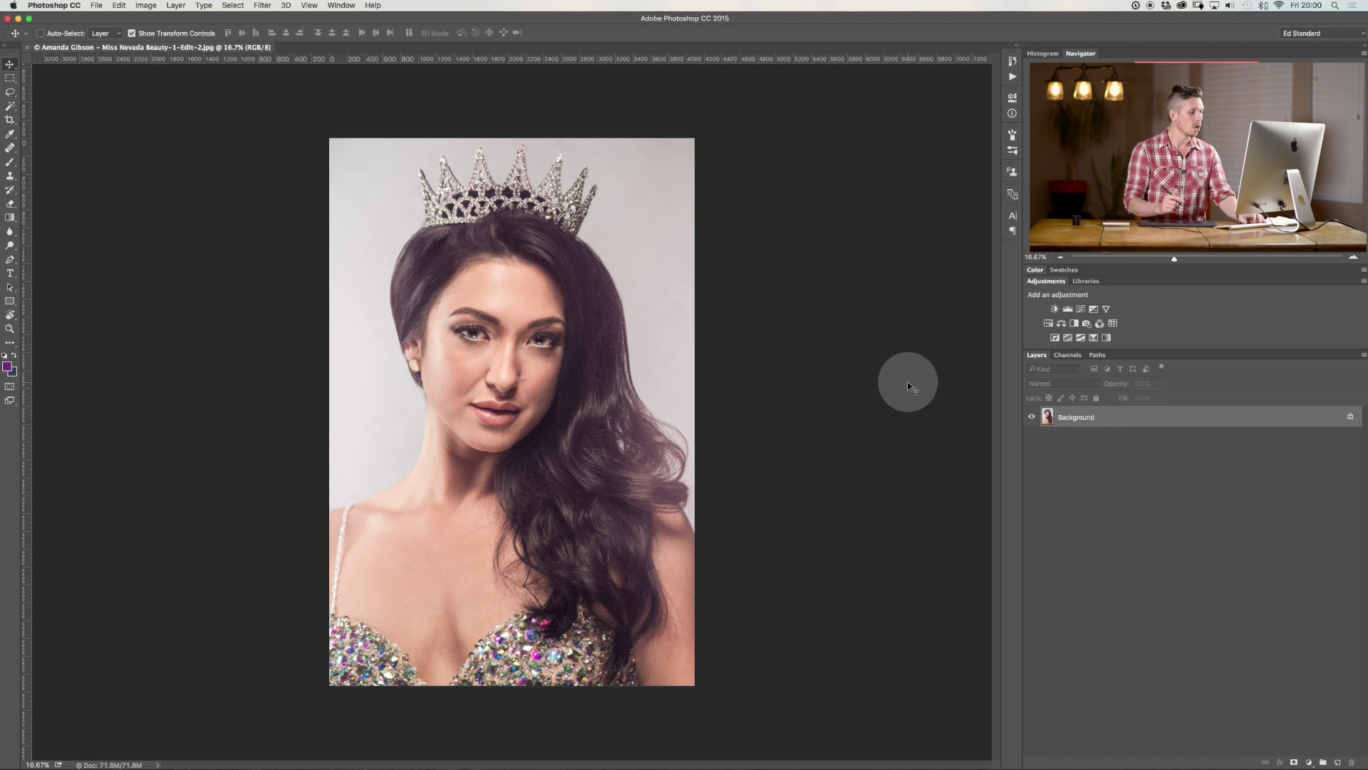
pyautogui.press('super+w')
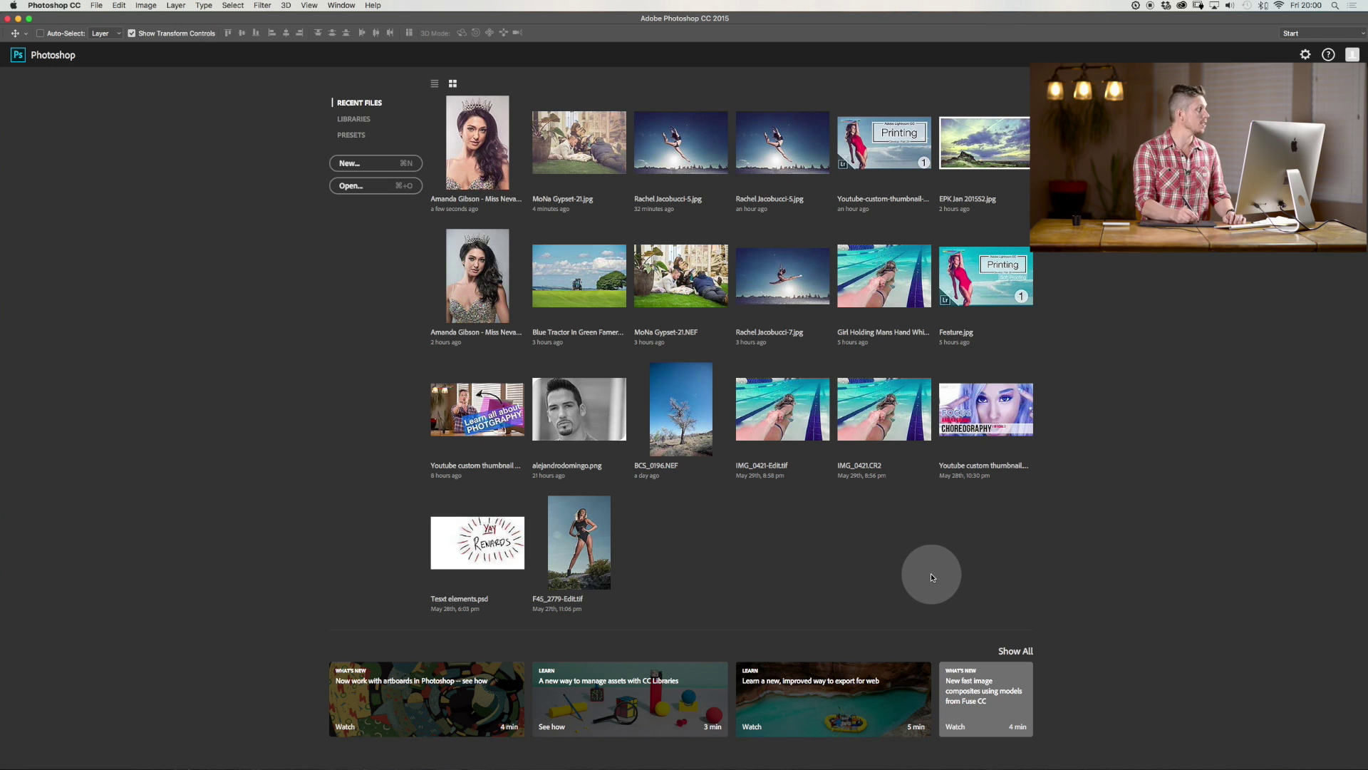
# Step: Browse the File > Open Recent list and dismiss it unused
pyautogui.click(97, 5)
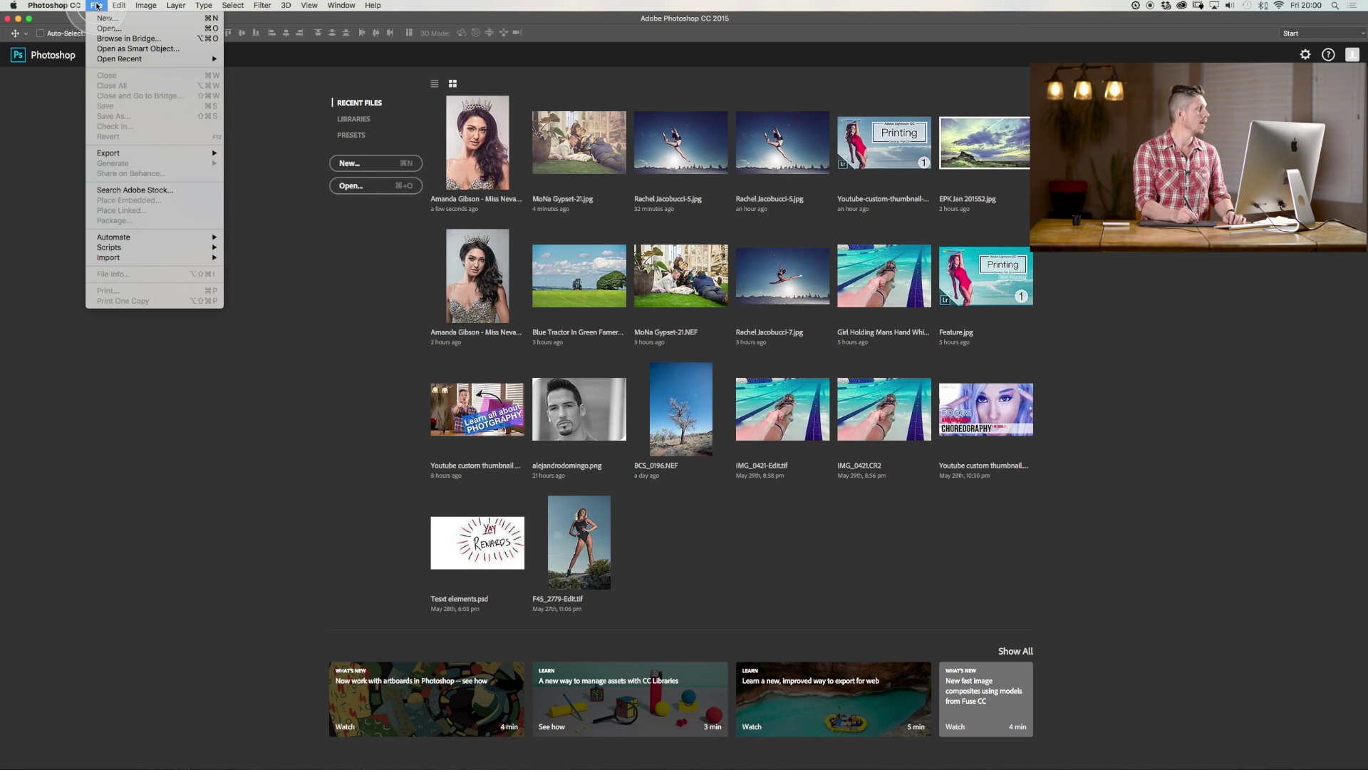
pyautogui.moveTo(120, 59)
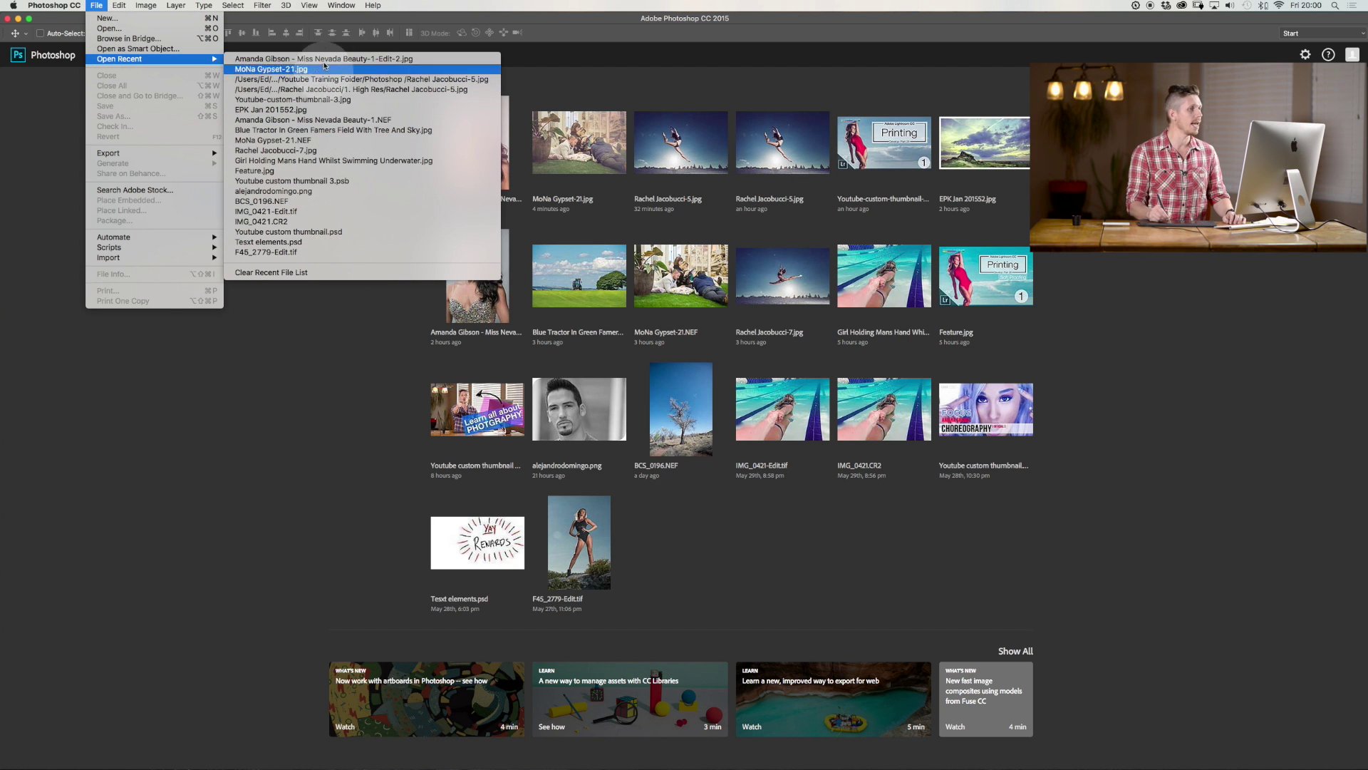
pyautogui.press('Escape')
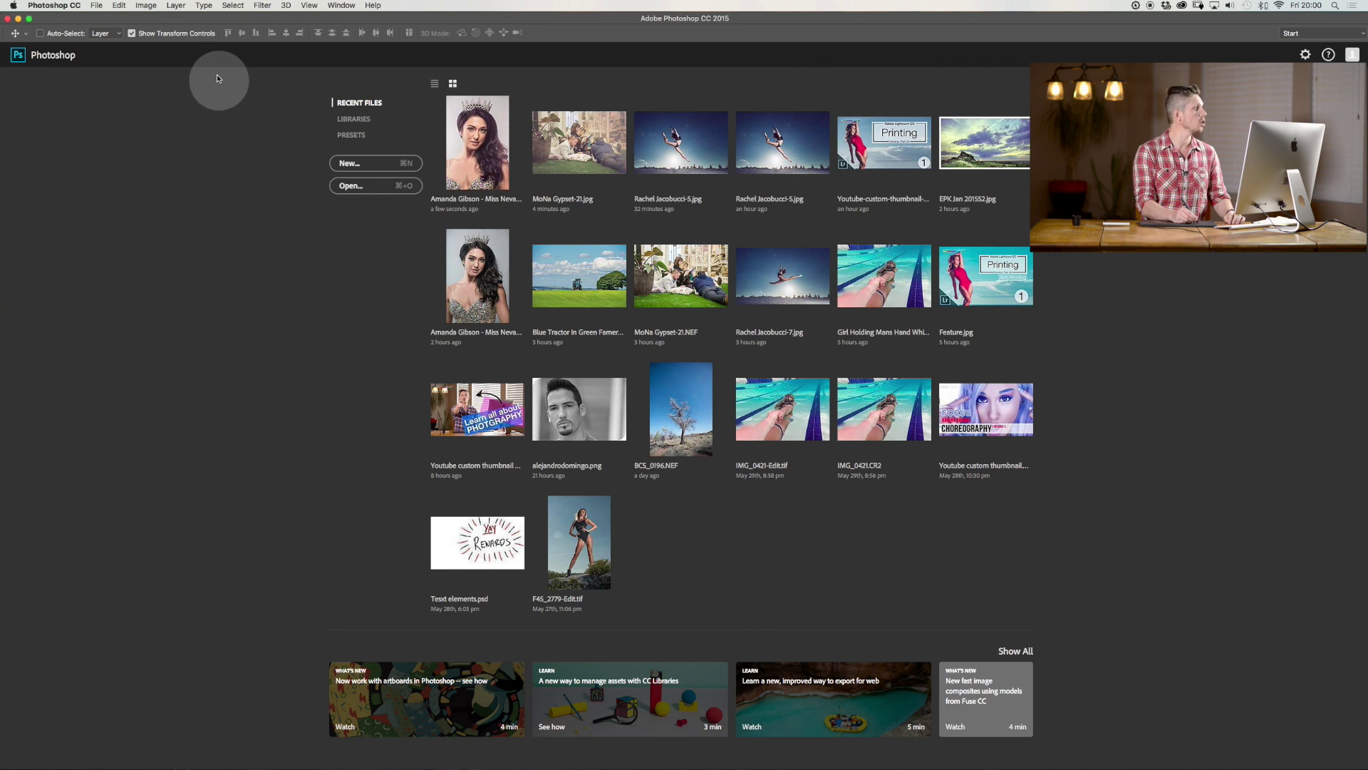
pyautogui.click(96, 7)
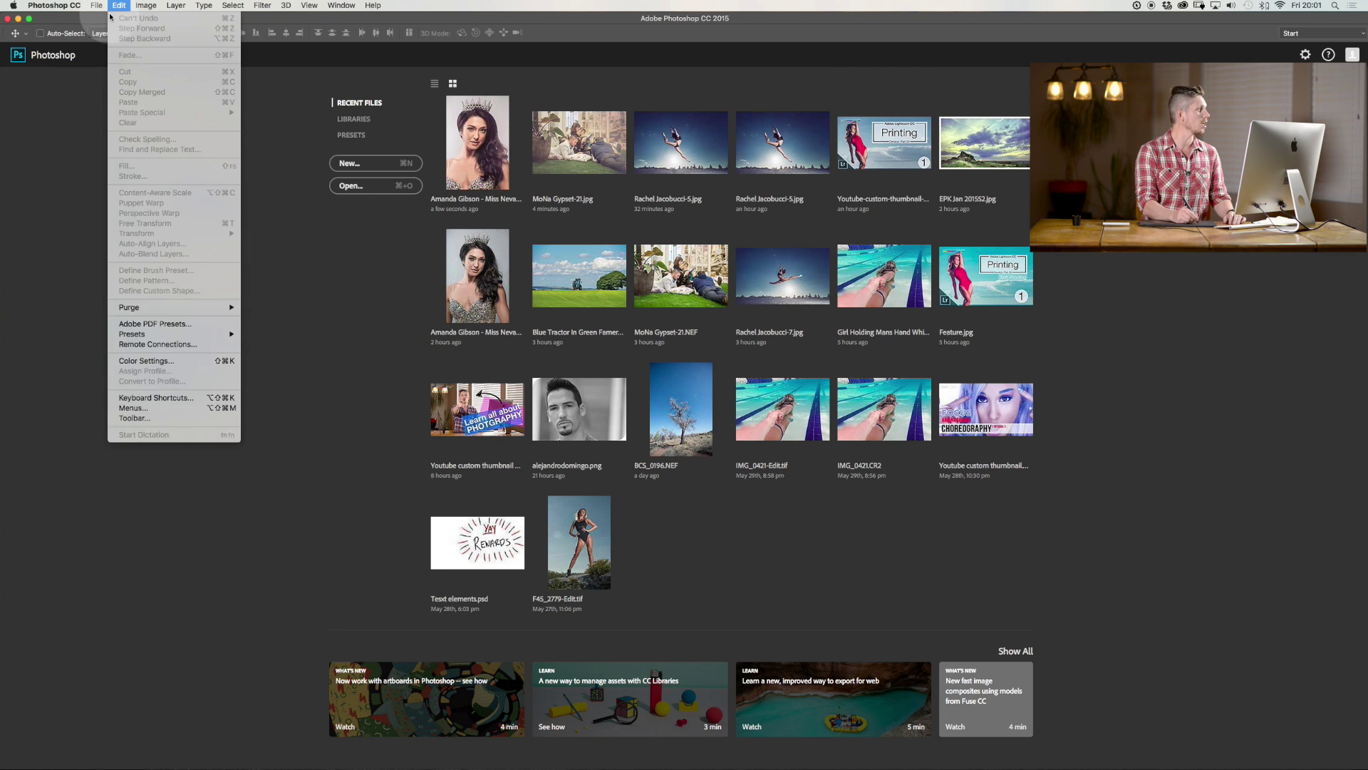
pyautogui.click(106, 29)
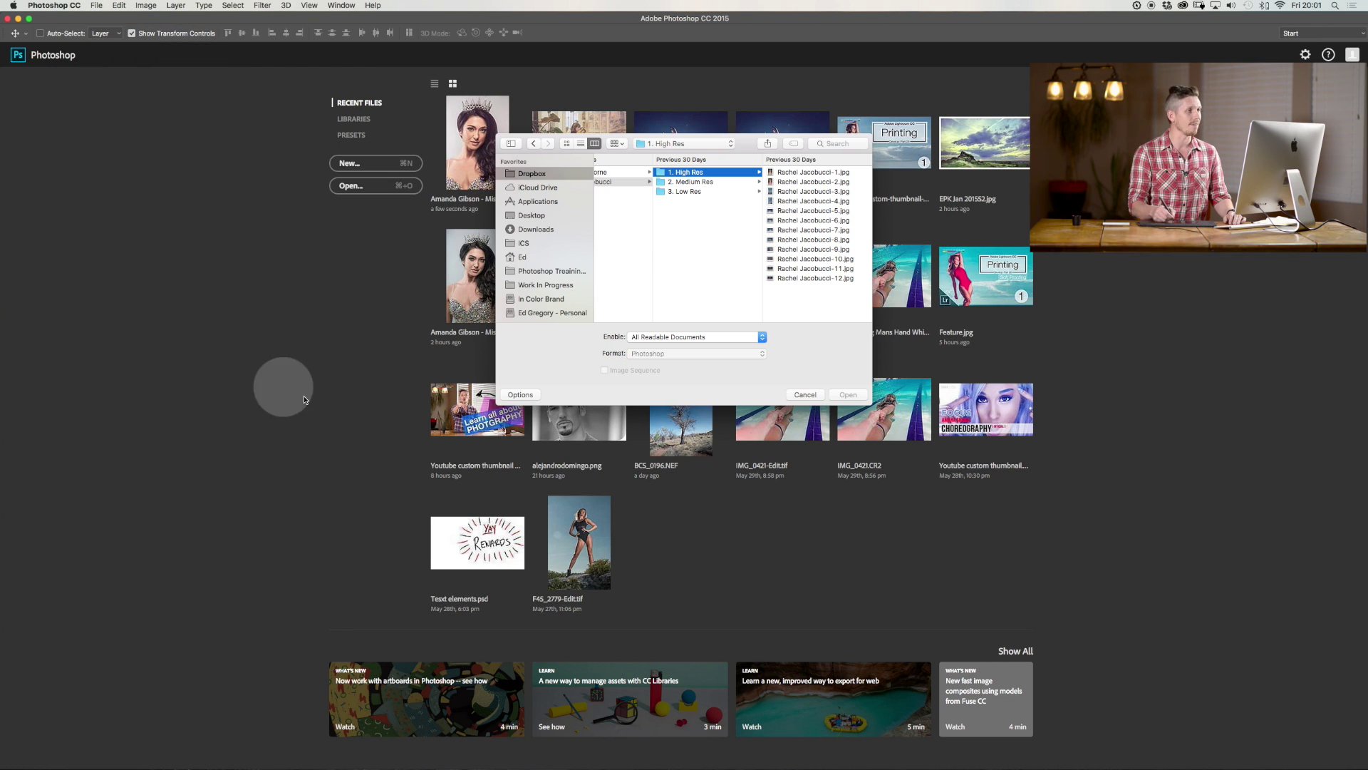
pyautogui.click(789, 192)
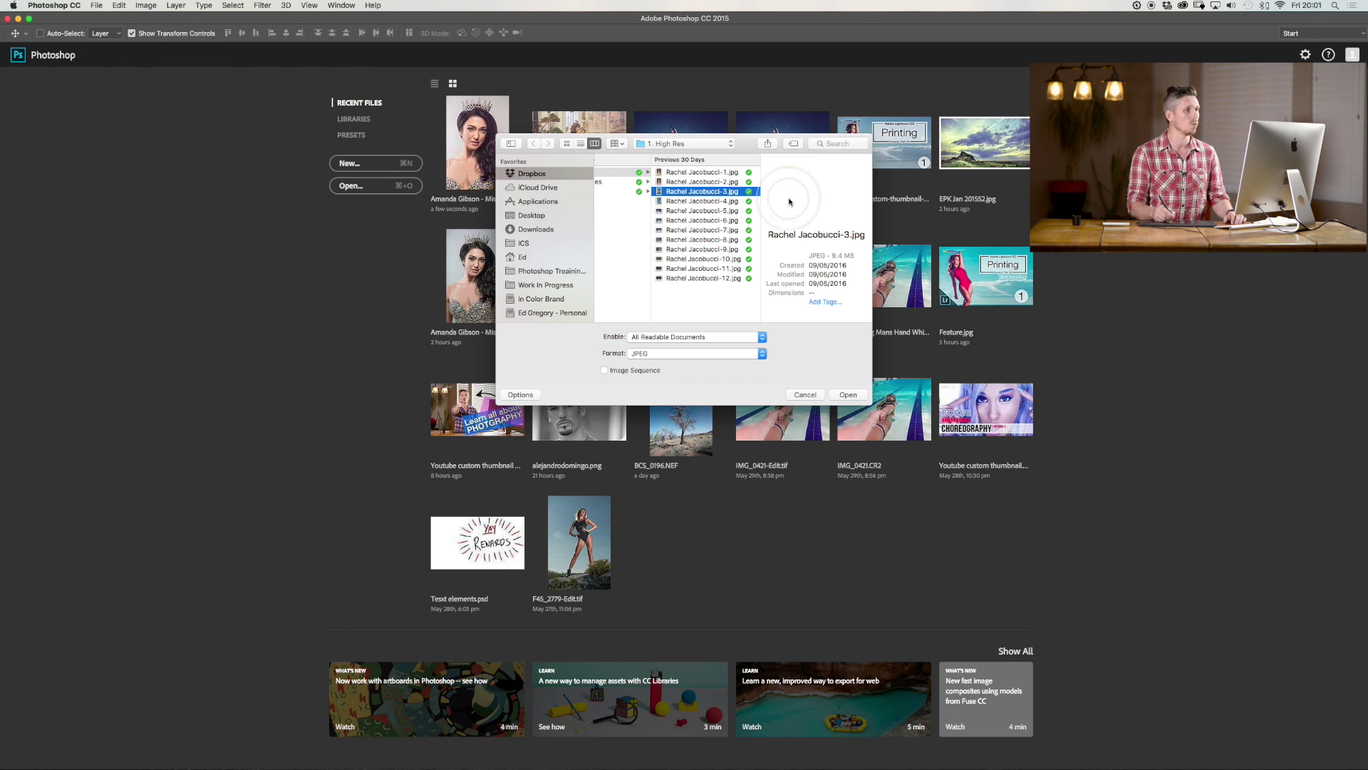
pyautogui.click(848, 394)
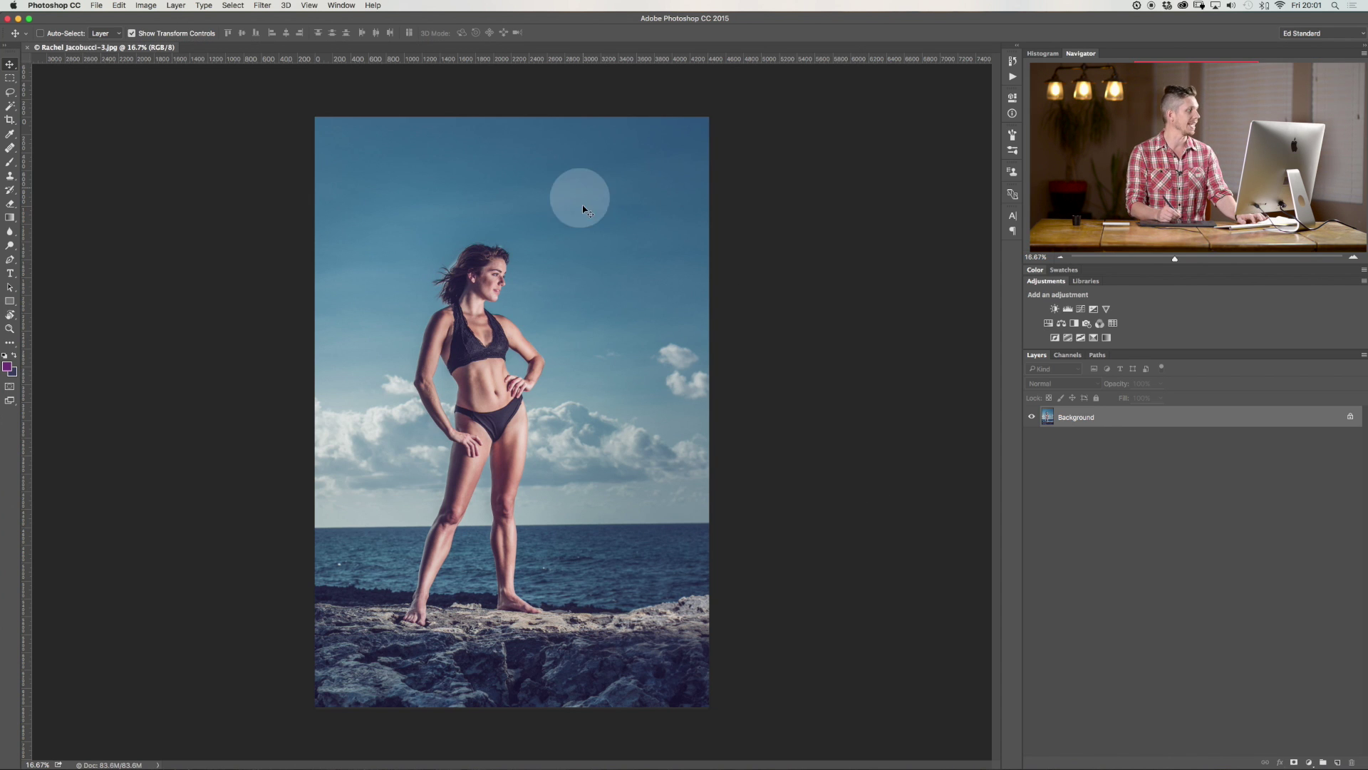
pyautogui.press('super+w')
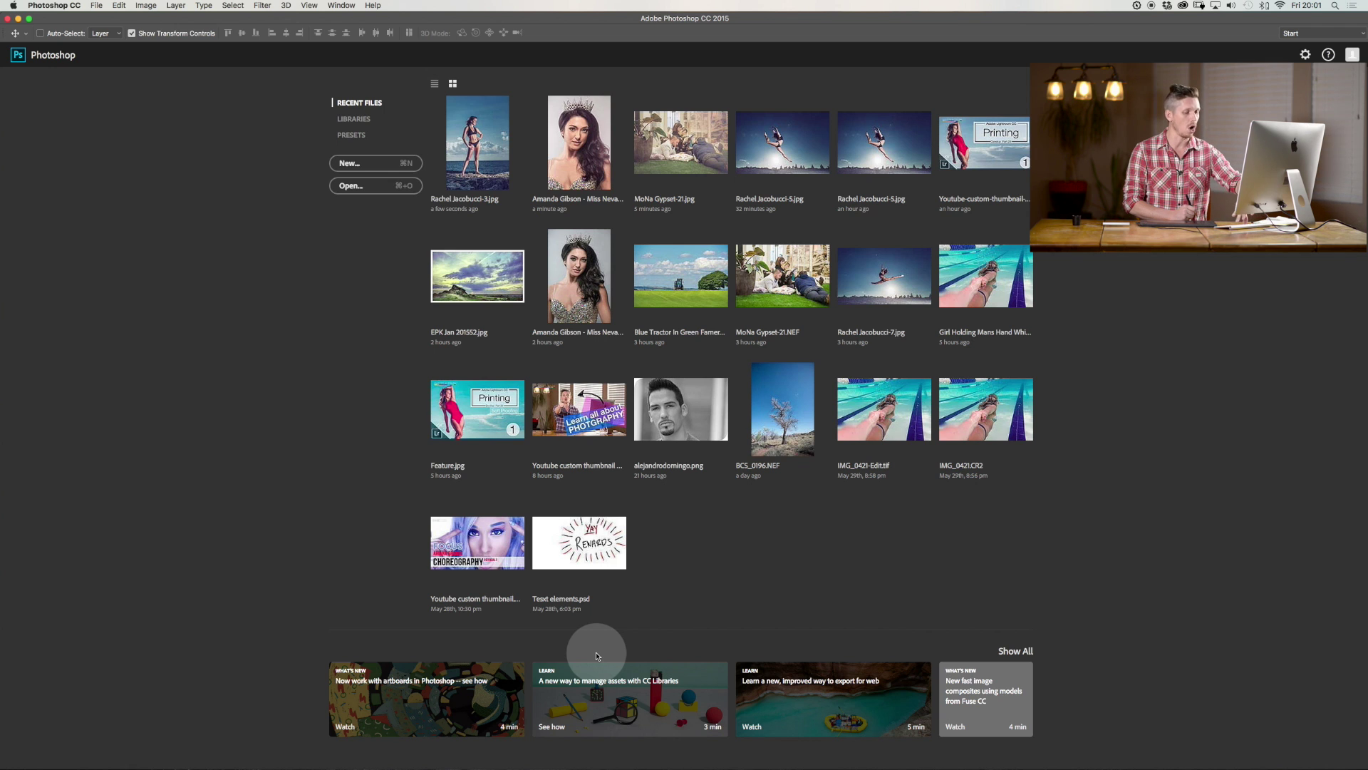
# Step: Reopen the seaside High Res JPEG with Cmd+O, close it, and switch to the Finder desktop
pyautogui.press('super+o')
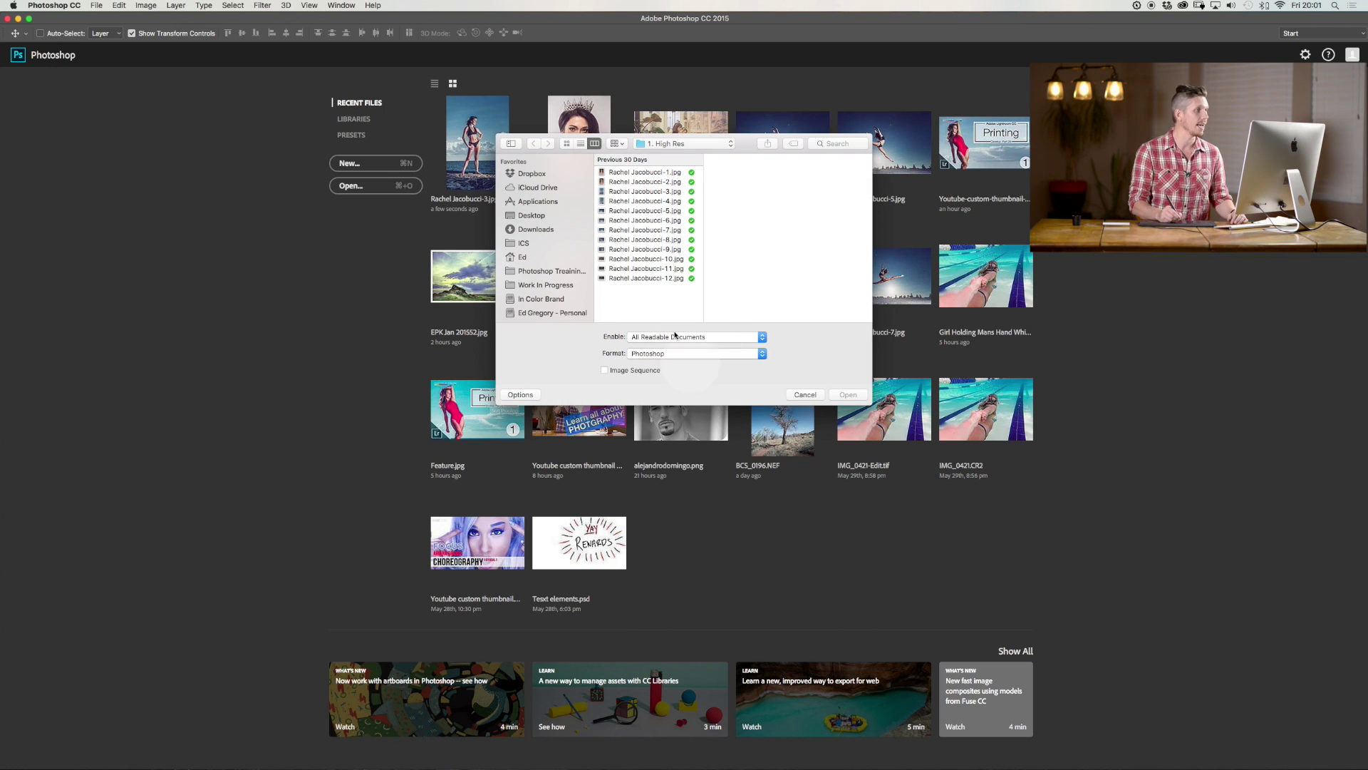
pyautogui.click(621, 193)
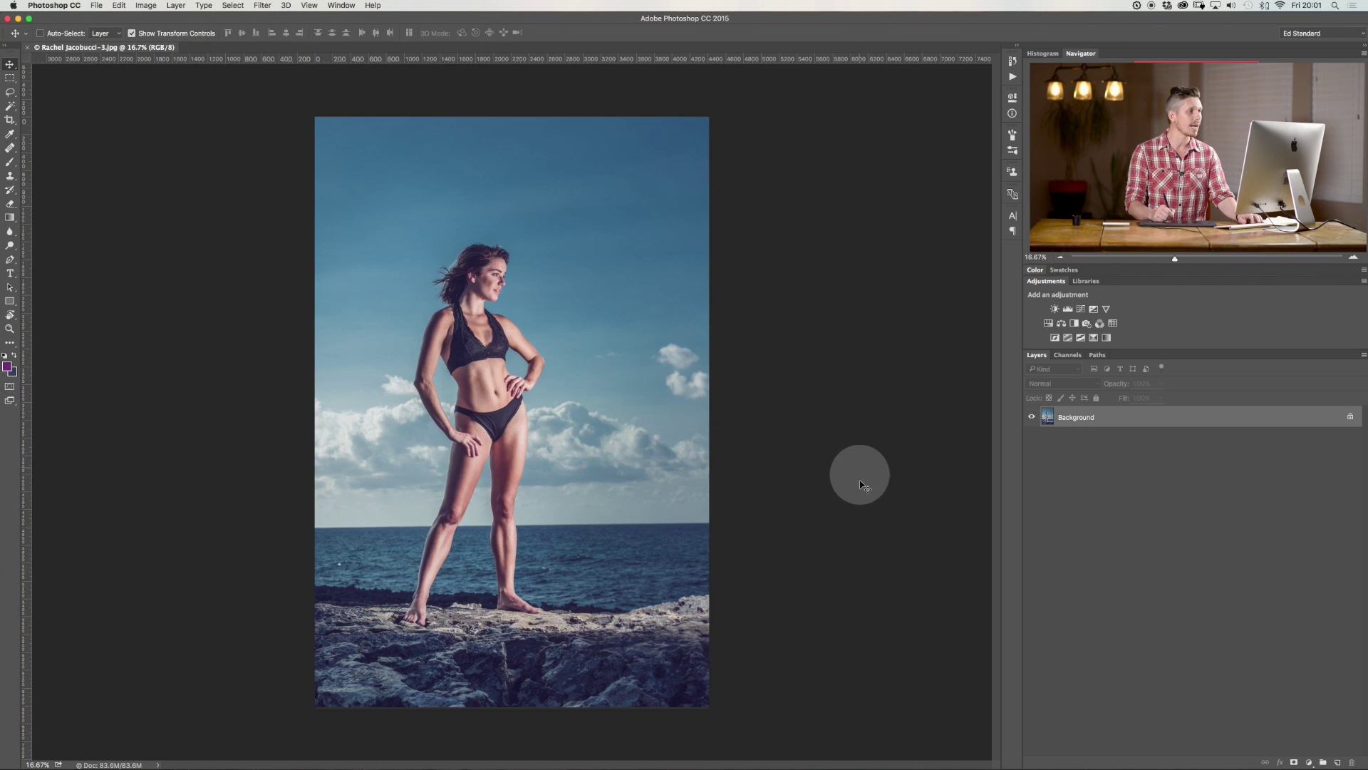
pyautogui.press('super+w')
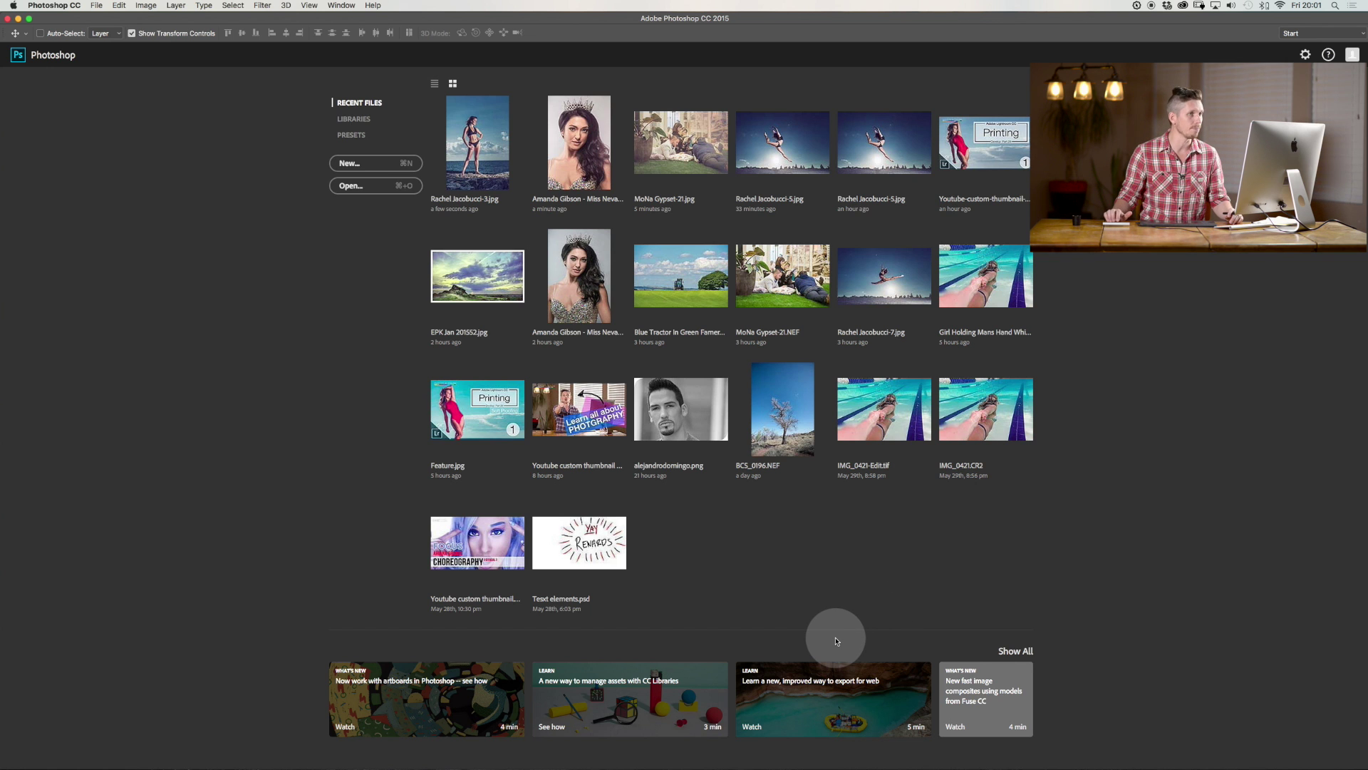
pyautogui.hotkey('ctrl', 'Right')
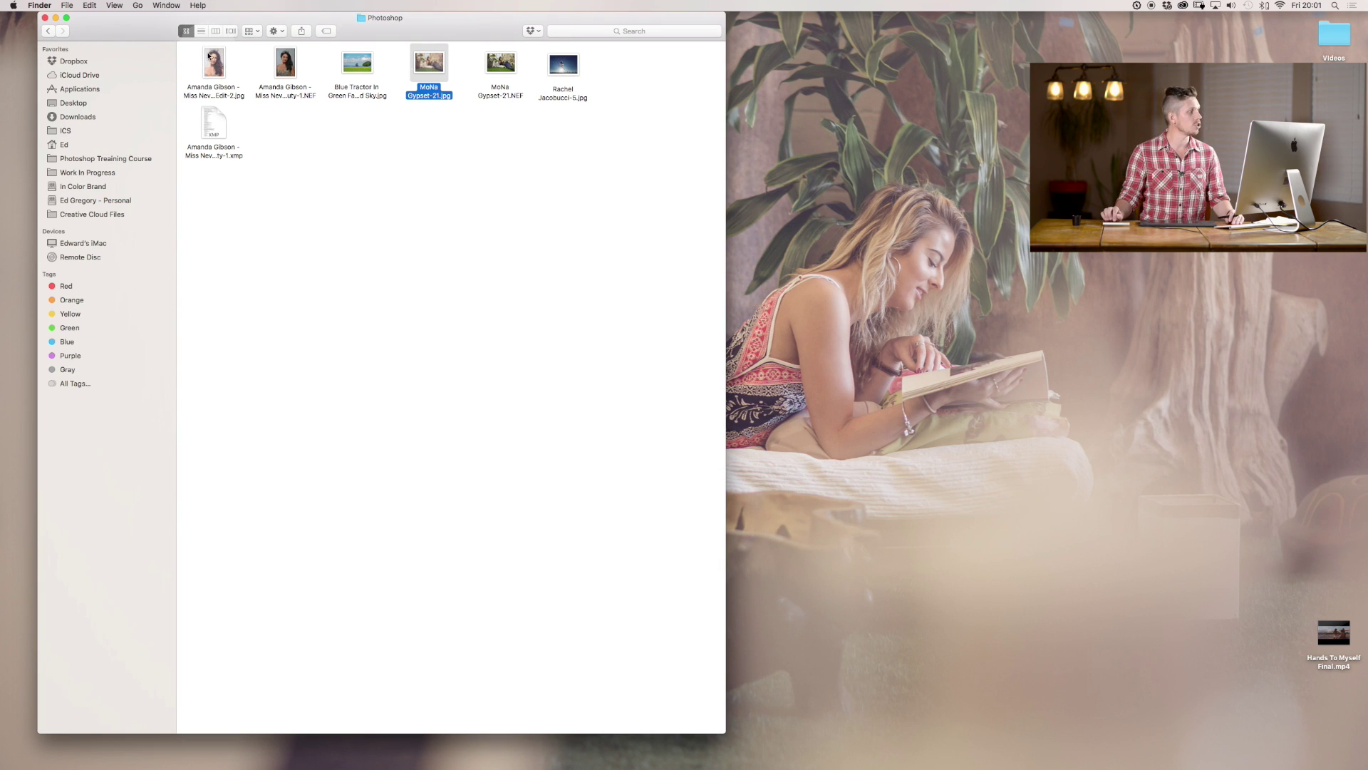
# Step: Drag the crowned portrait JPEG from the Finder Photoshop folder onto Photoshop to open it
pyautogui.click(214, 65)
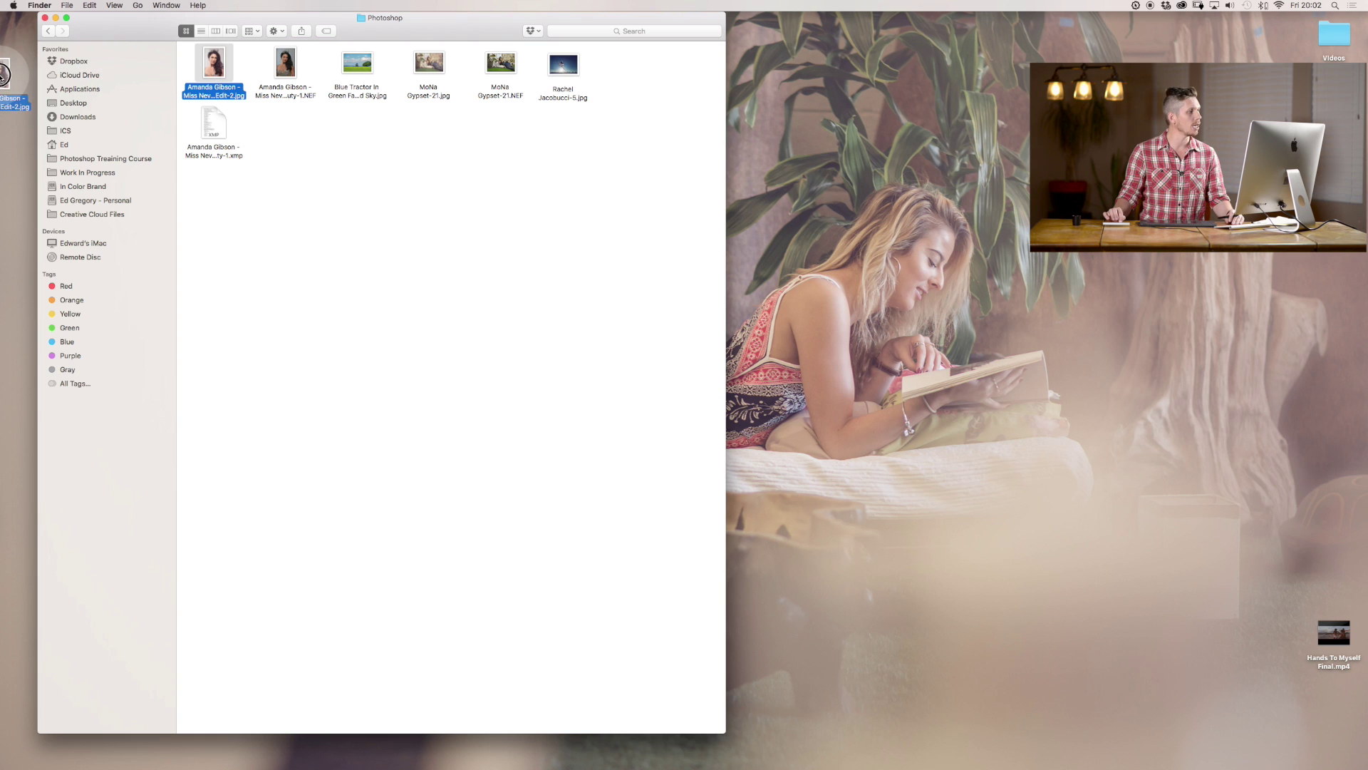
pyautogui.moveTo(2, 74); pyautogui.dragTo(322, 362)
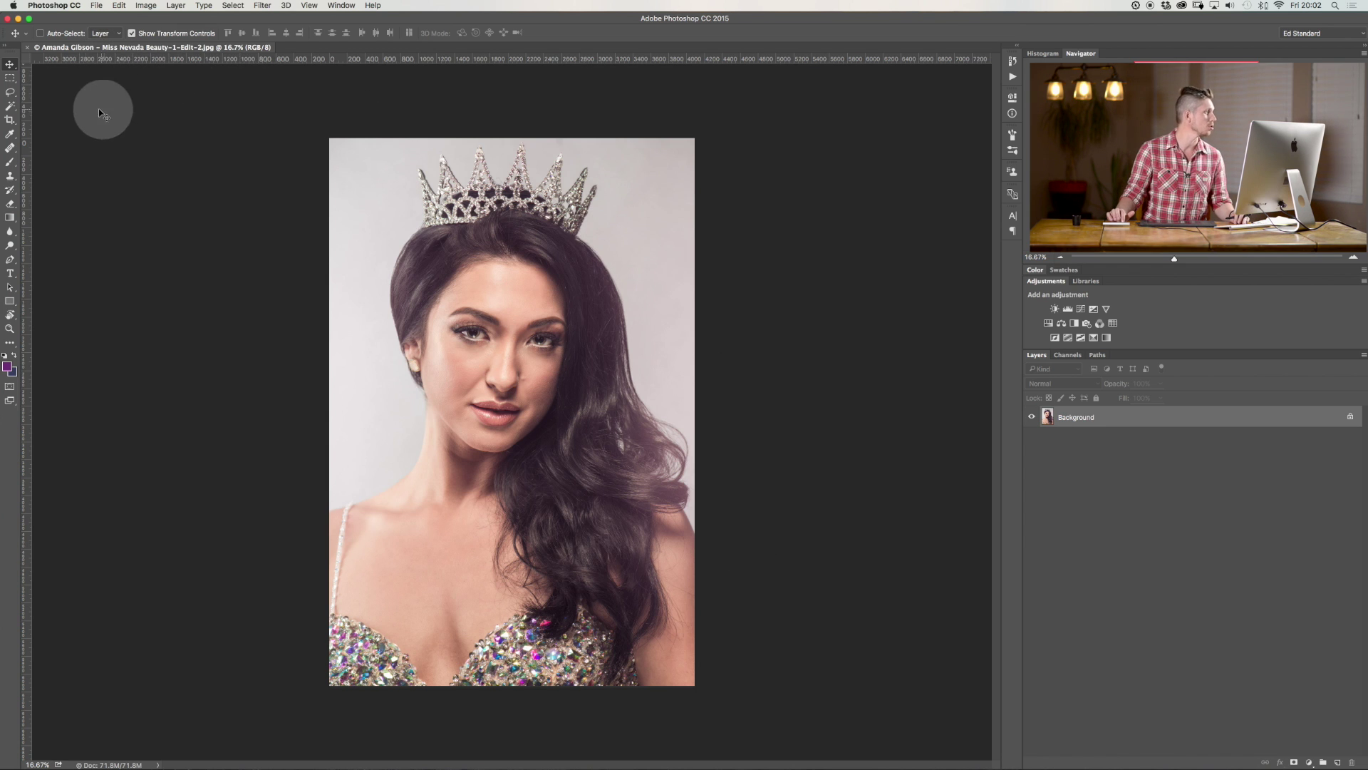
# Step: Close the portrait and drag its NEF raw file from Finder into Photoshop's Camera Raw
pyautogui.click(27, 48)
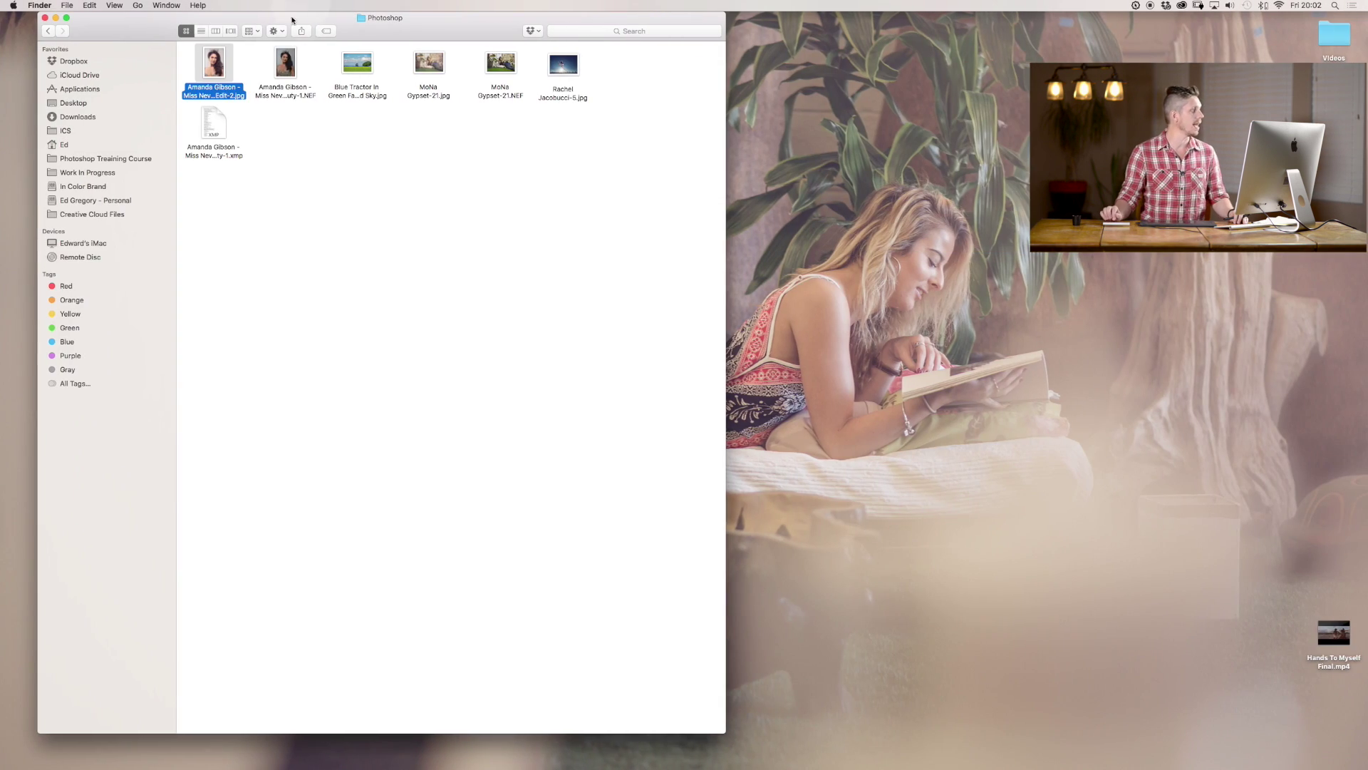
pyautogui.click(283, 66)
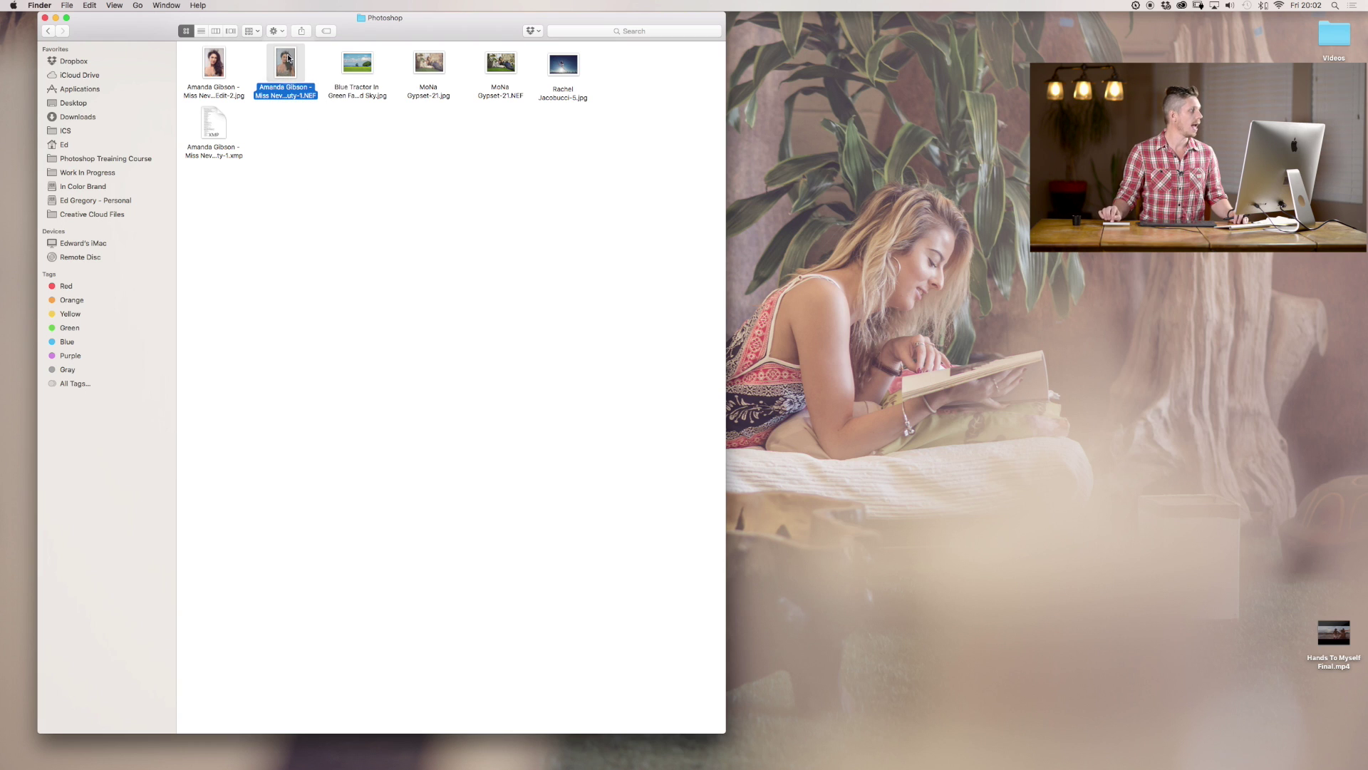
pyautogui.moveTo(287, 57); pyautogui.dragTo(282, 57)
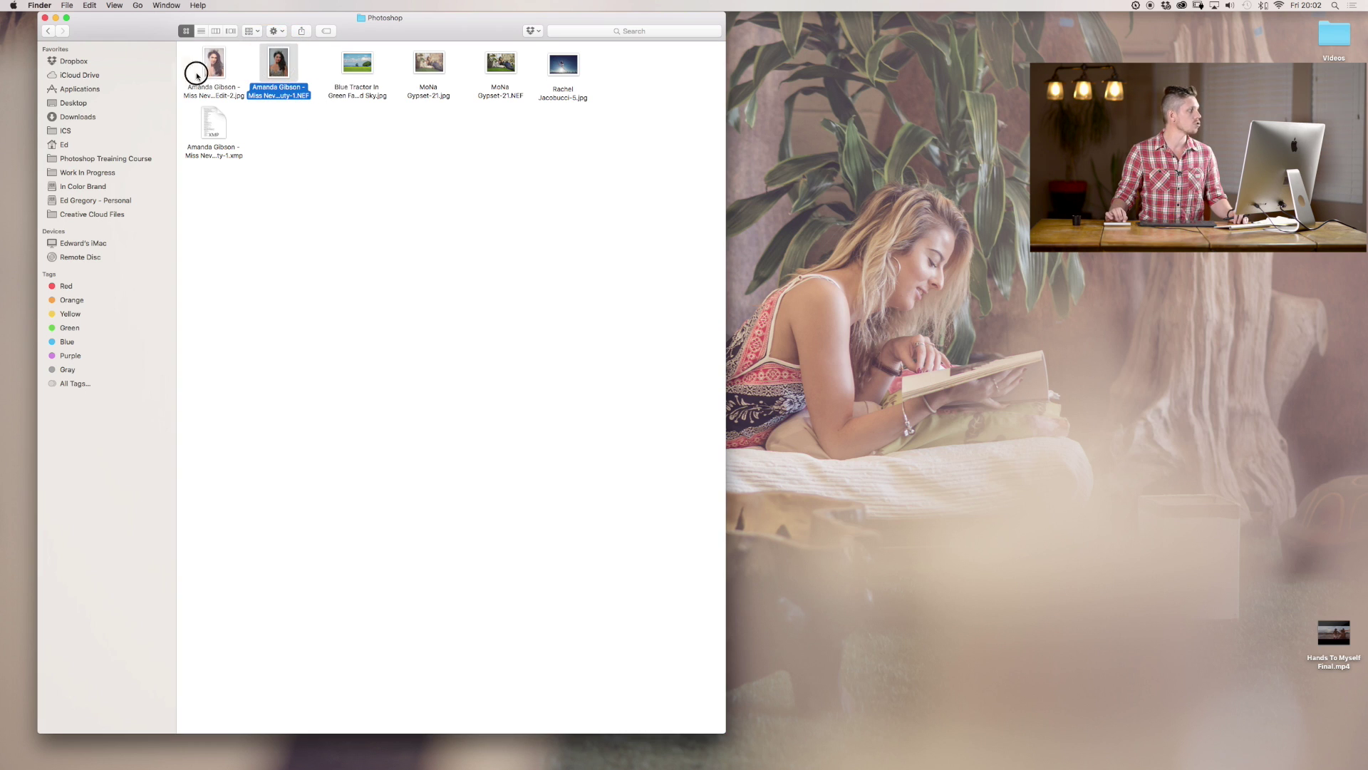
pyautogui.moveTo(197, 75); pyautogui.dragTo(355, 306)
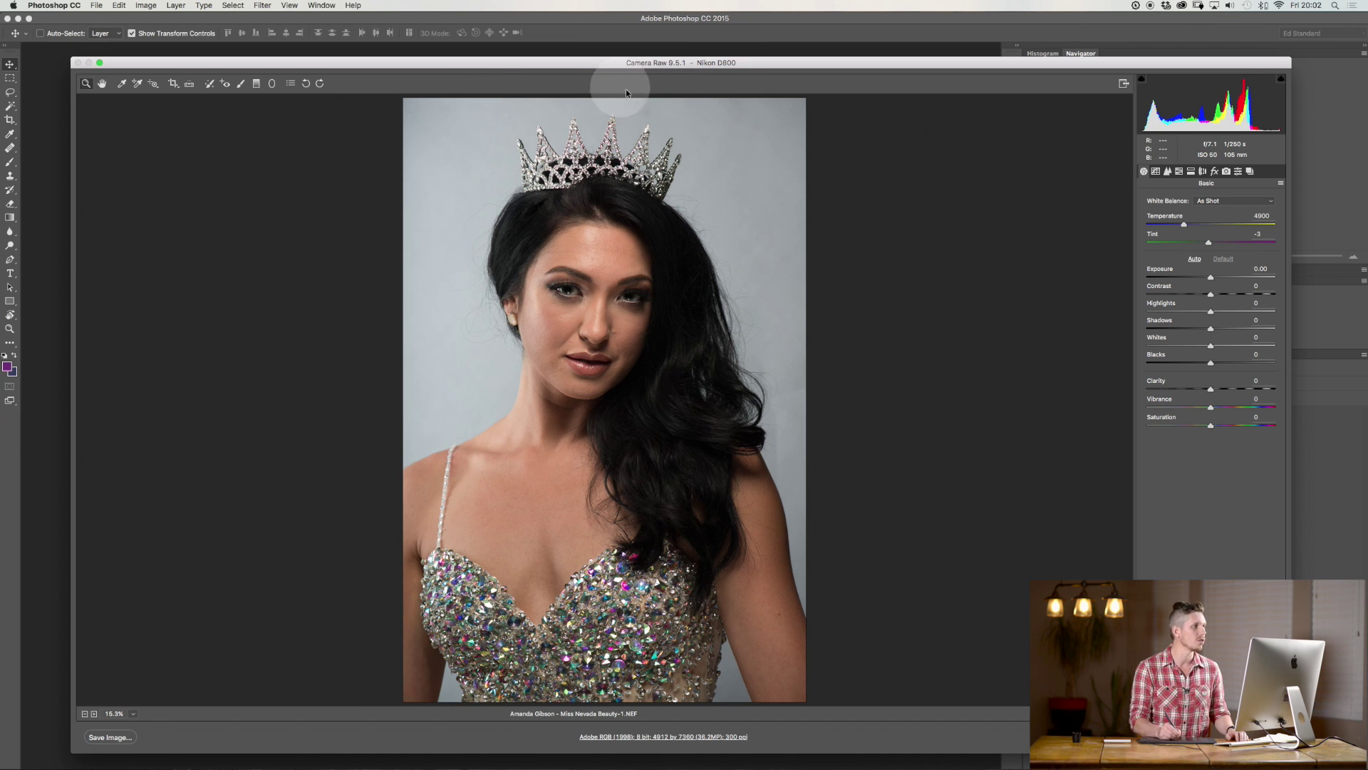
# Step: Move the Camera Raw window aside and send the raw portrait on to Photoshop with Open Image
pyautogui.moveTo(778, 66); pyautogui.dragTo(750, 41)
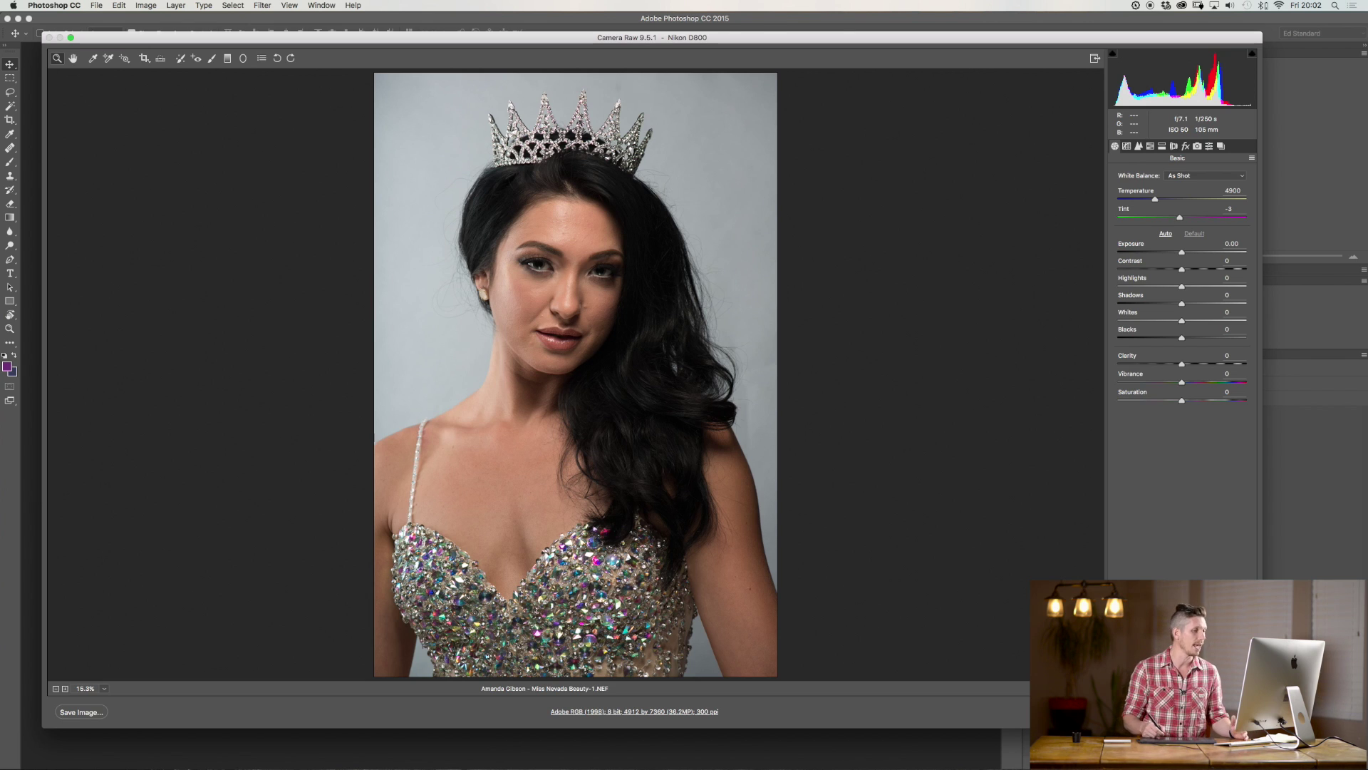
pyautogui.press('Return')
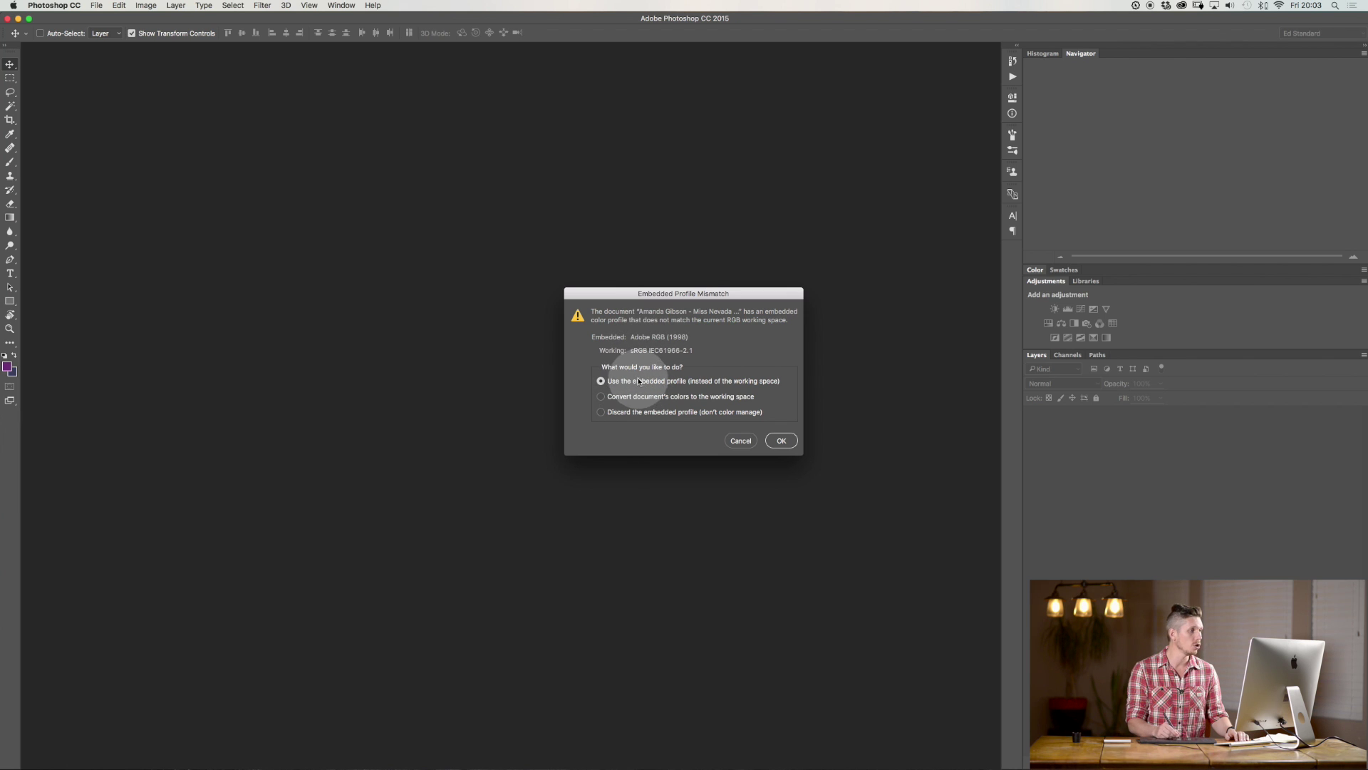
# Step: Accept the embedded Adobe RGB (1998) profile, then close the raw portrait without saving
pyautogui.click(781, 440)
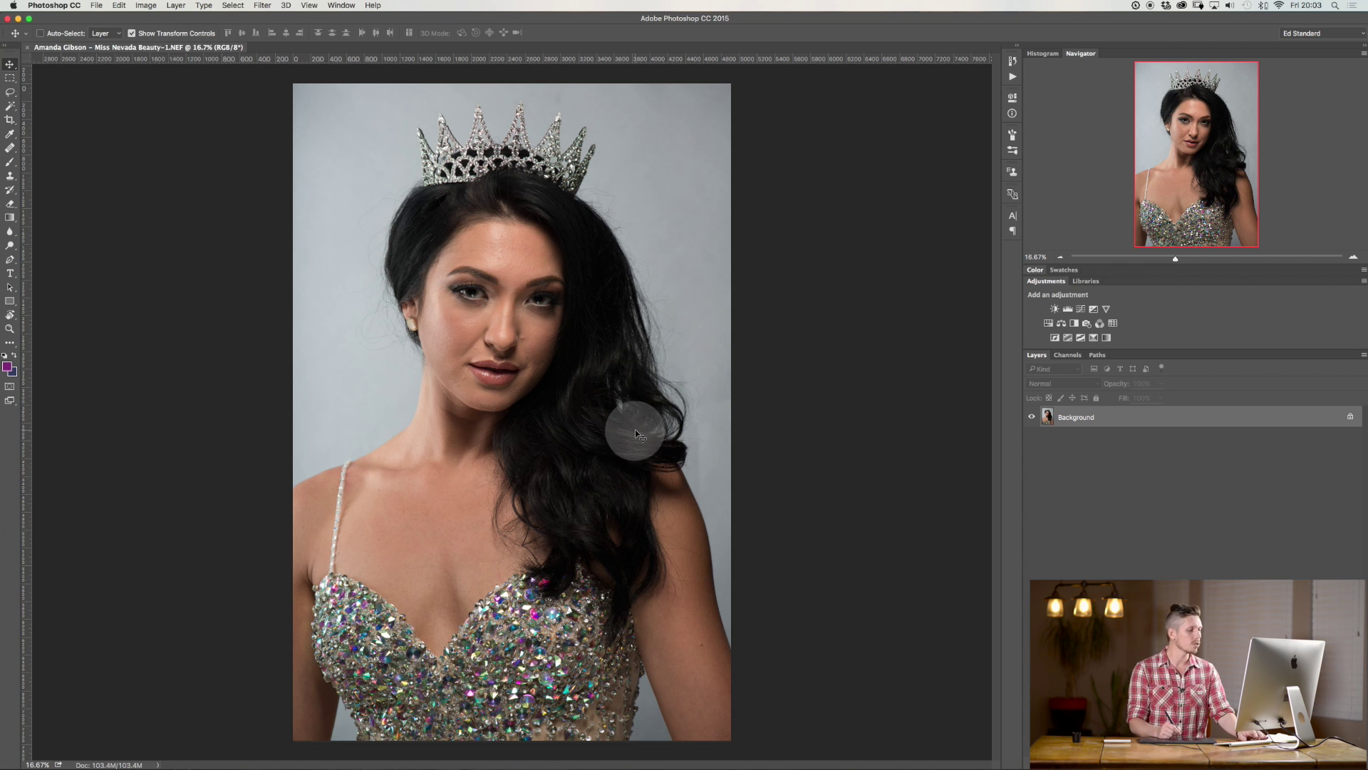
pyautogui.press('super+w')
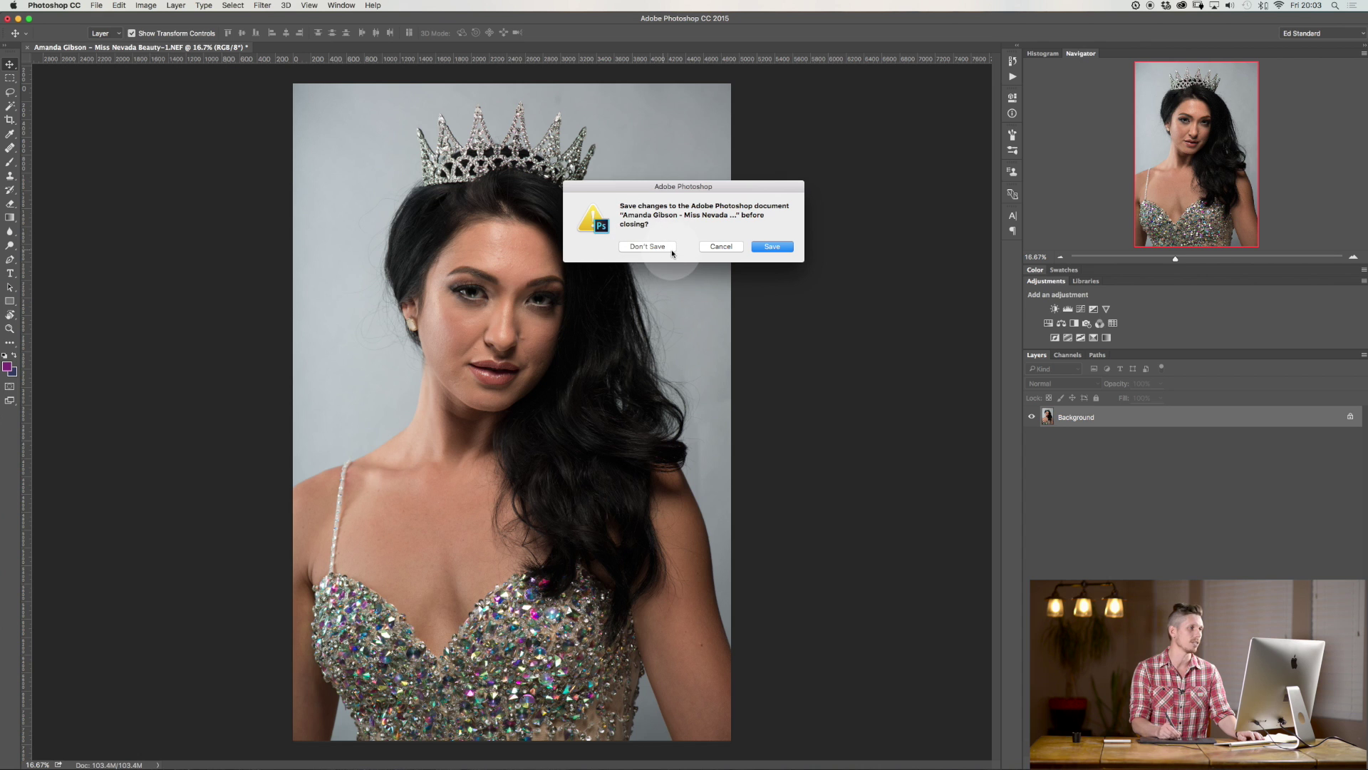
pyautogui.click(647, 246)
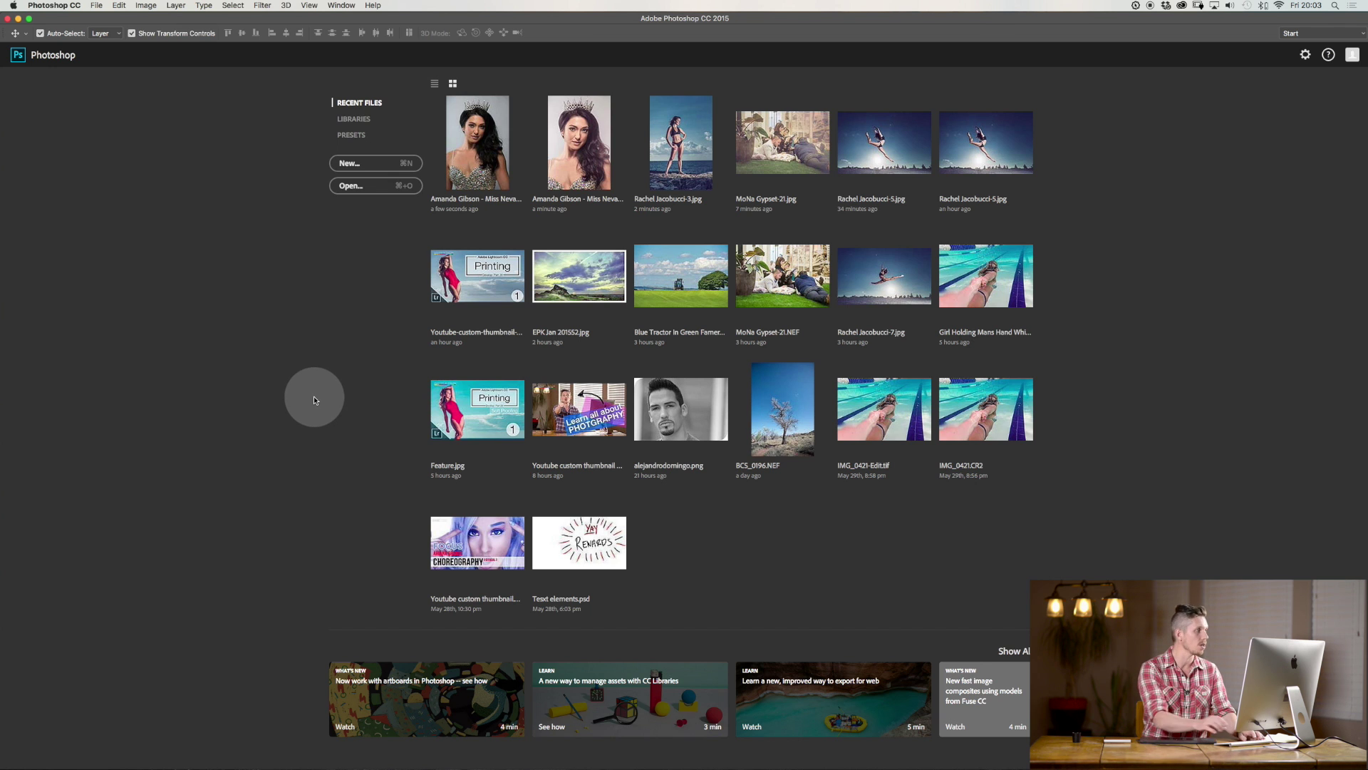
# Step: Bring up the Open dialog with Cmd+O and cancel it without opening anything
pyautogui.press('super+o')
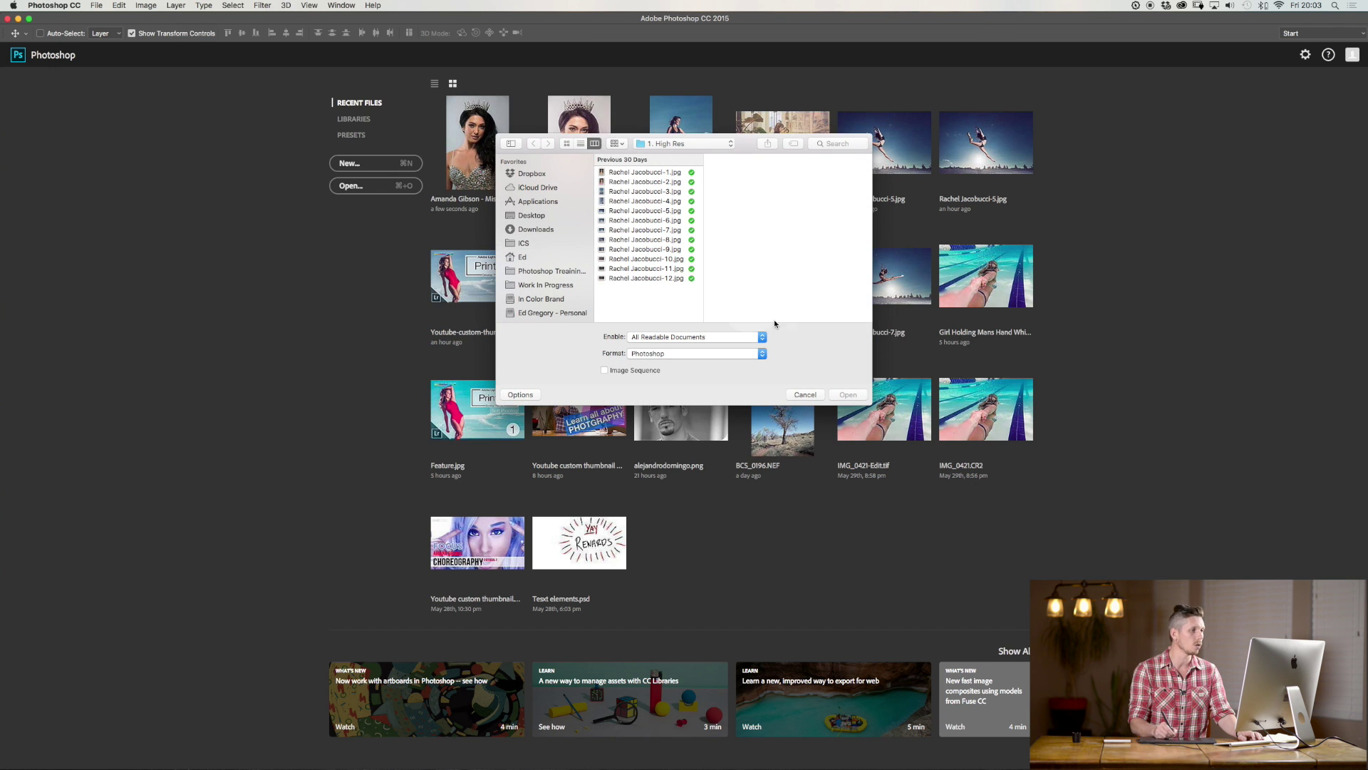
pyautogui.click(806, 394)
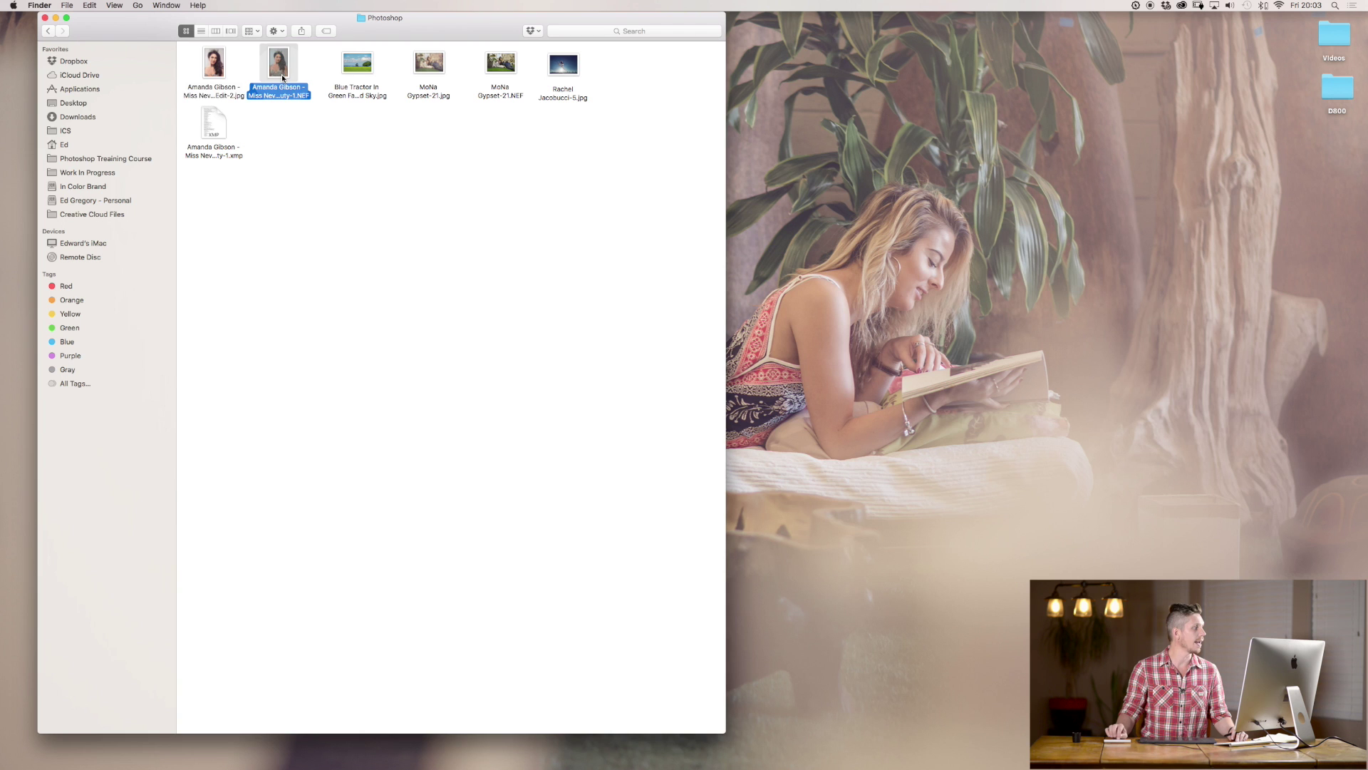
# Step: Drag the portrait's NEF raw file from Finder onto Photoshop to reopen it in Camera Raw
pyautogui.moveTo(282, 74); pyautogui.dragTo(570, 354)
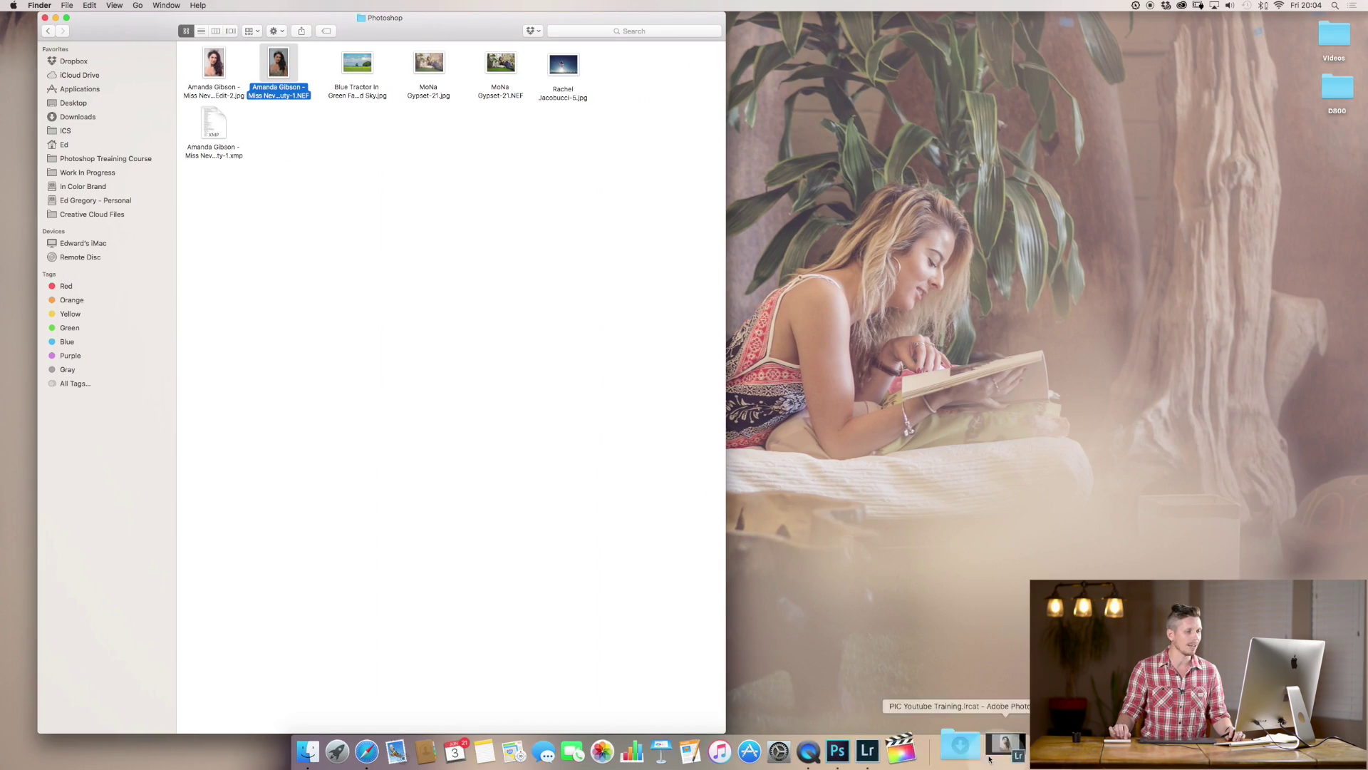
pyautogui.click(895, 744)
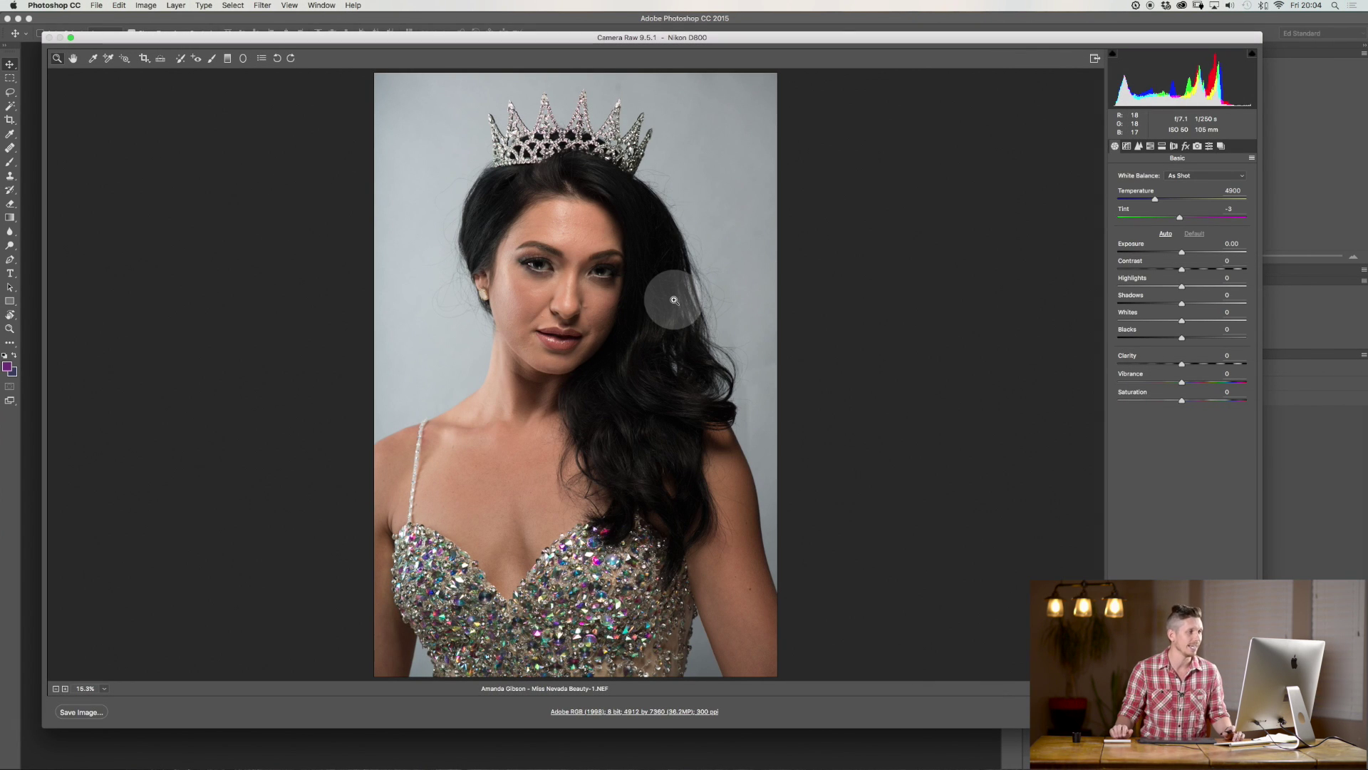
# Step: Zoom the Camera Raw preview far out, then back in twice so the portrait fills it
pyautogui.moveTo(673, 299); pyautogui.dragTo(421, 294)
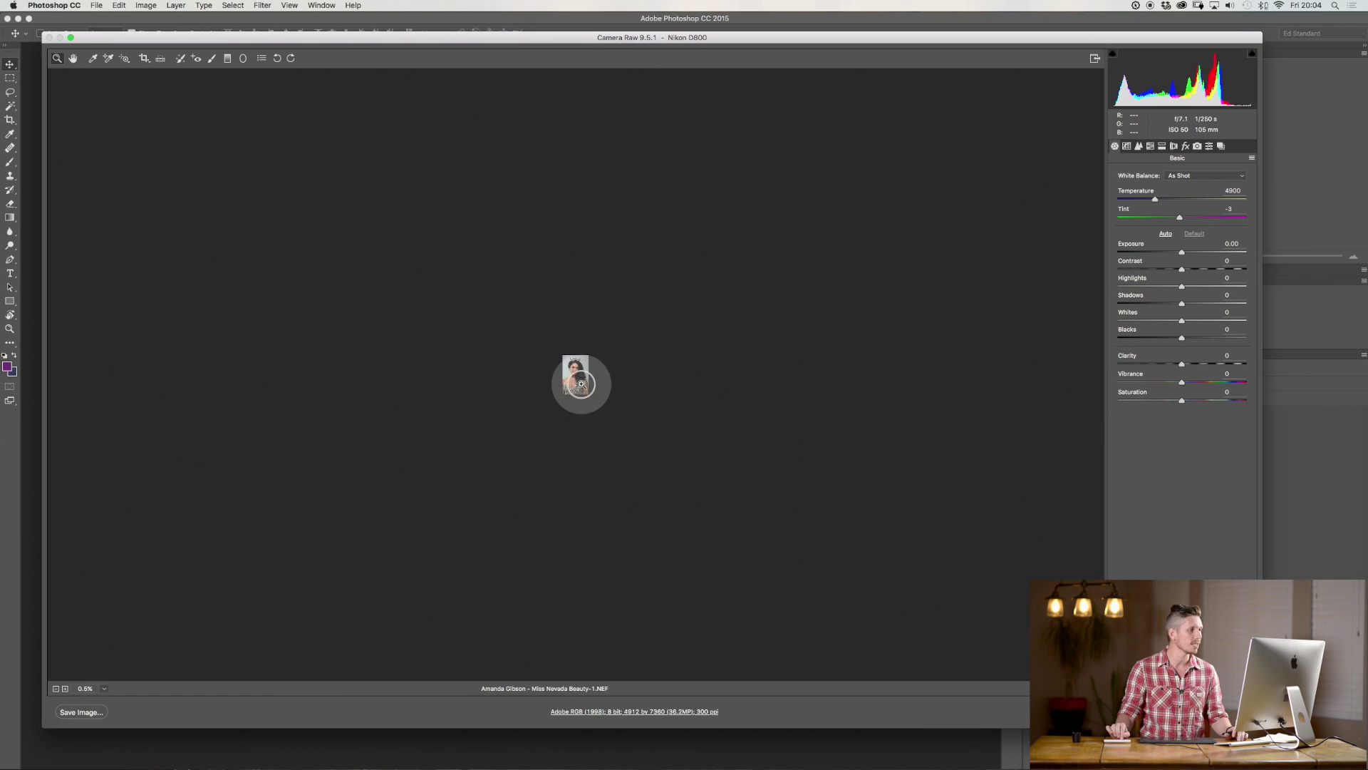
pyautogui.click(582, 384)
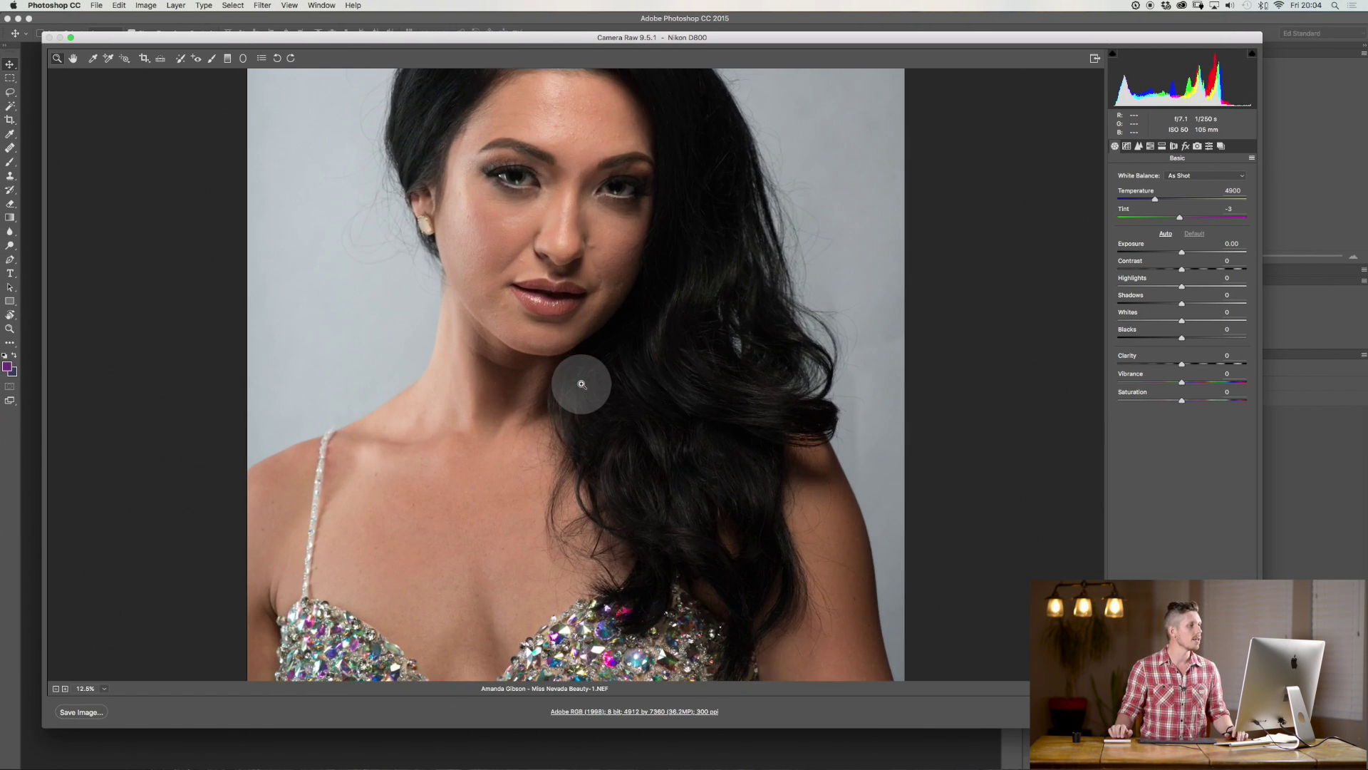
pyautogui.click(581, 384)
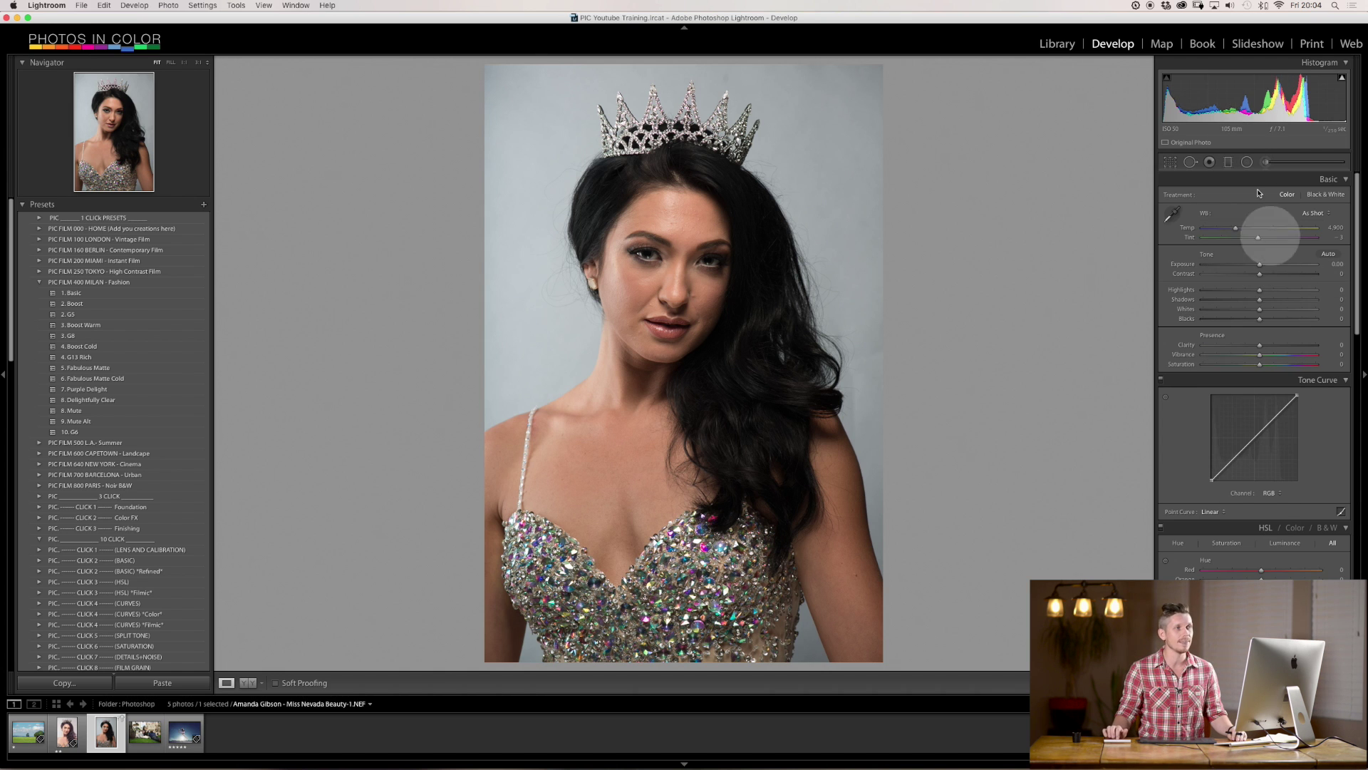
# Step: Scroll through Lightroom's Develop panels without changing any settings
pyautogui.scroll(-3, 1247, 420)
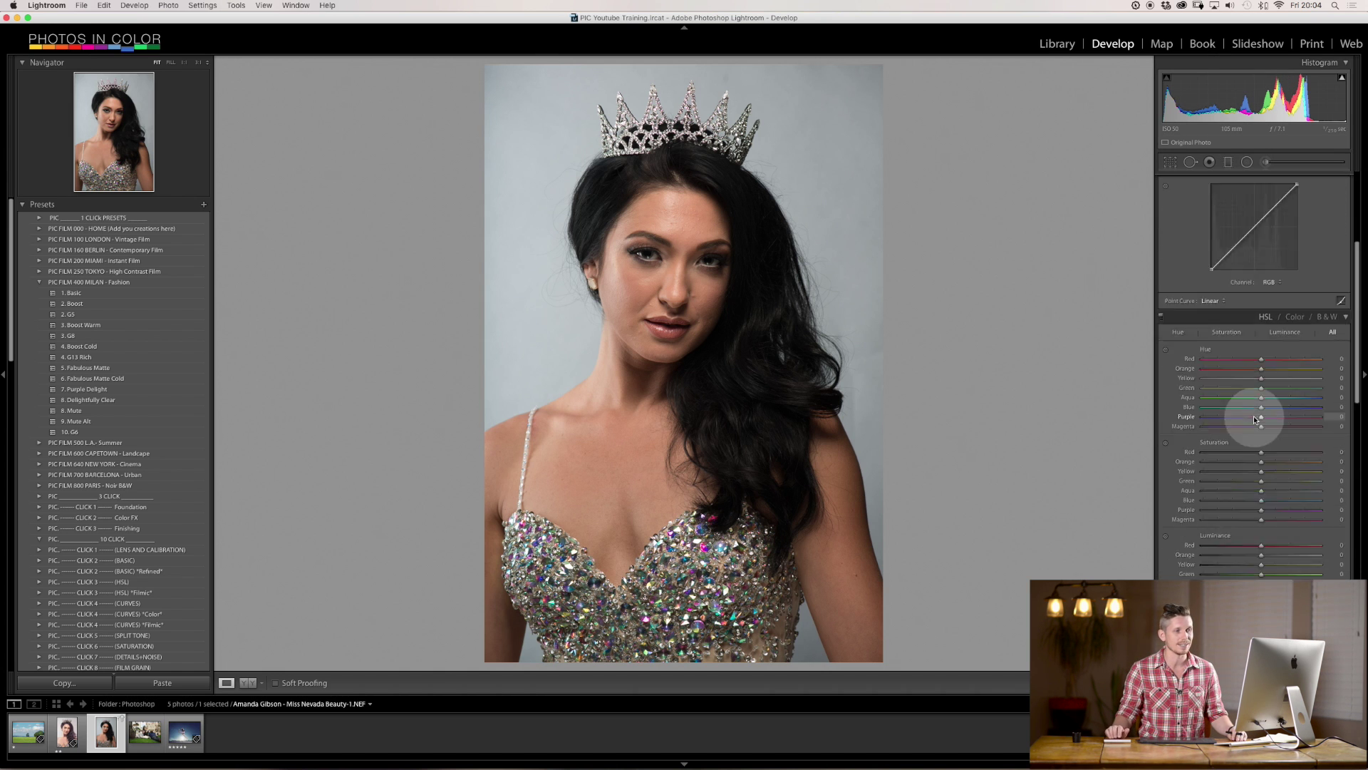
pyautogui.scroll(3, 1255, 417)
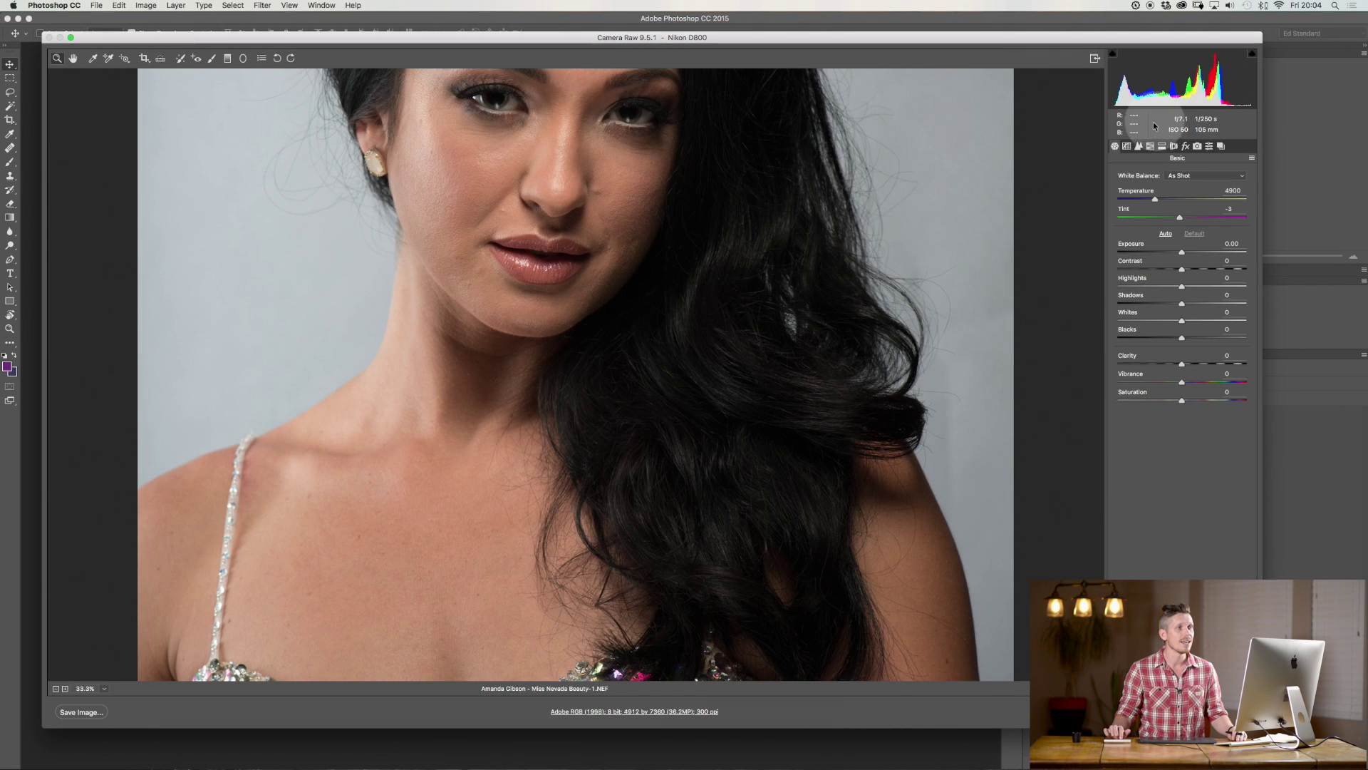
# Step: Browse the Camera Raw panels through Presets, then raise Basic Exposure to +1.55
pyautogui.click(1162, 146)
pyautogui.click(1174, 147)
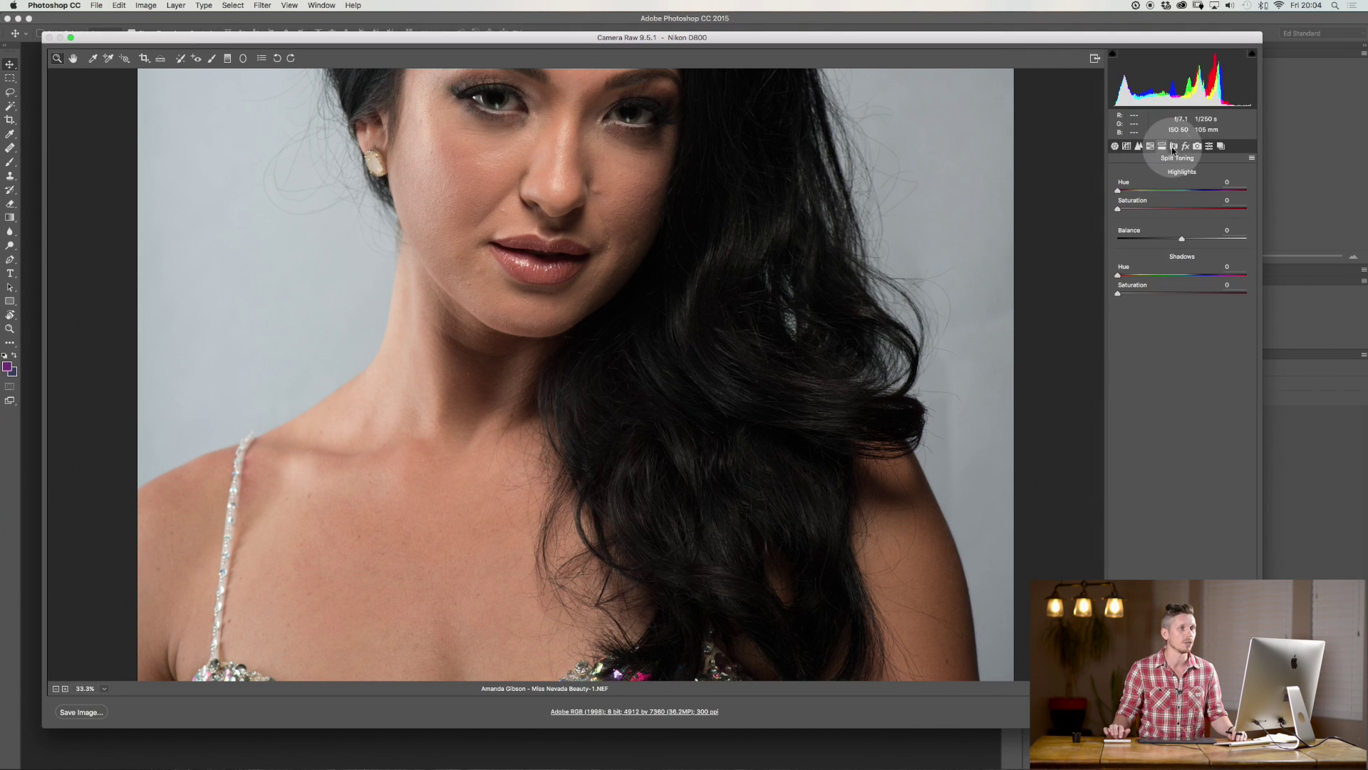
pyautogui.click(1174, 146)
pyautogui.click(1186, 146)
pyautogui.click(1197, 146)
pyautogui.click(1208, 147)
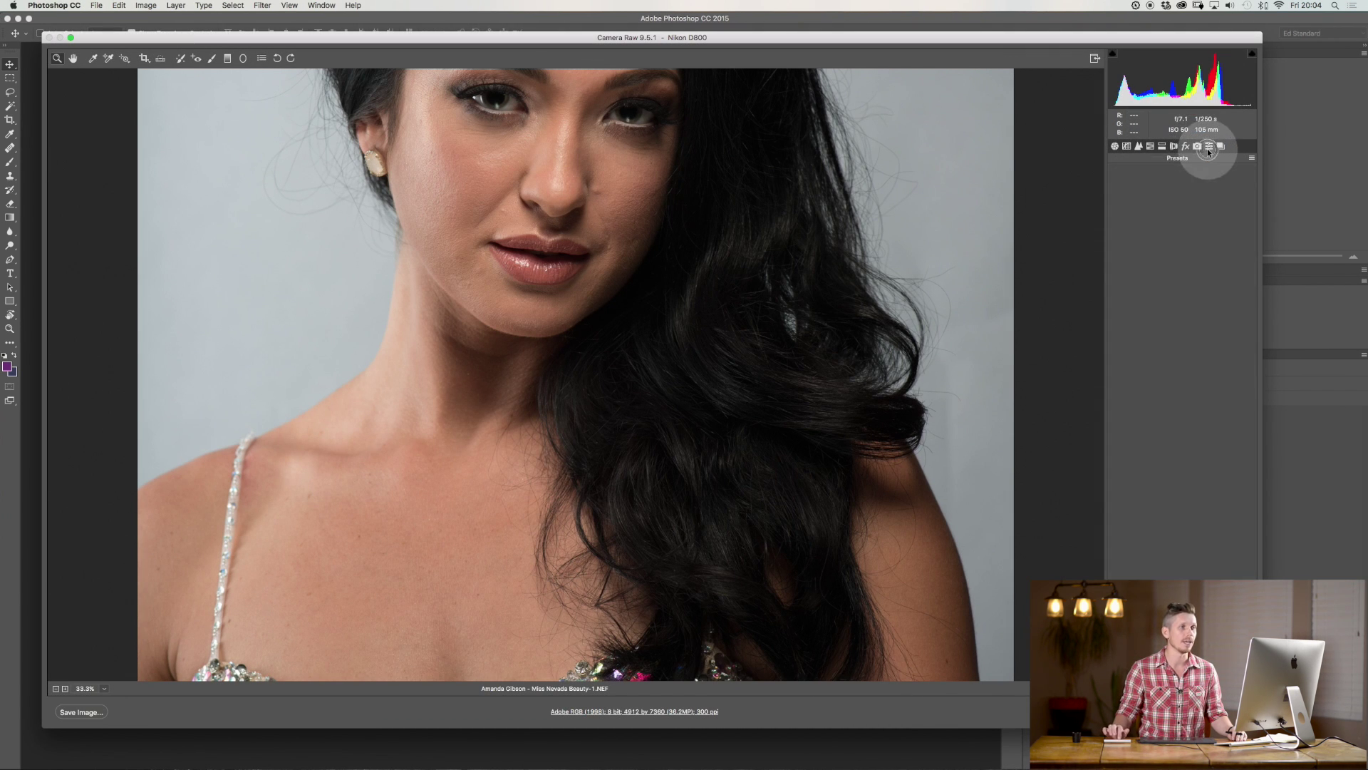
pyautogui.click(1116, 146)
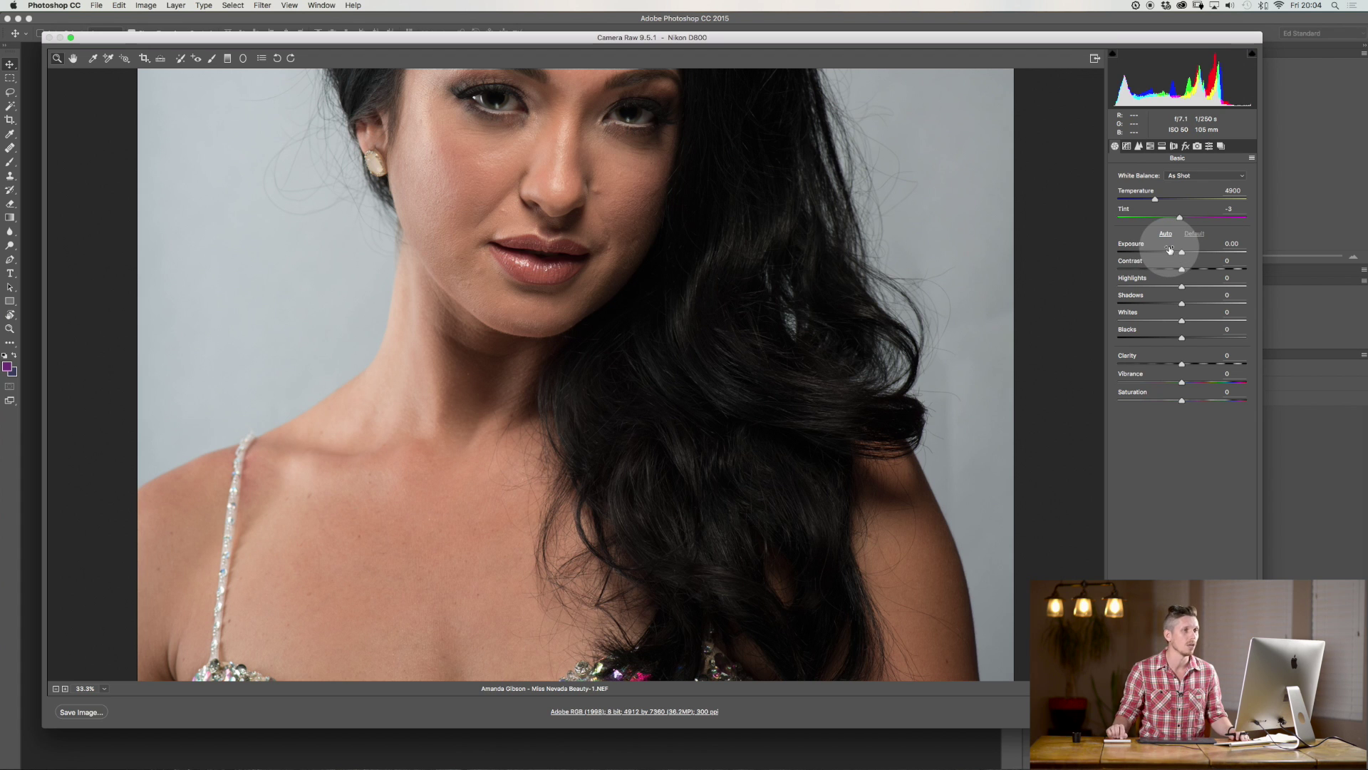
pyautogui.moveTo(1179, 250); pyautogui.dragTo(1202, 252)
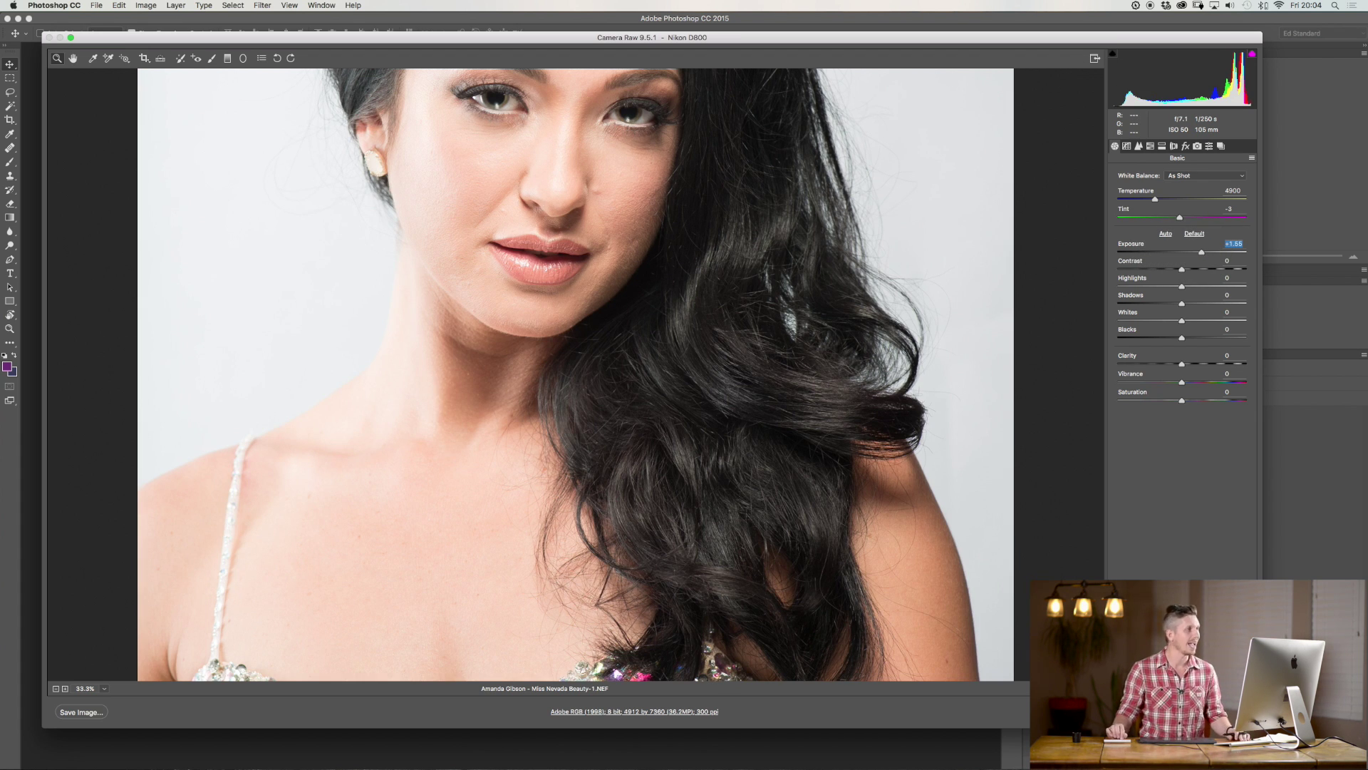
# Step: Open the brightened raw portrait in Photoshop, keeping its embedded Adobe RGB (1998) profile
pyautogui.click(1176, 712)
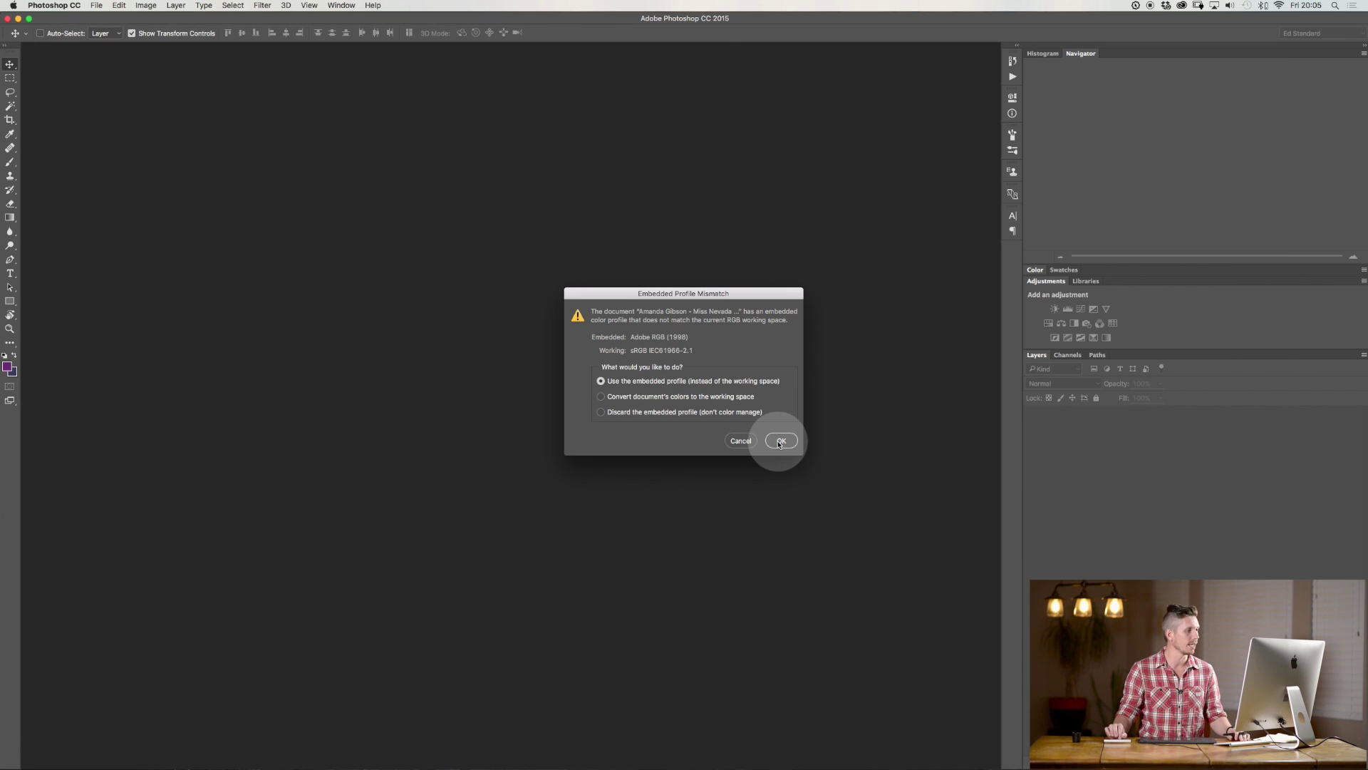
pyautogui.click(780, 440)
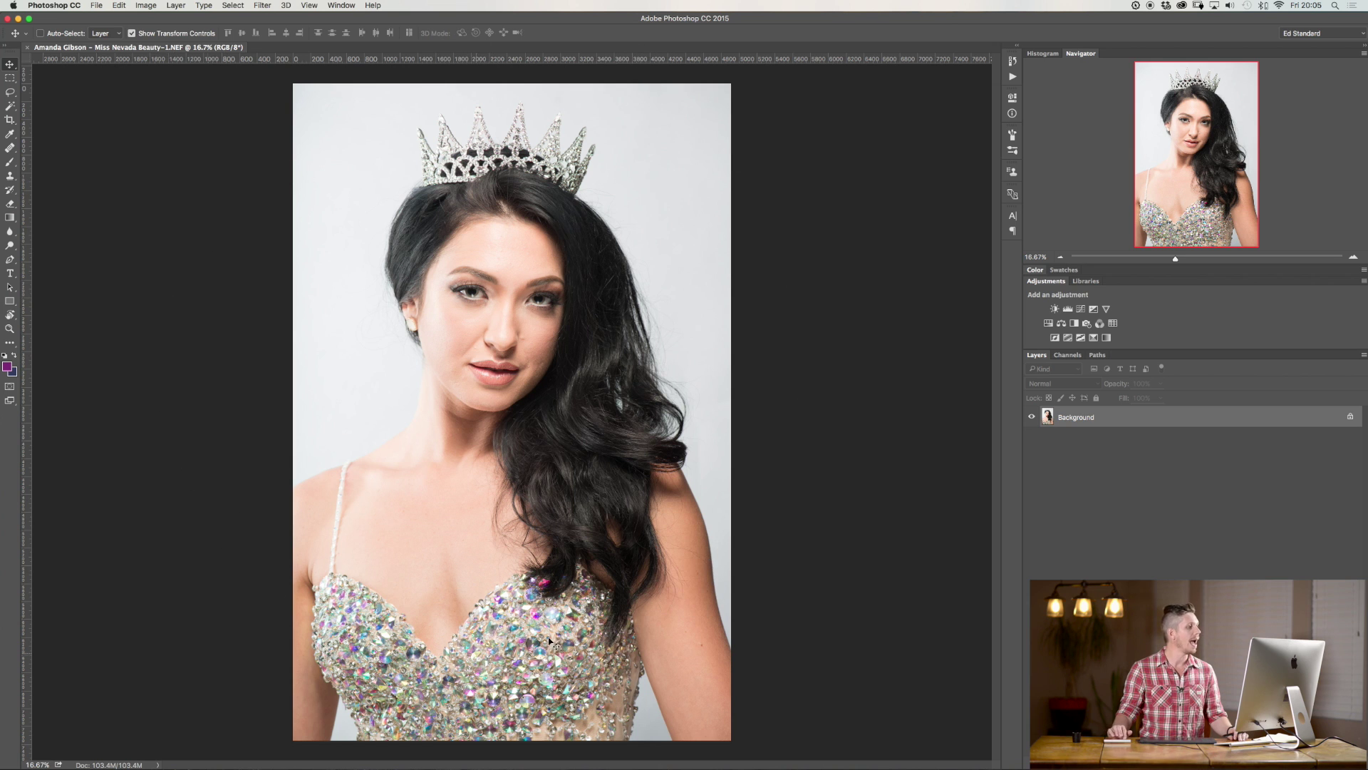
pyautogui.hotkey('ctrl', 'Right')
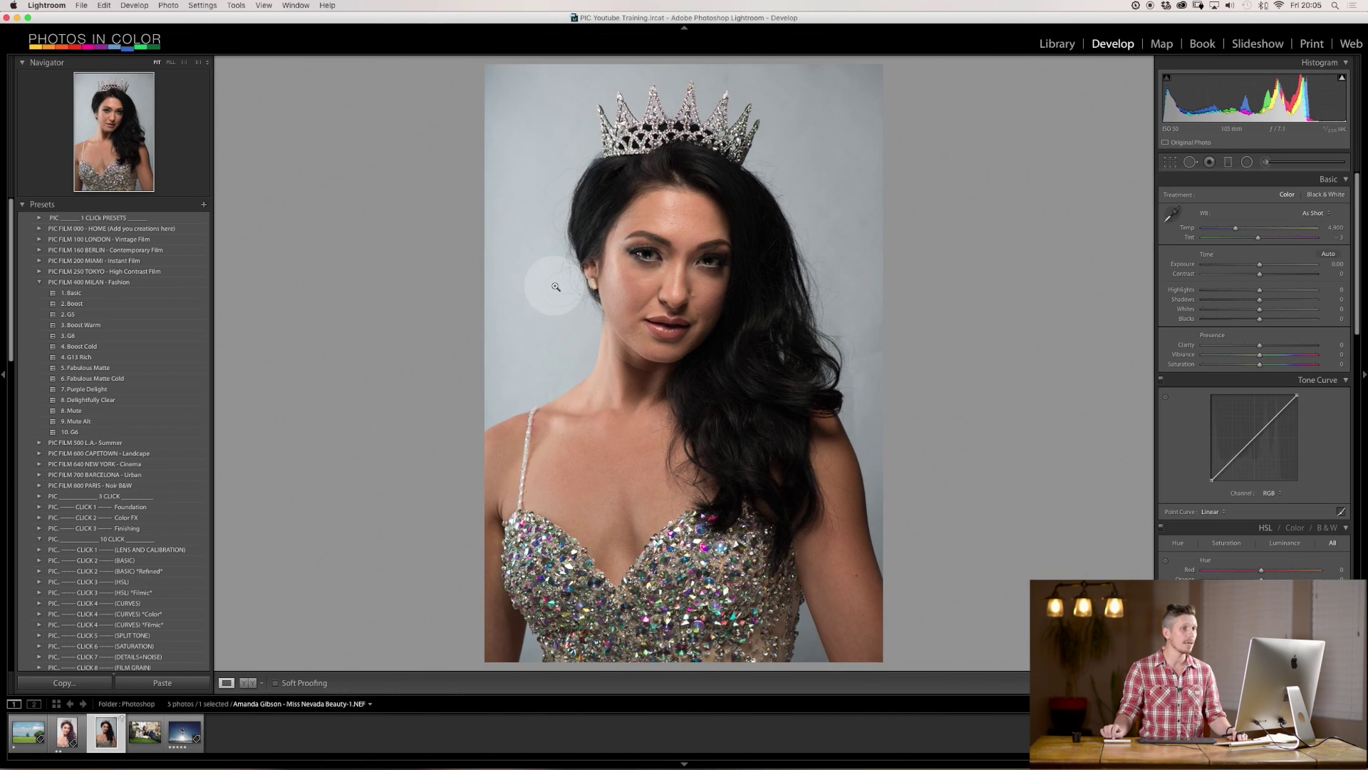
# Step: Raise the portrait's exposure to +1.59 in Lightroom and send it to Photoshop CC 2015
pyautogui.click(1277, 267)
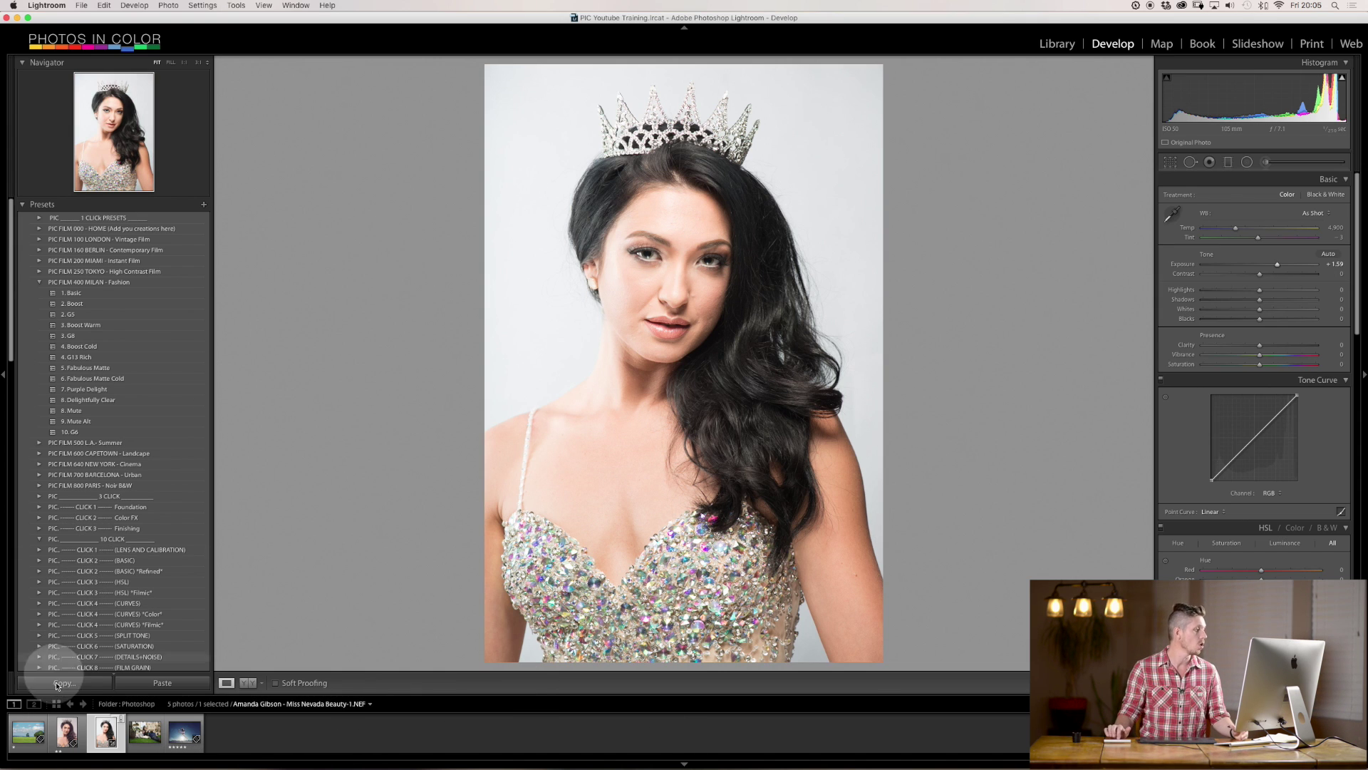
pyautogui.rightClick(100, 732)
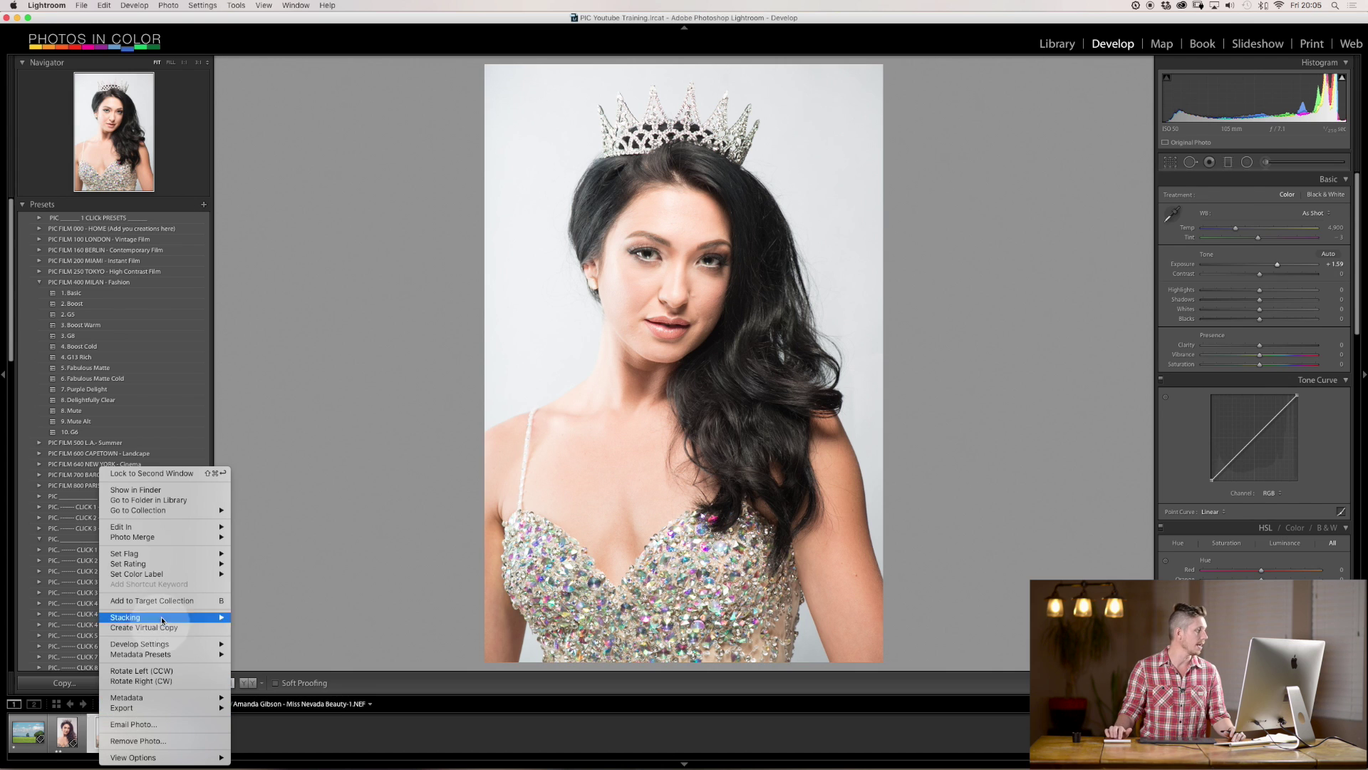
pyautogui.moveTo(166, 527)
pyautogui.click(275, 528)
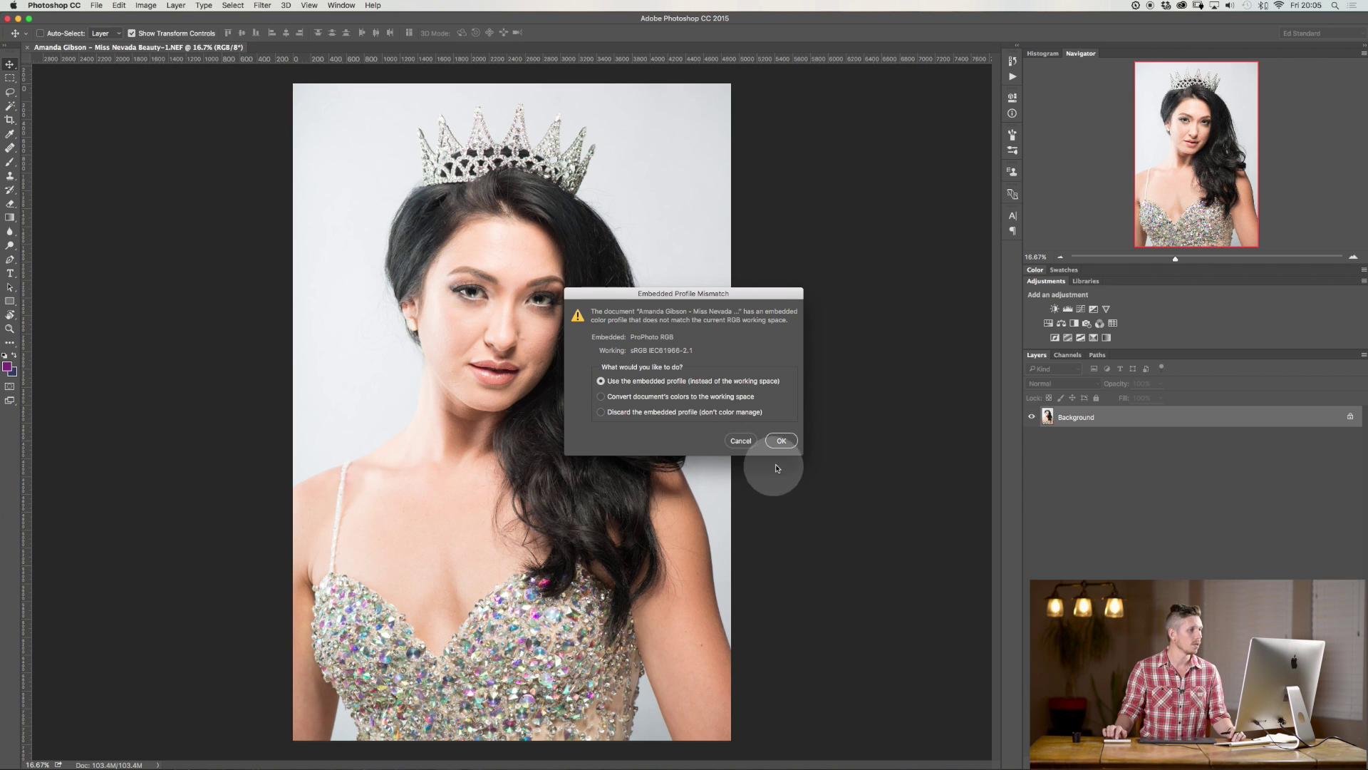
# Step: Open the Lightroom copy with its embedded profile and compare it against the first portrait's tab
pyautogui.click(780, 442)
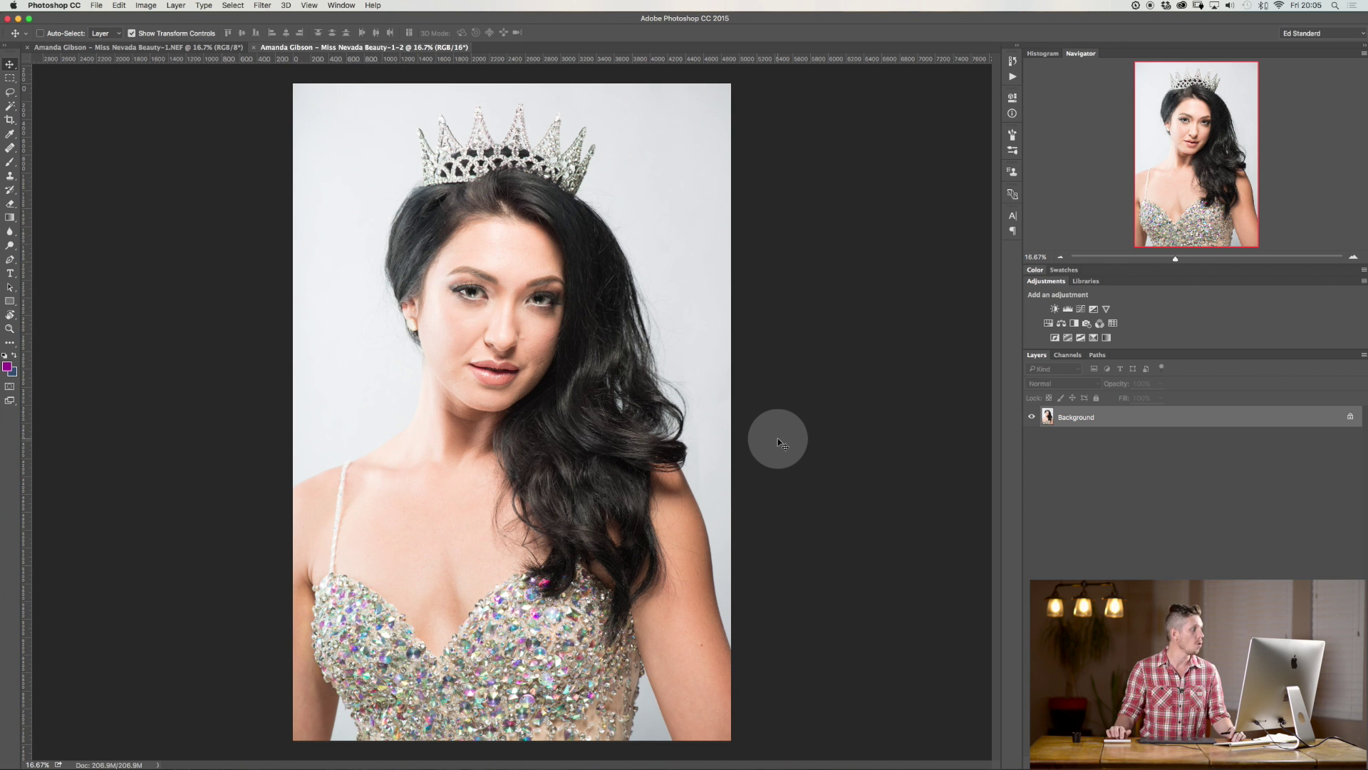
pyautogui.click(200, 48)
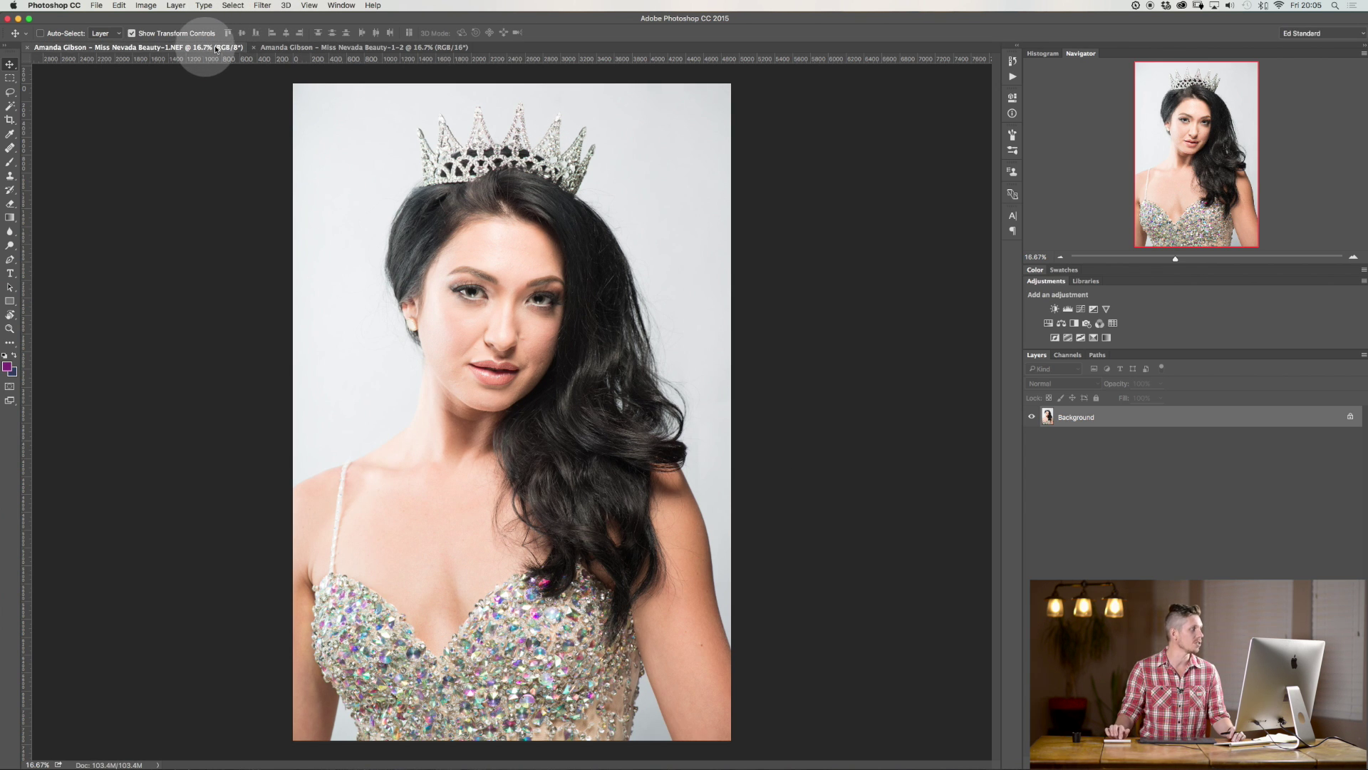
pyautogui.click(327, 52)
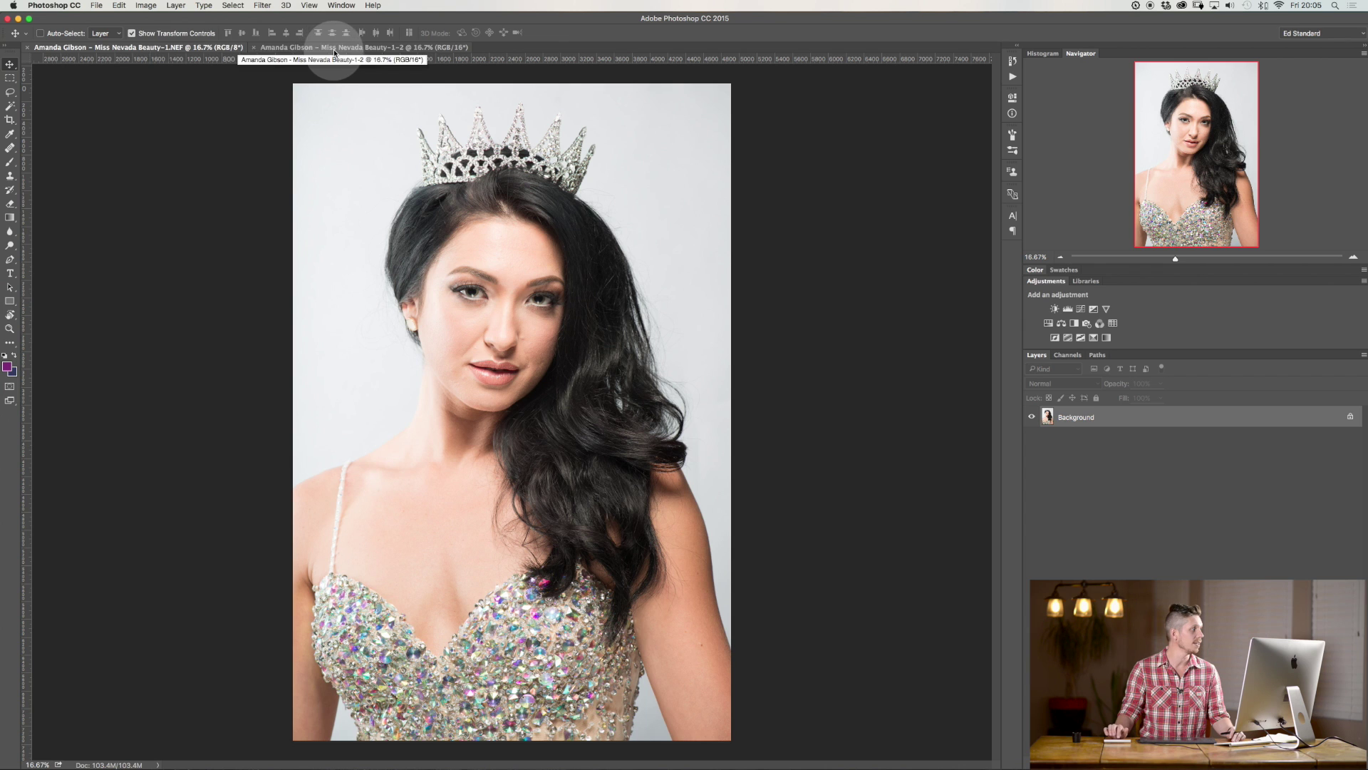
pyautogui.click(207, 48)
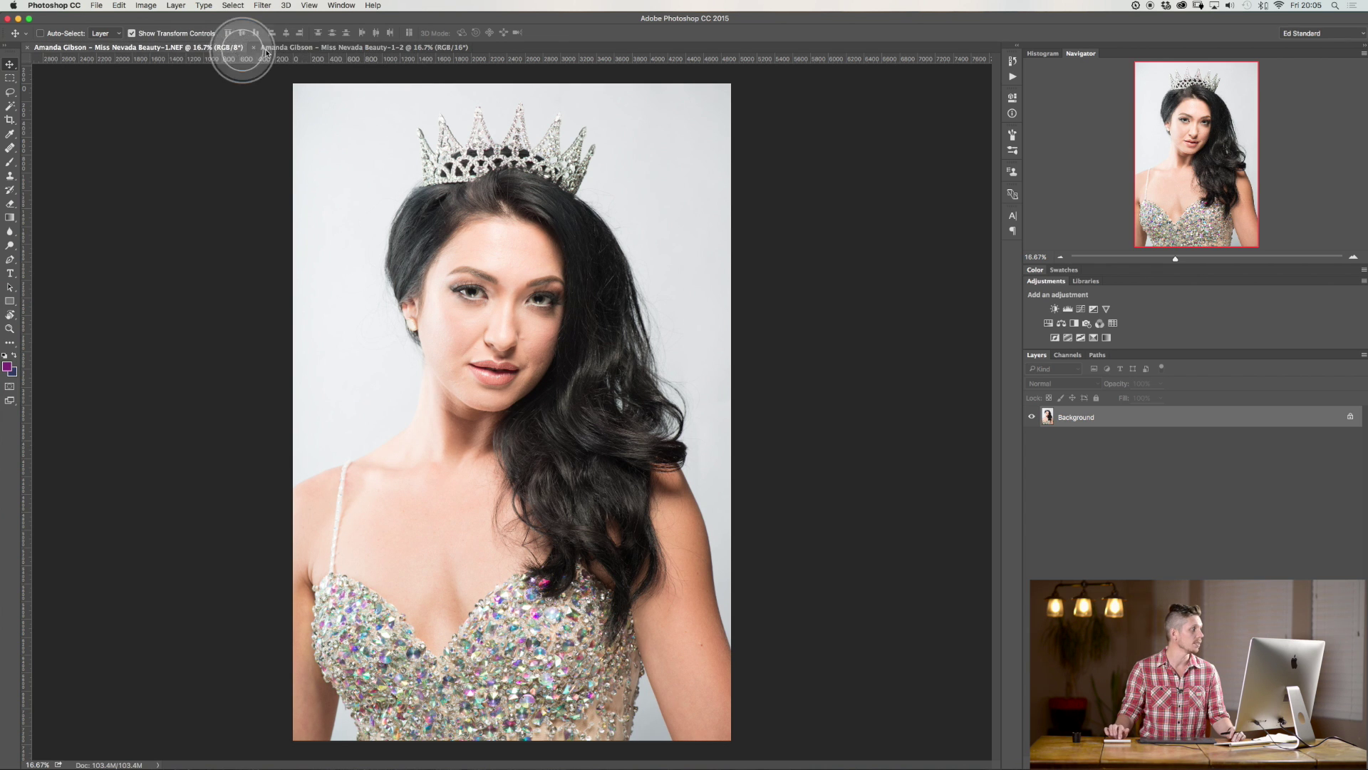
pyautogui.click(364, 51)
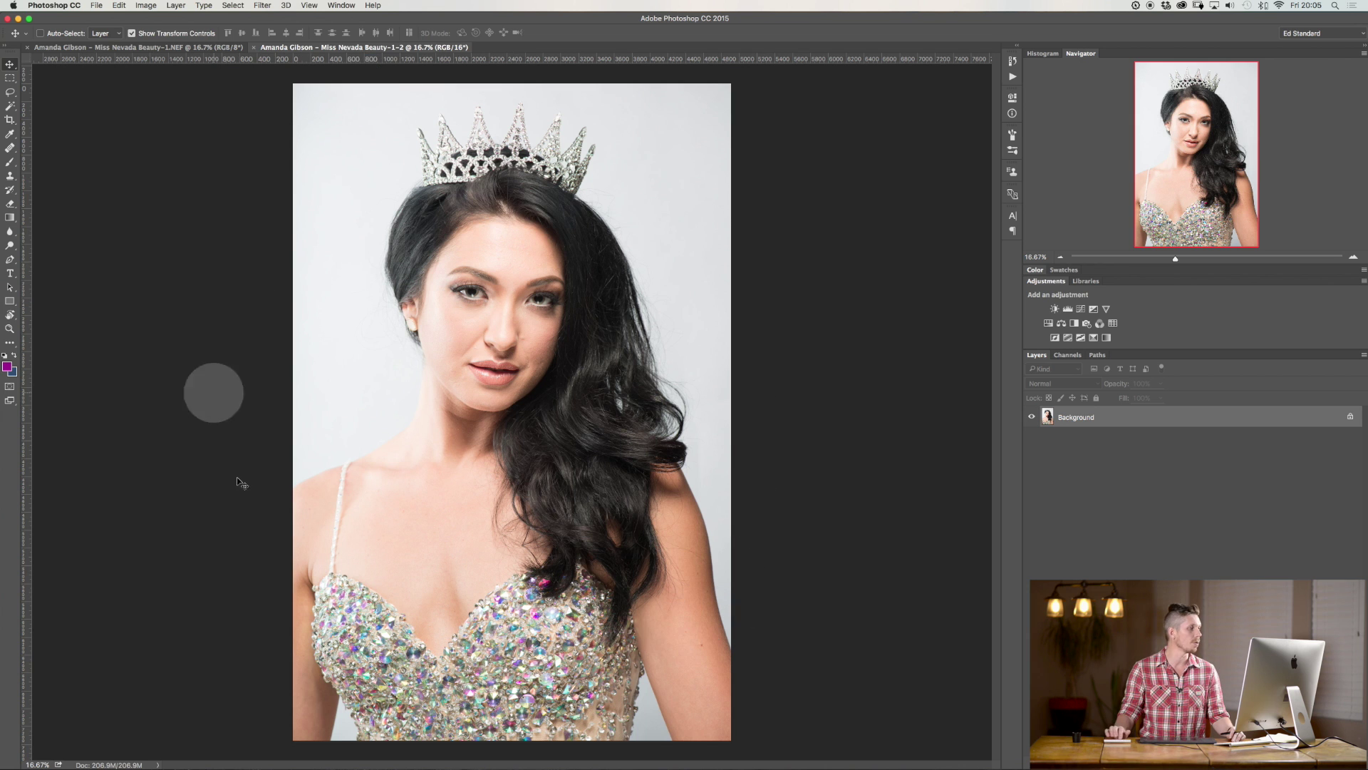
# Step: Switch back and forth between Lightroom and Photoshop to compare the two versions
pyautogui.hotkey('ctrl', 'Right')
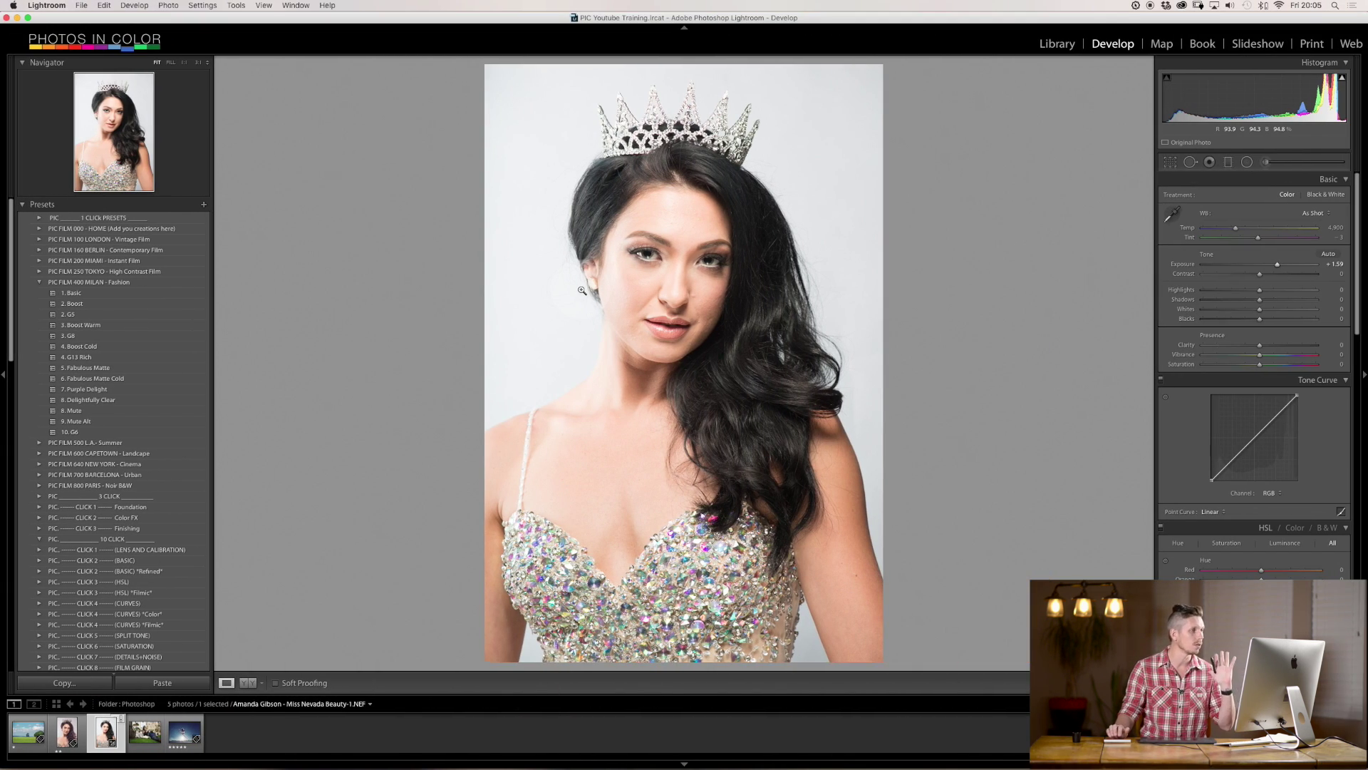
pyautogui.hotkey('ctrl', 'Left')
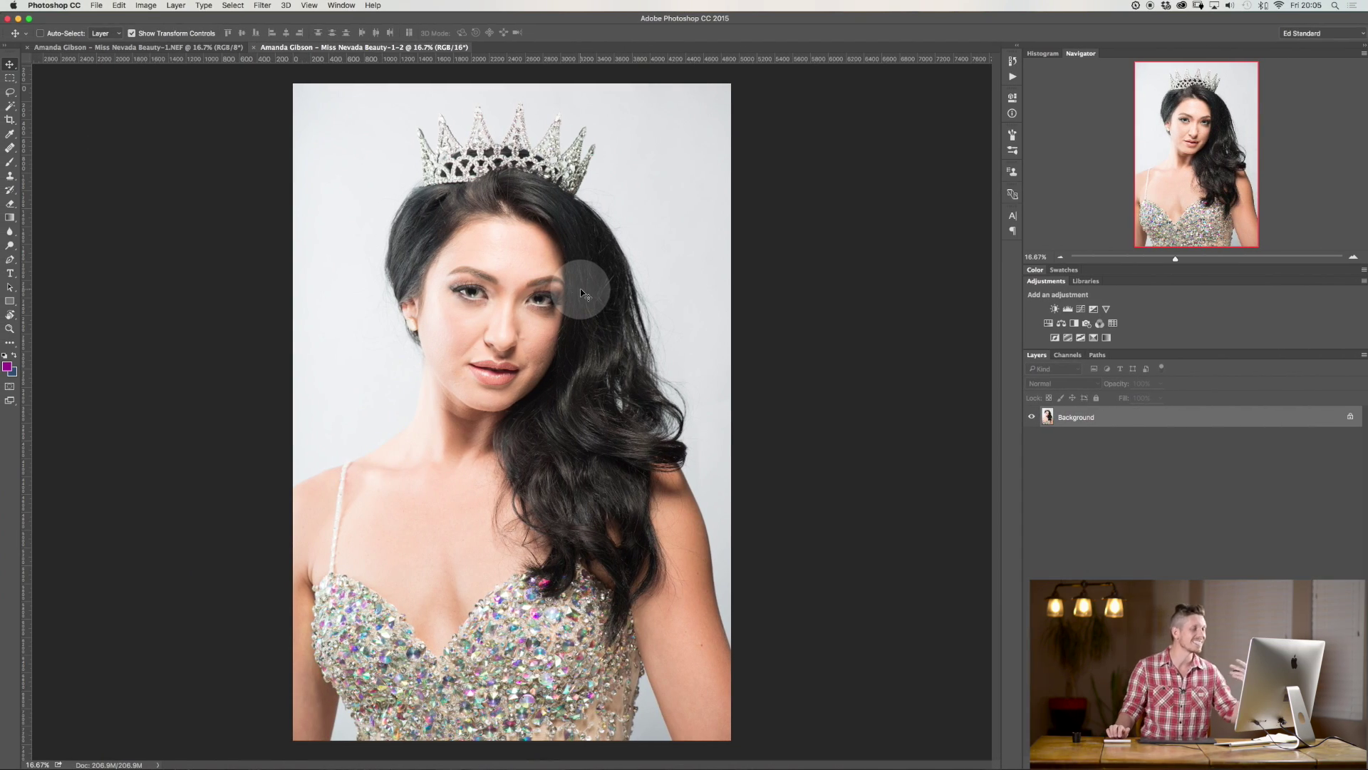
pyautogui.hotkey('ctrl', 'Right')
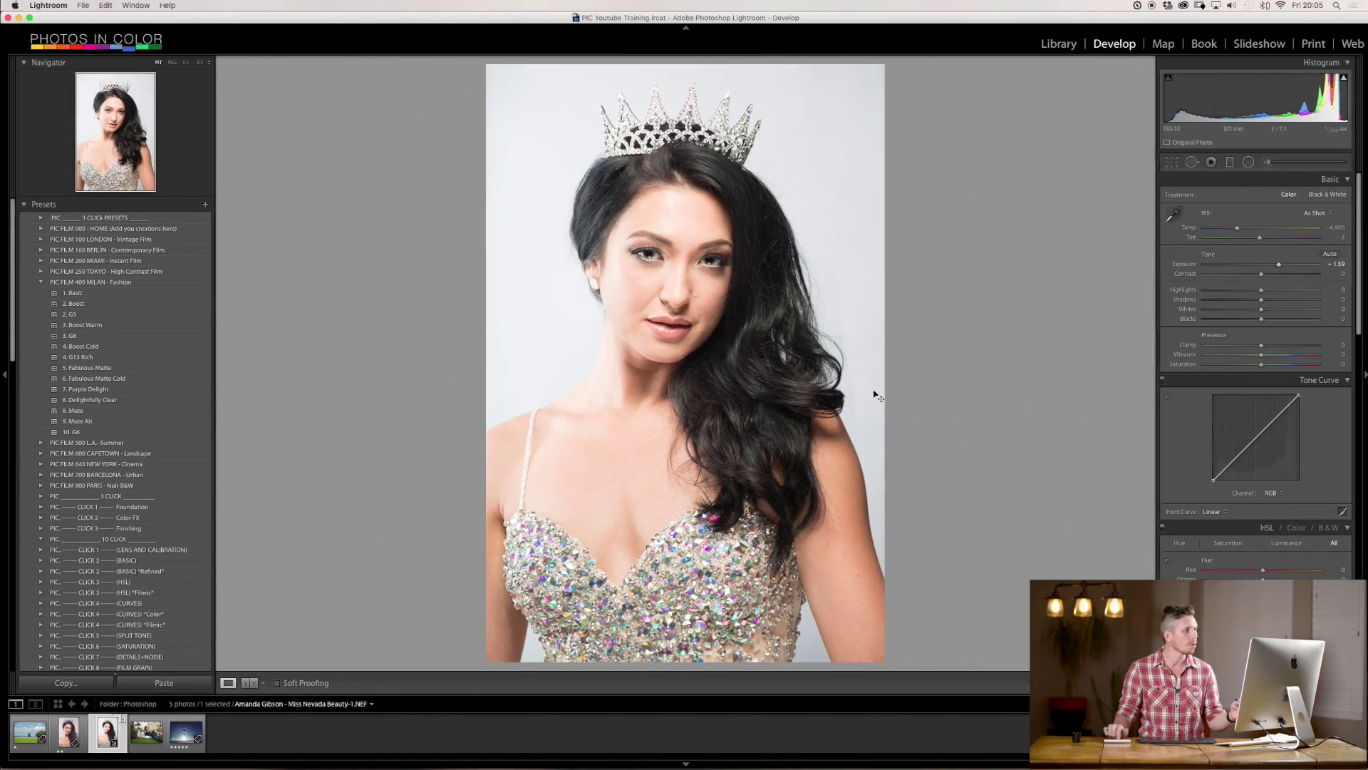
pyautogui.hotkey('ctrl', 'Left')
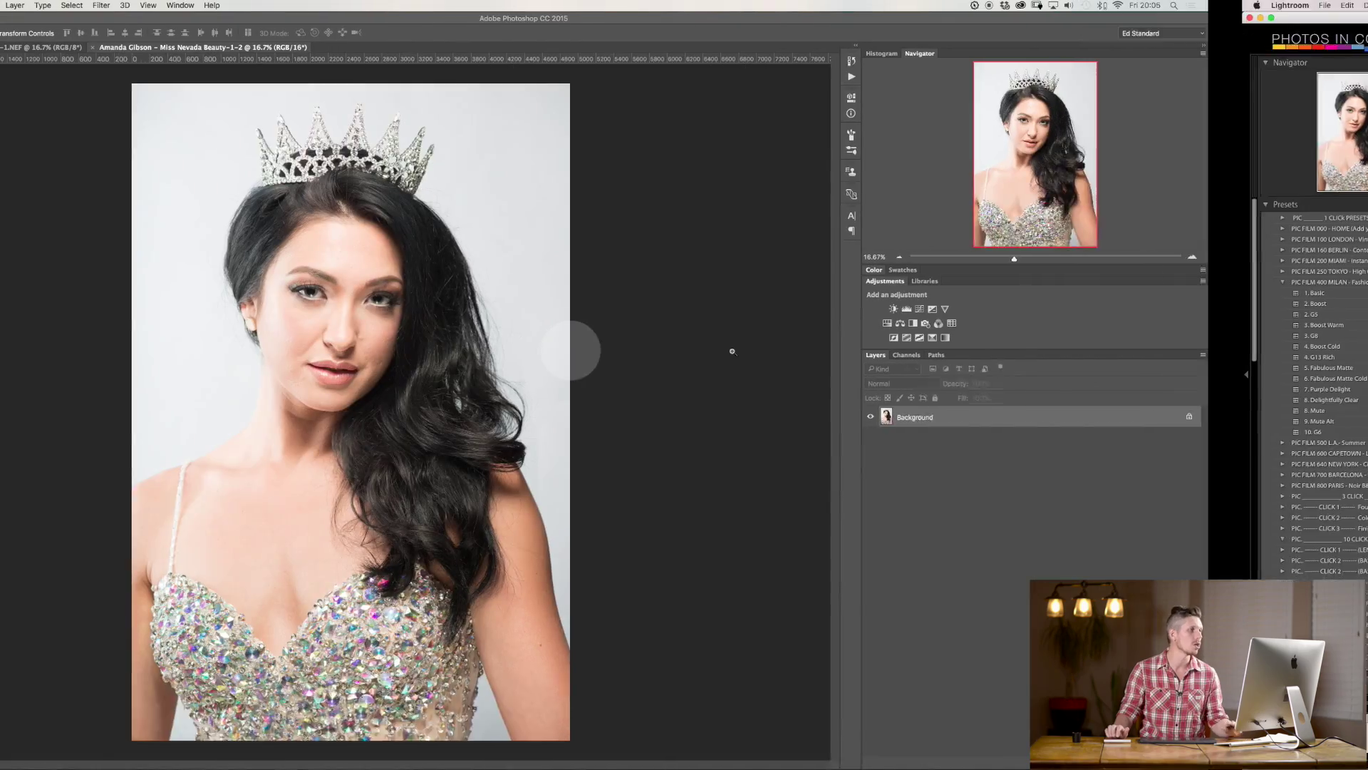
pyautogui.moveTo(253, 196); pyautogui.dragTo(249, 379)
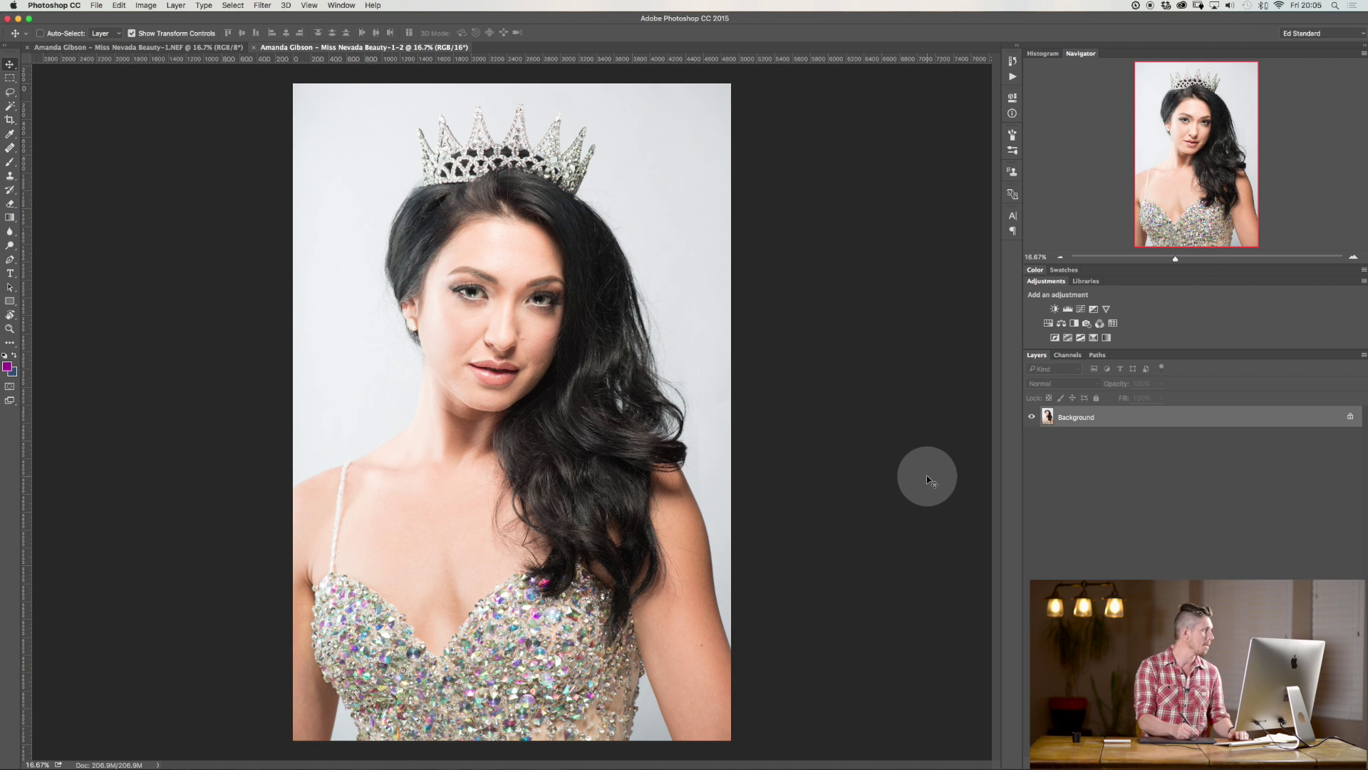
# Step: Select the Clone Stamp tool for retouching
pyautogui.click(10, 147)
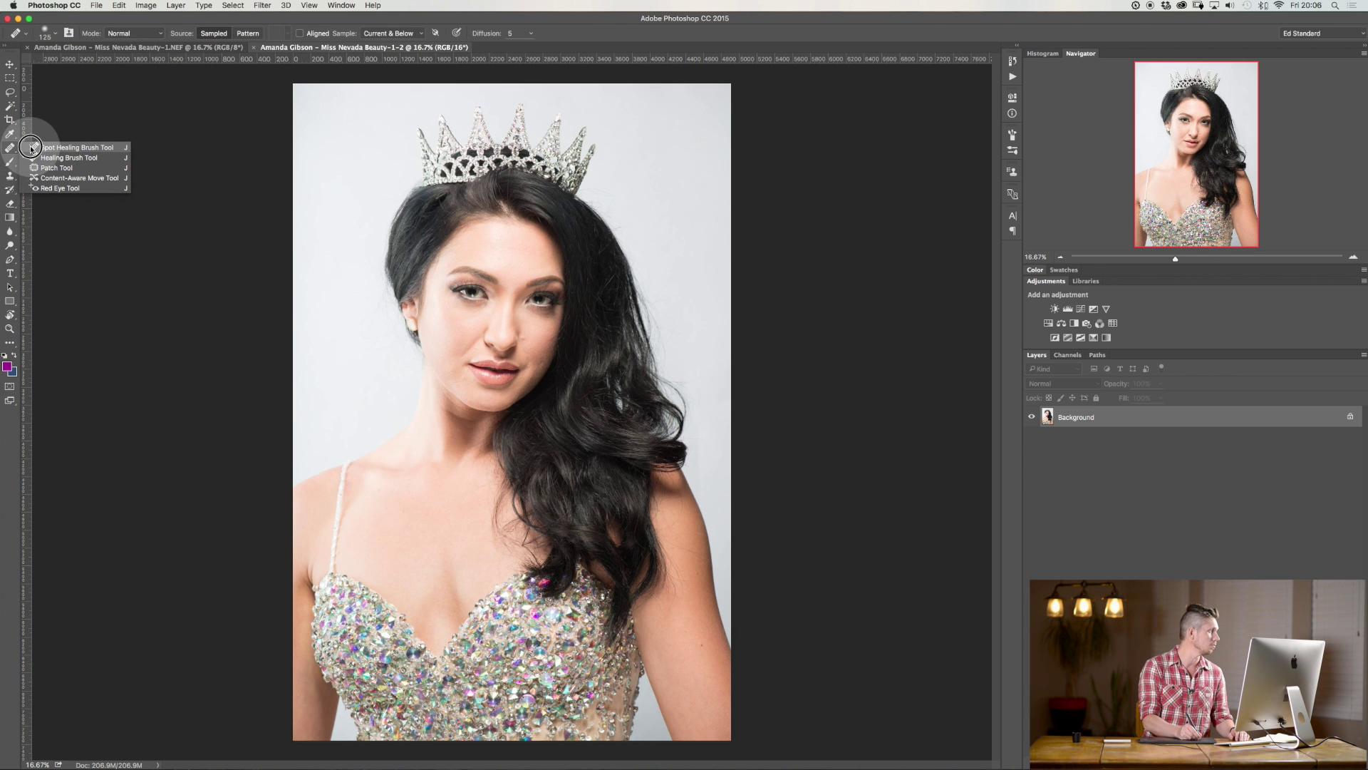
pyautogui.click(31, 148)
pyautogui.click(10, 176)
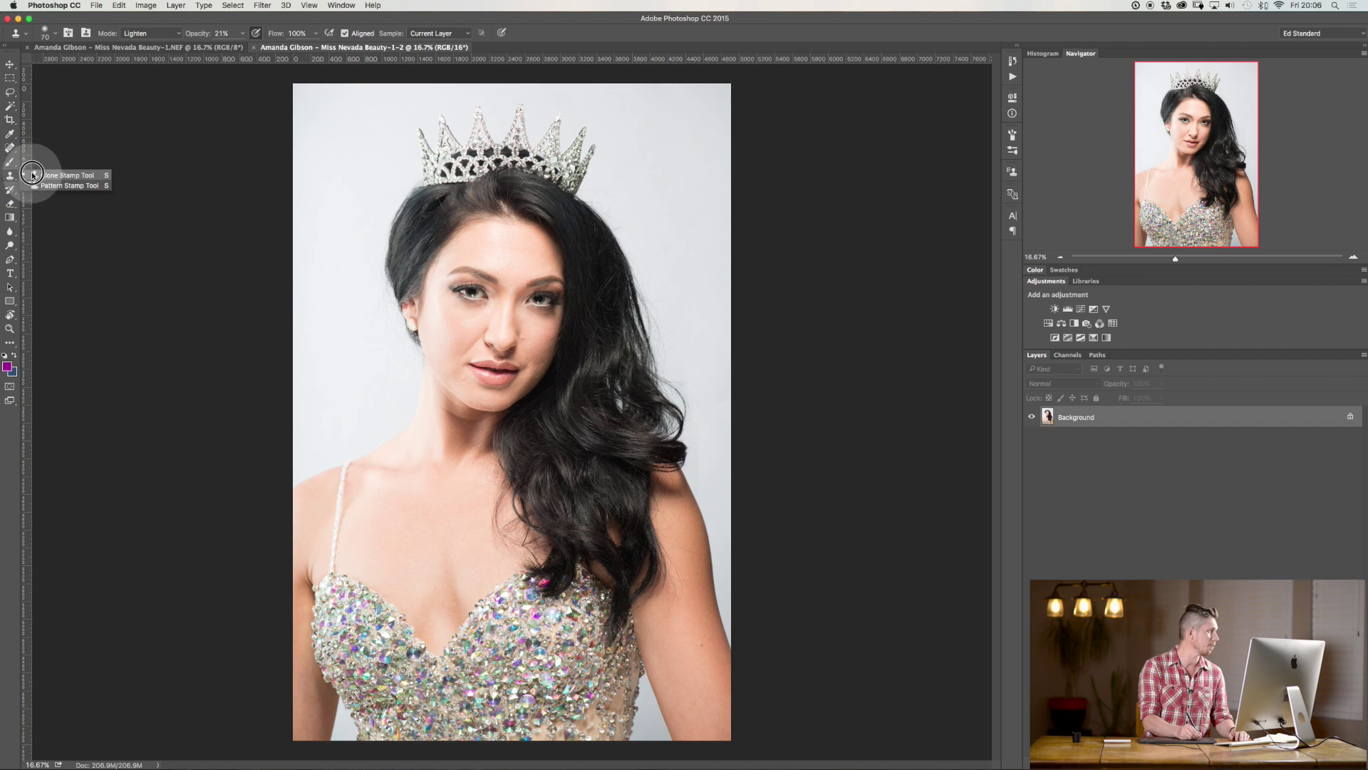
pyautogui.click(36, 175)
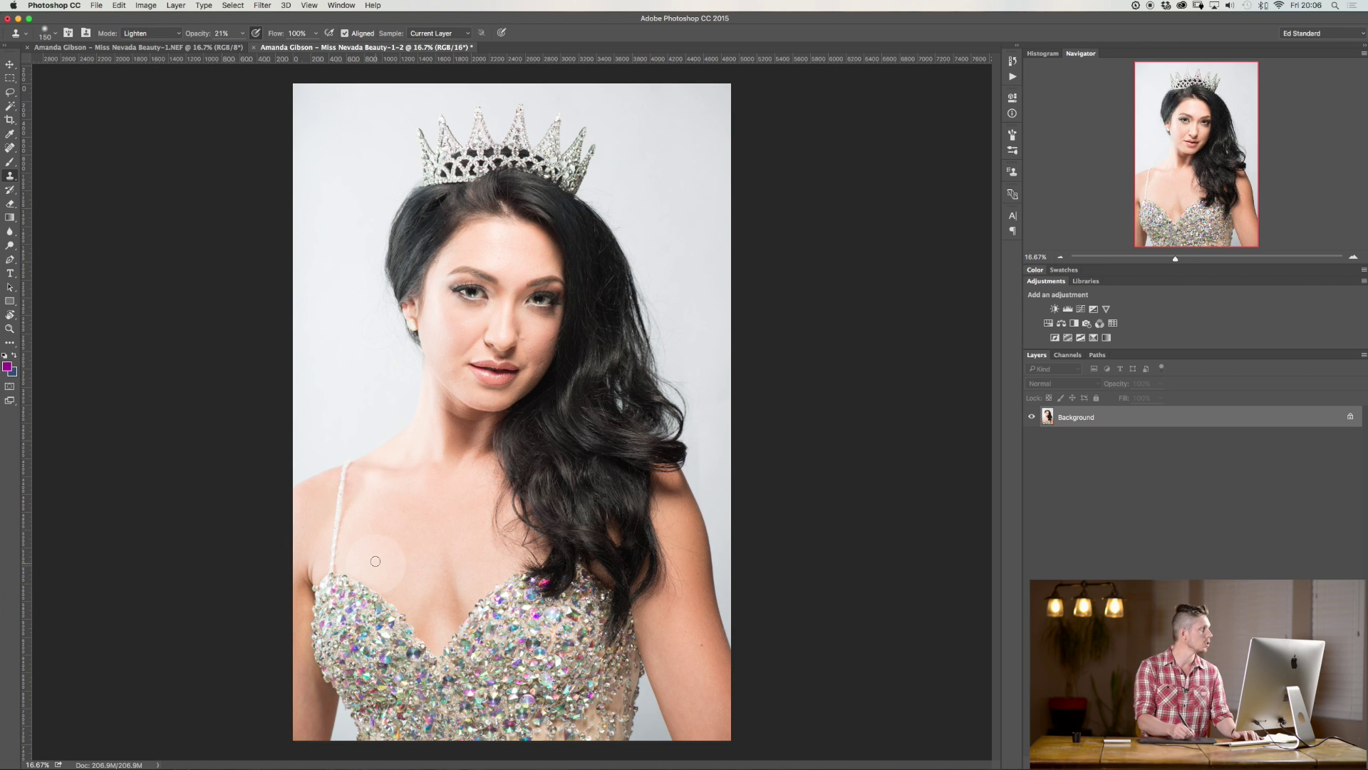
# Step: Set the clone opacity to 100% and the blending mode to Normal
pyautogui.moveTo(242, 33); pyautogui.dragTo(298, 47)
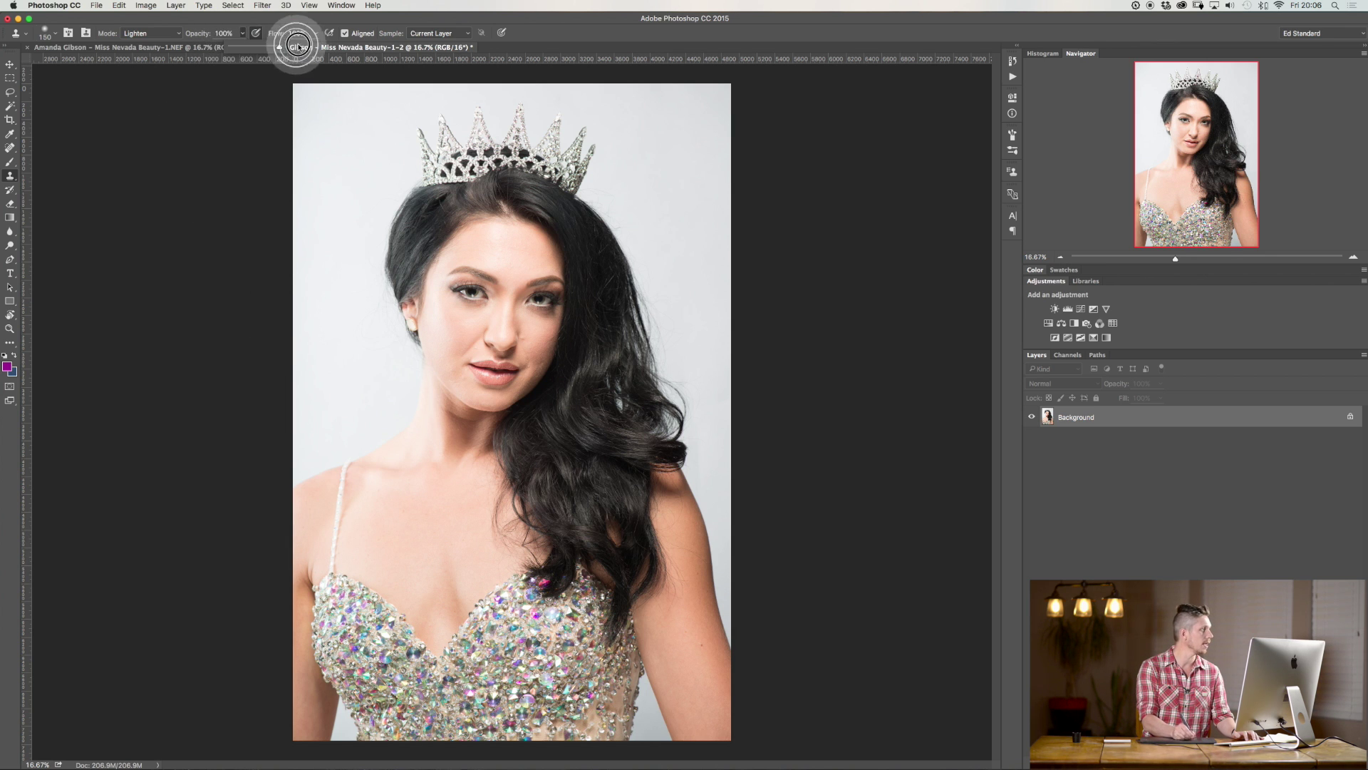
pyautogui.click(164, 33)
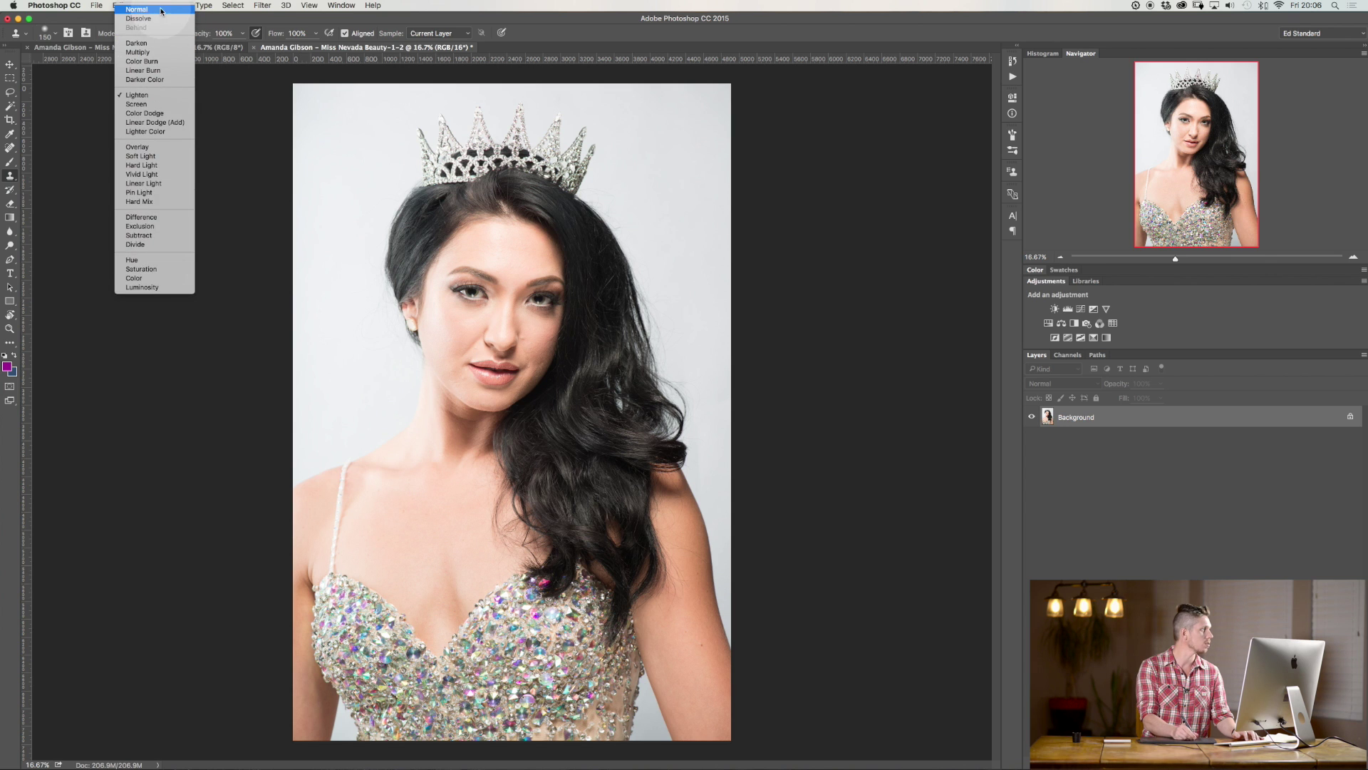
pyautogui.click(161, 10)
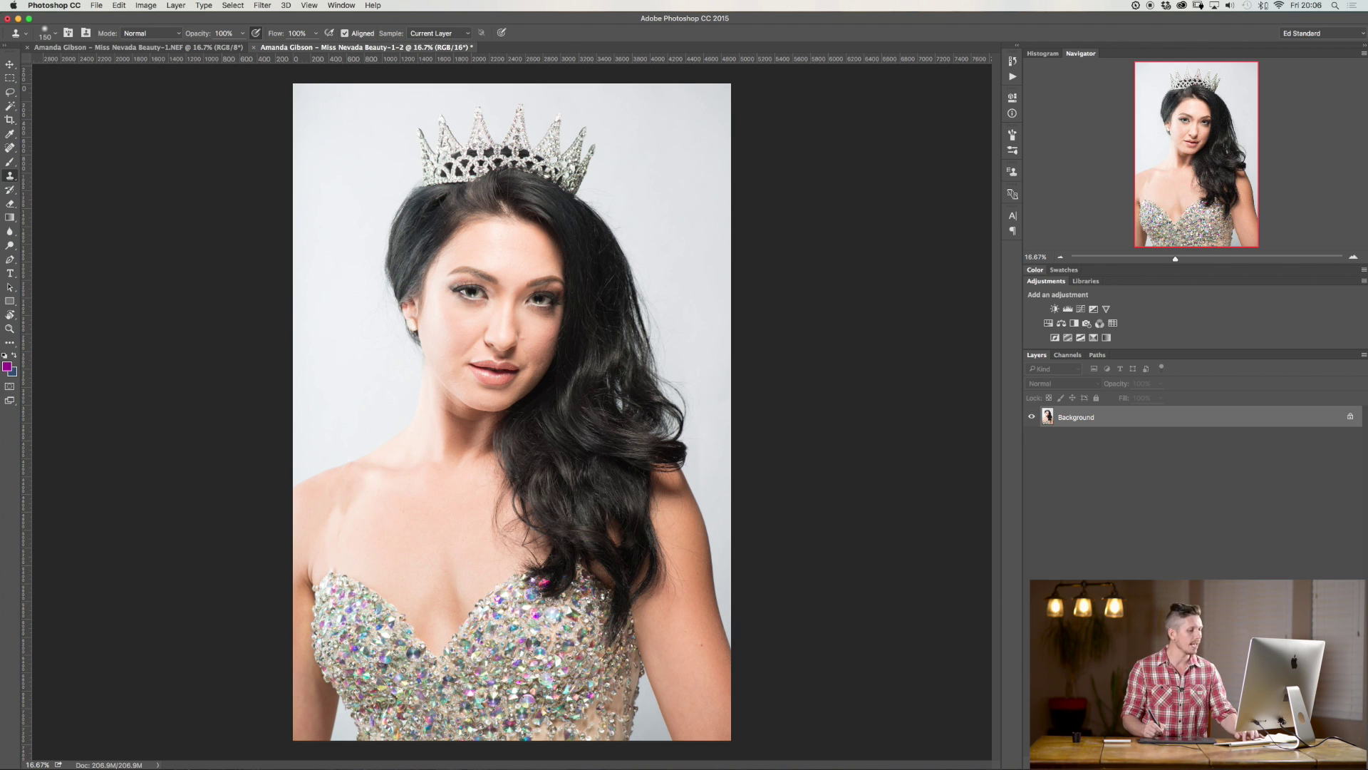
# Step: Save the edited portrait and select its -Edit.tif copy in Lightroom's filmstrip
pyautogui.press('super+s')
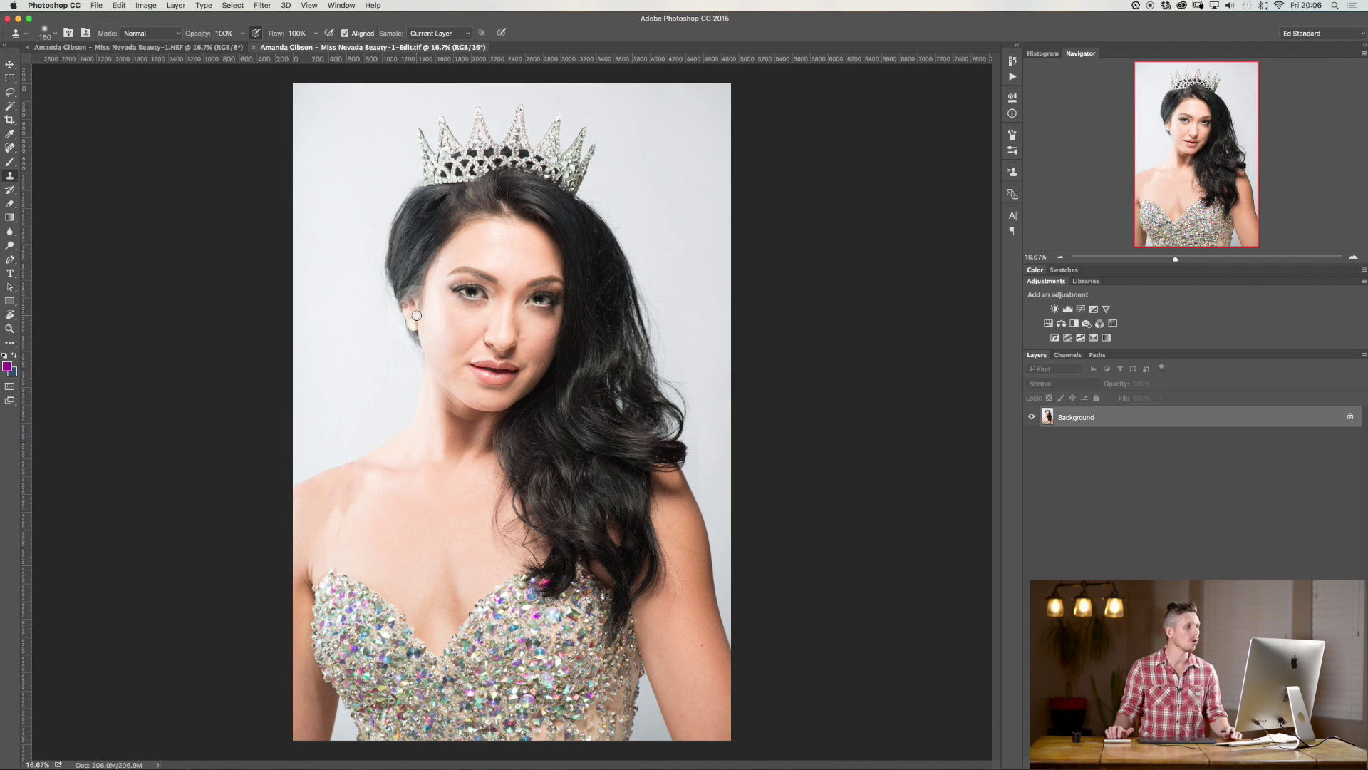
pyautogui.hotkey('ctrl', 'Right')
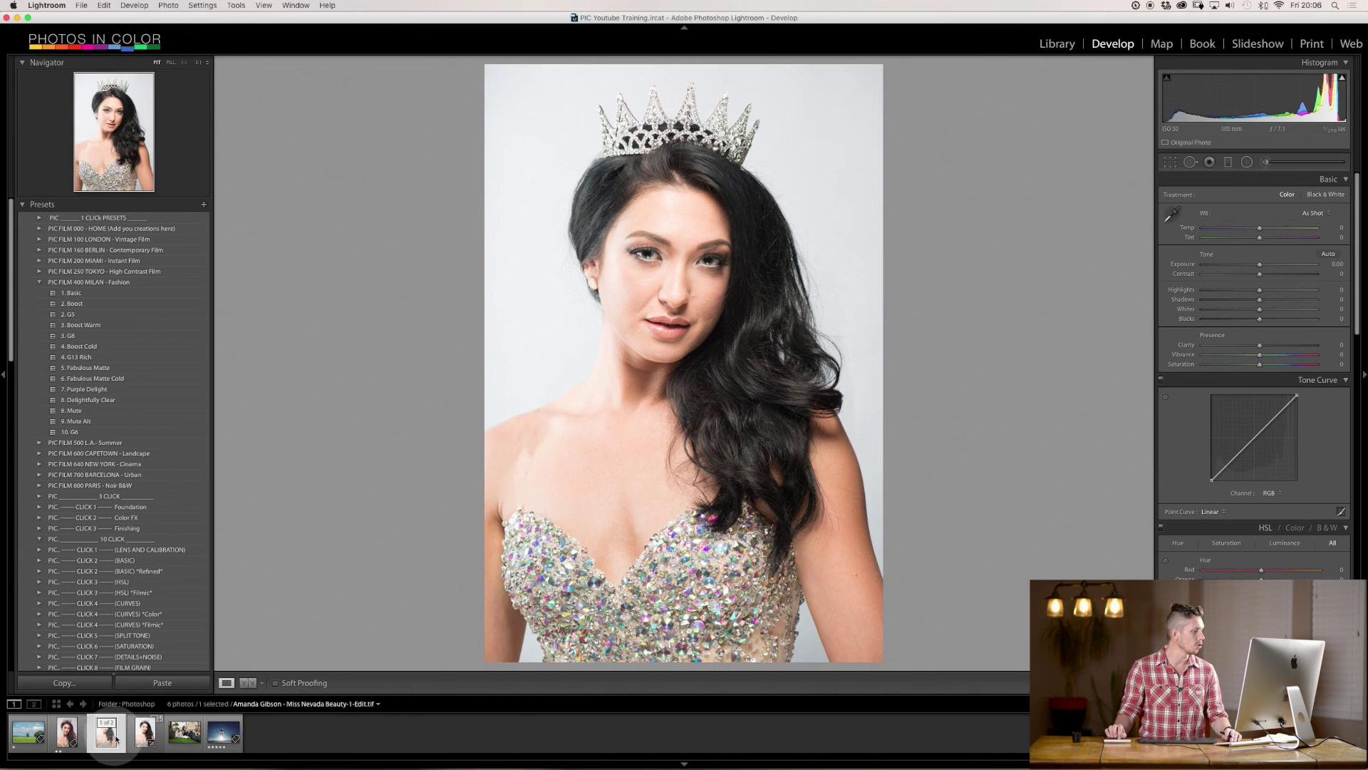
pyautogui.click(133, 738)
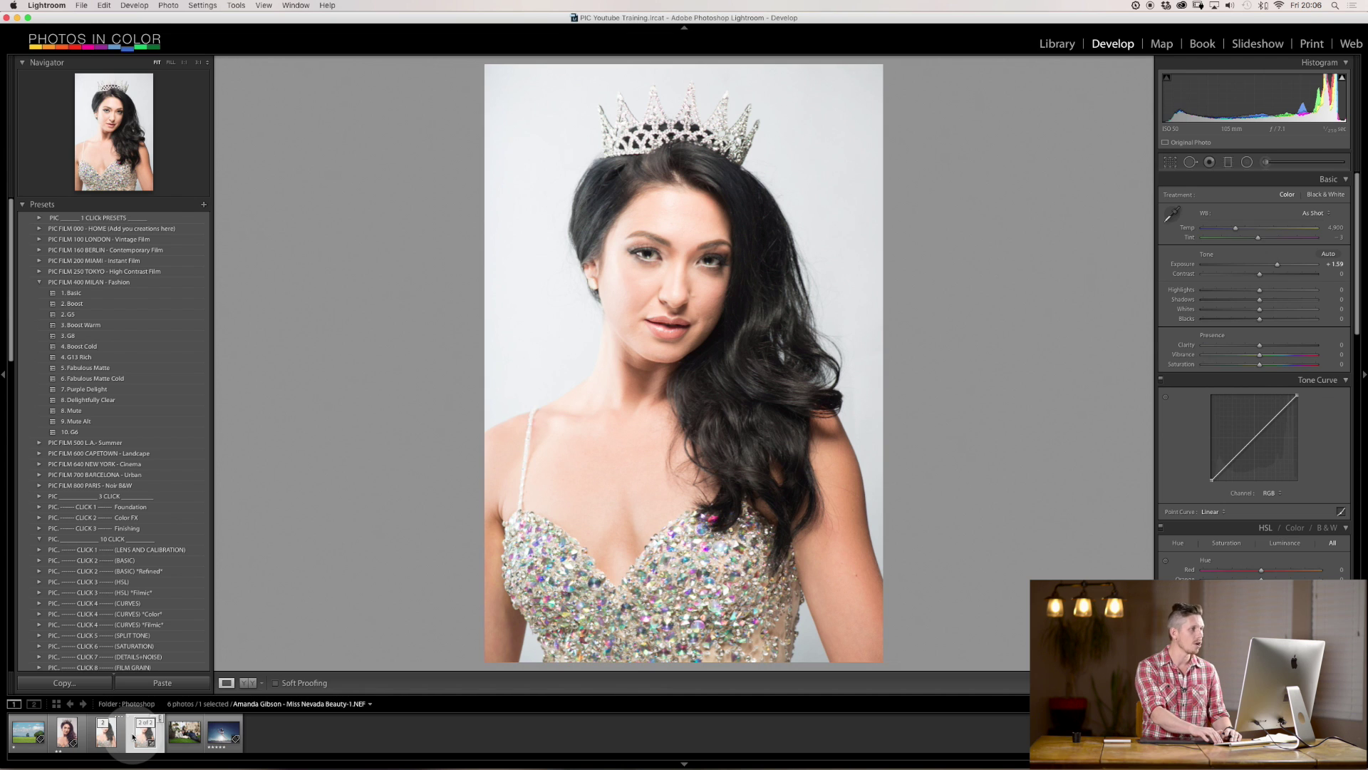
pyautogui.press('Left')
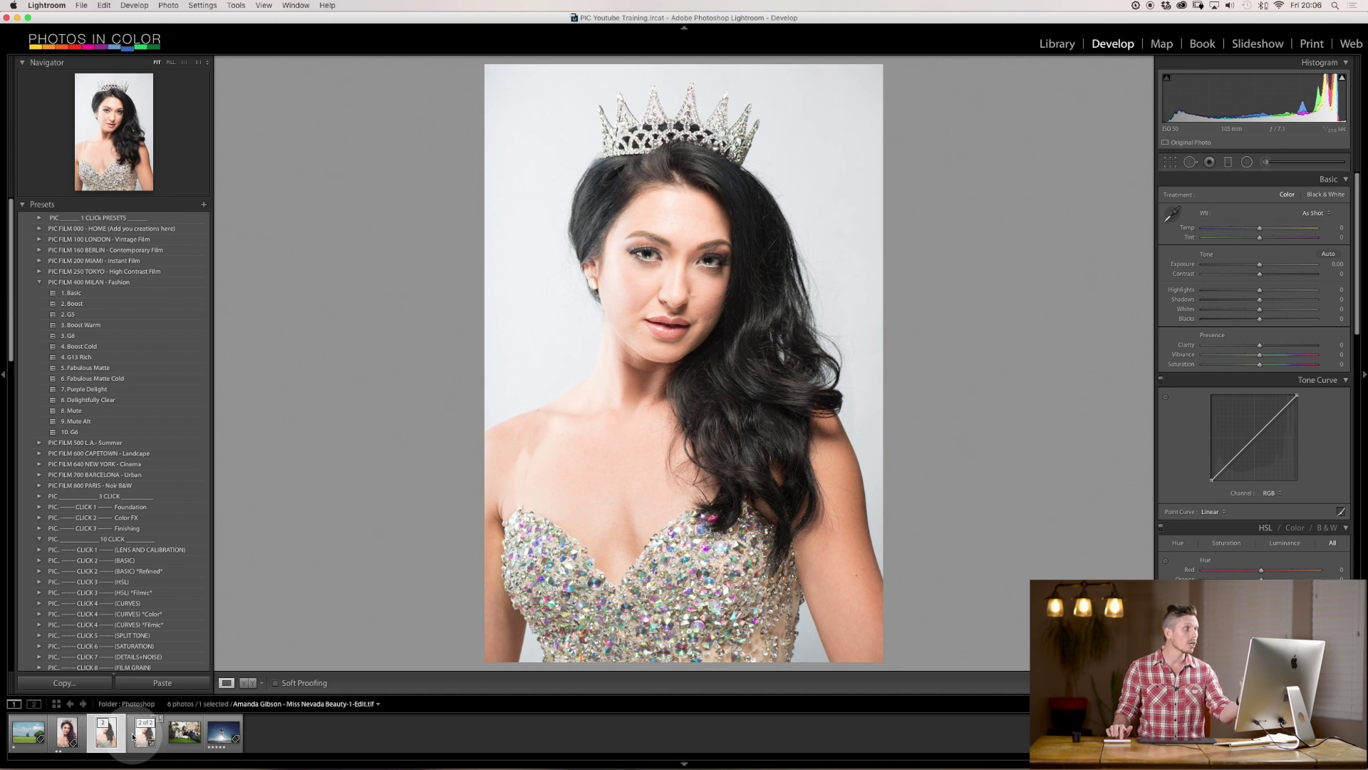
# Step: Apply the 5. Fabulous Matte preset after previewing 2. Boost and 4. Boost Cold
pyautogui.click(114, 367)
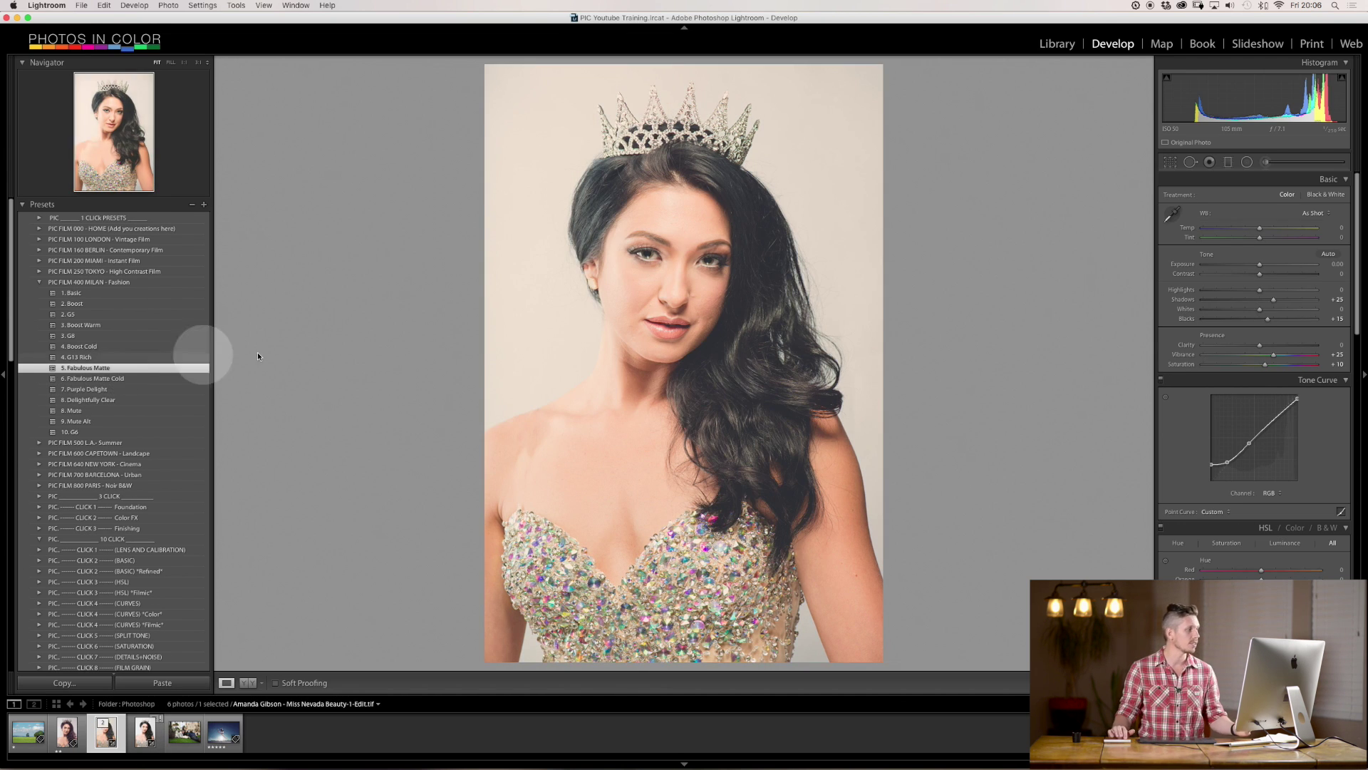
pyautogui.click(82, 306)
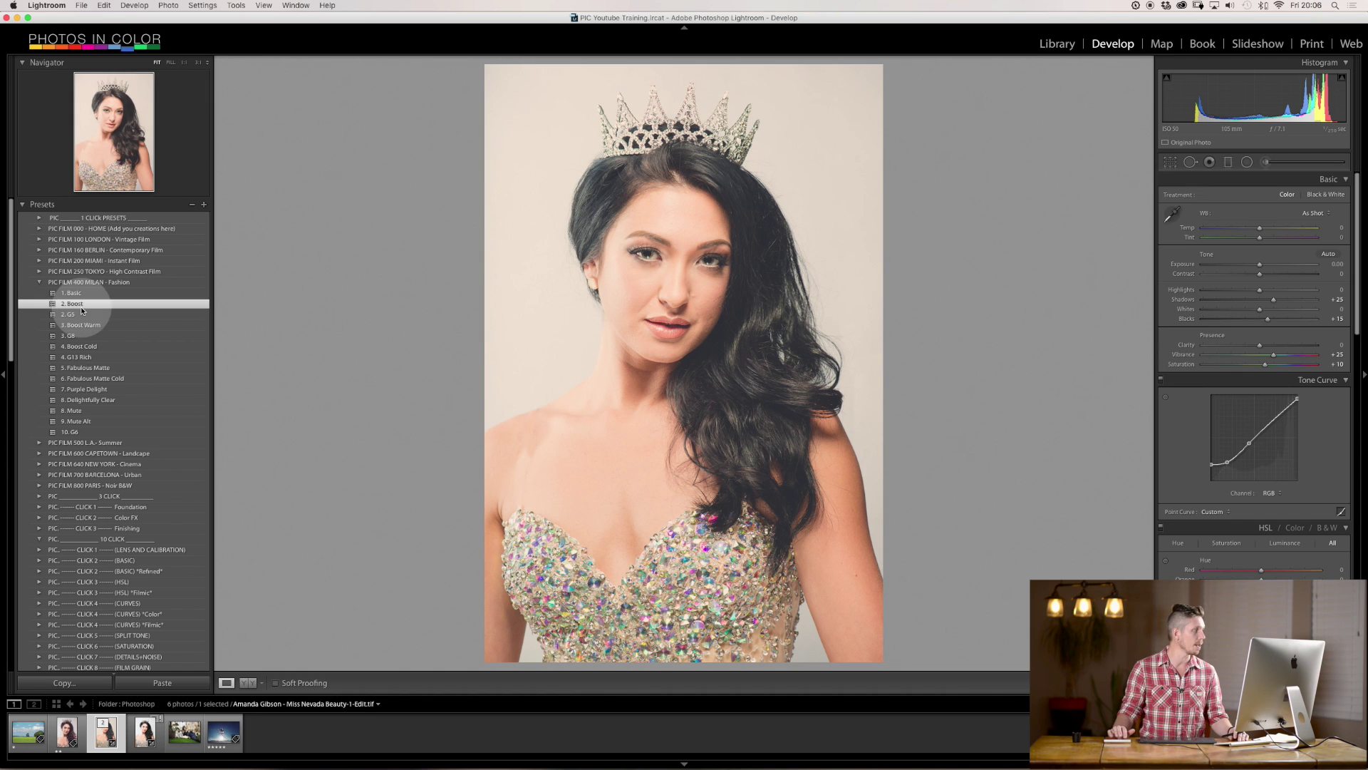
pyautogui.click(79, 345)
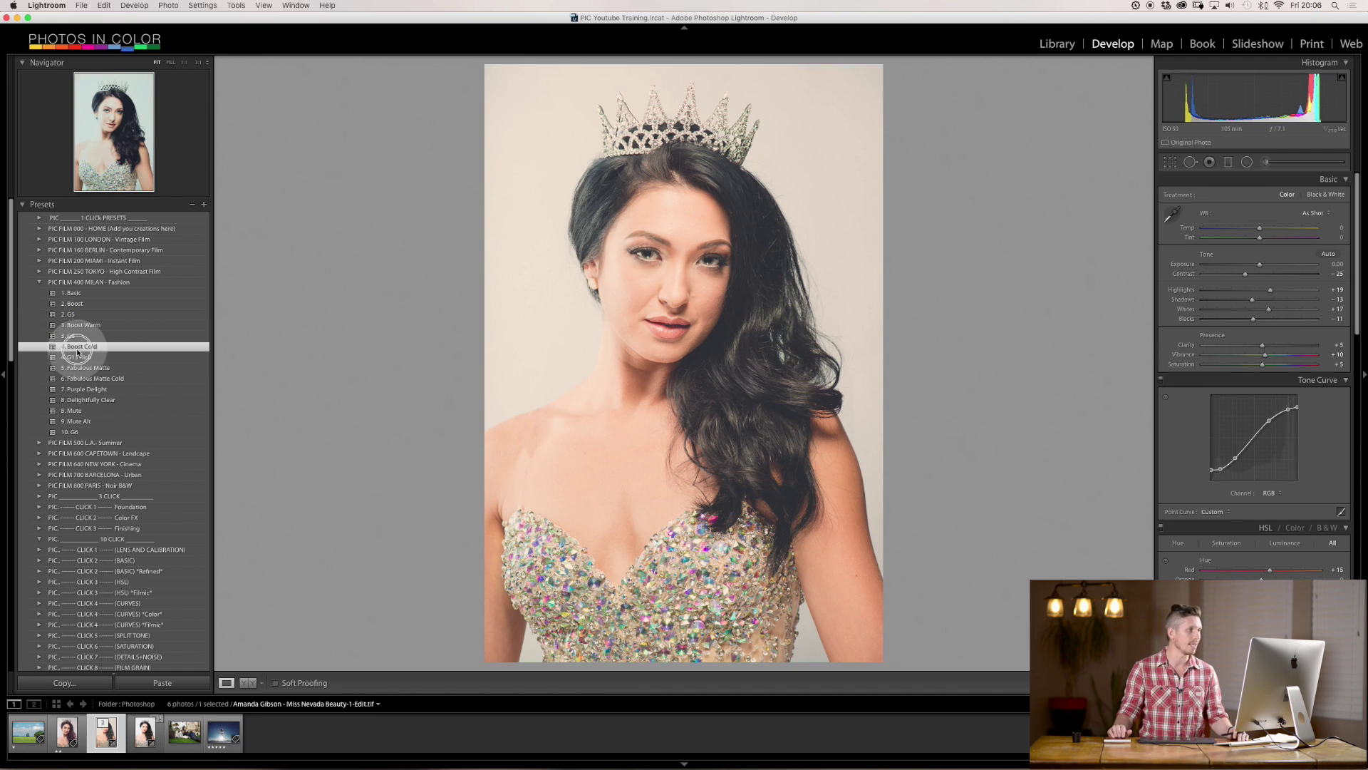
pyautogui.click(79, 367)
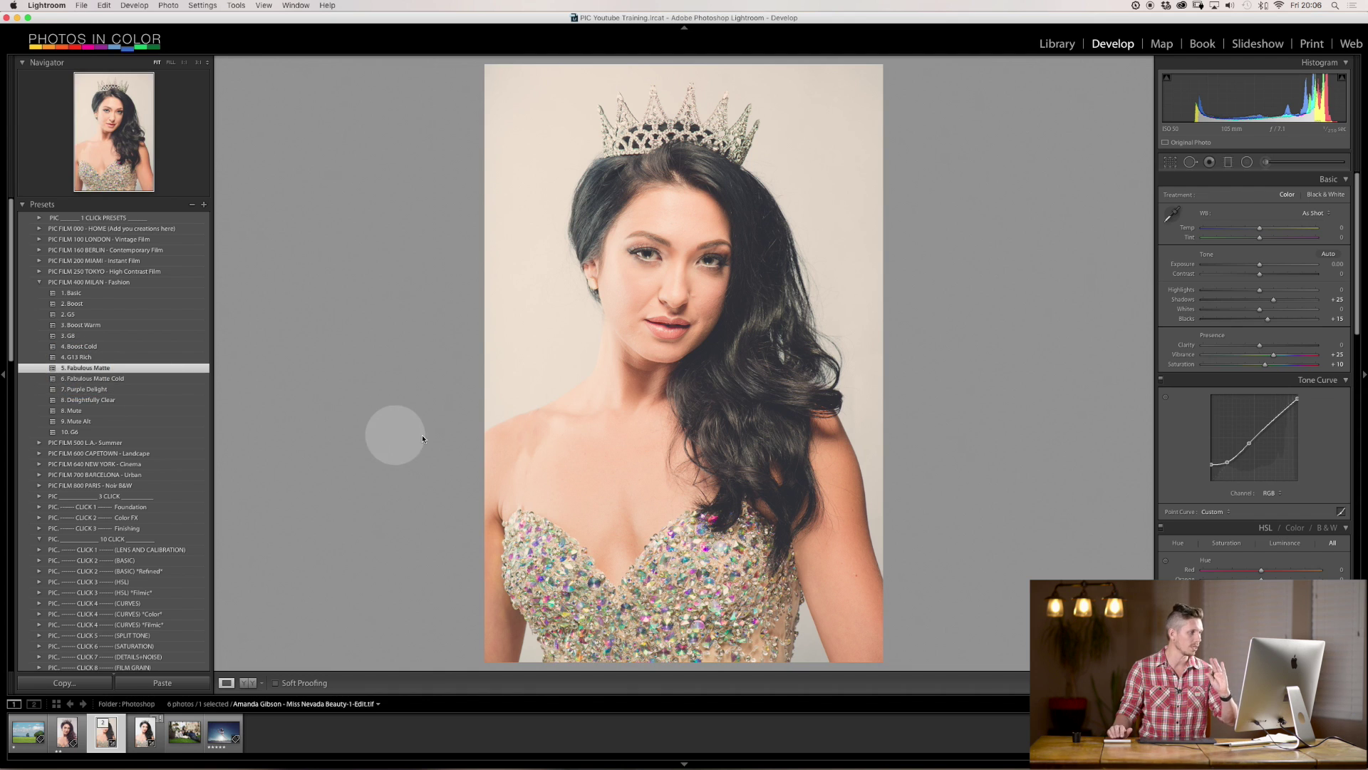
pyautogui.hotkey('ctrl', 'Left')
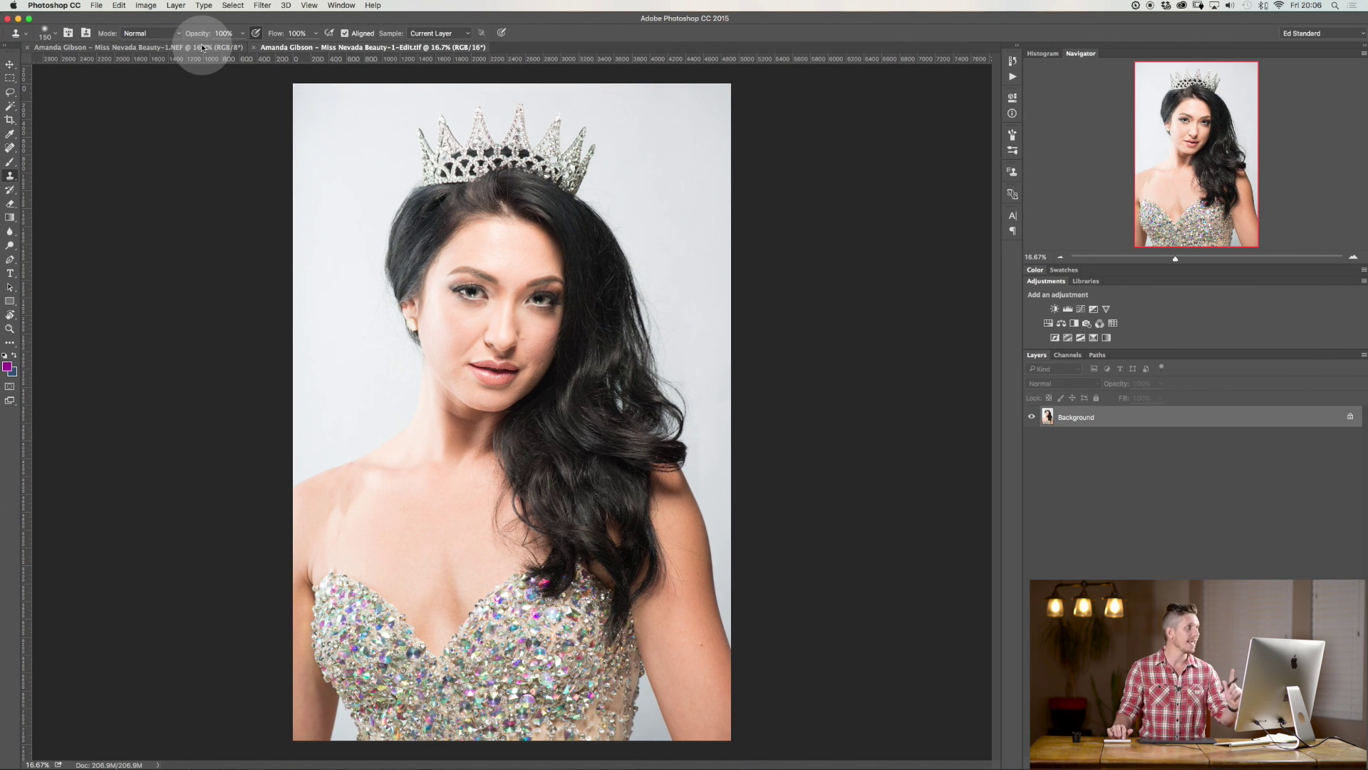
# Step: Bring the 8-bit NEF portrait document to the front and close it
pyautogui.click(201, 47)
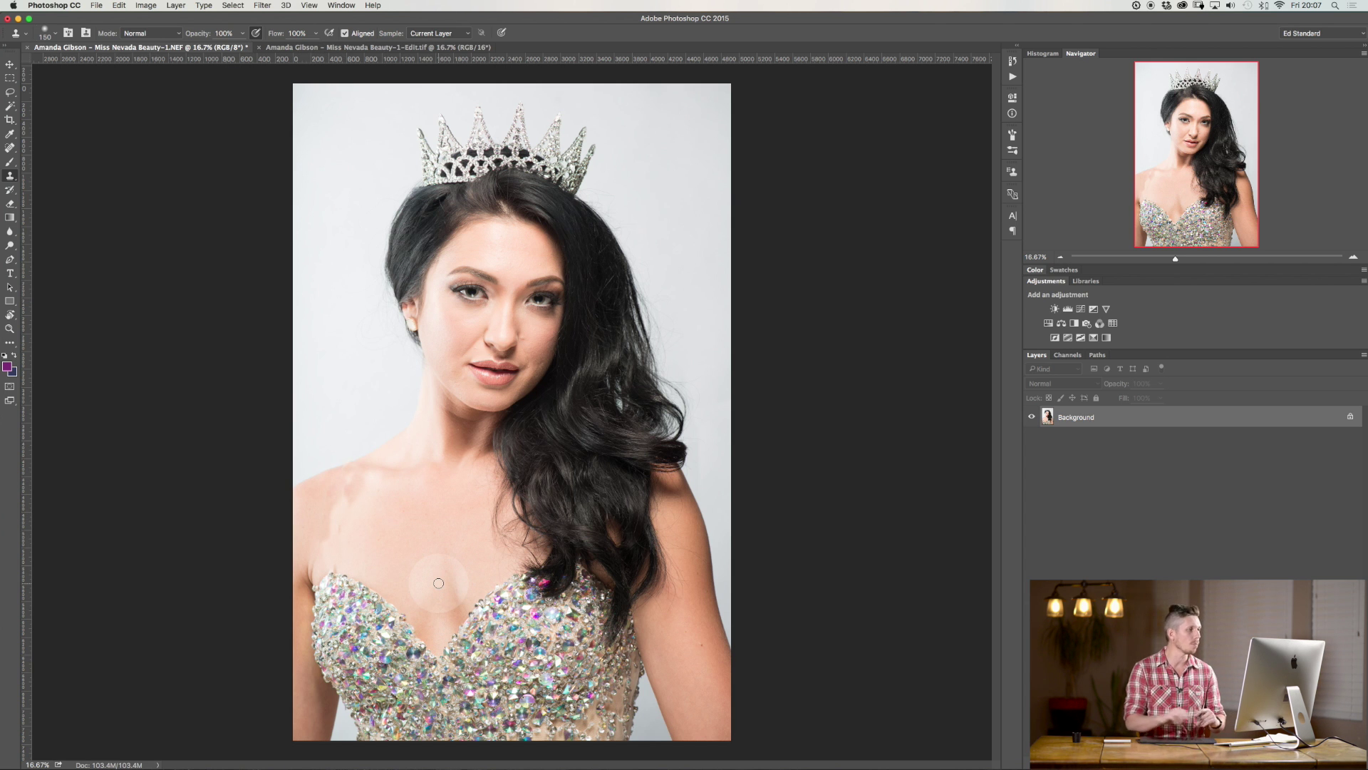
pyautogui.hotkey('ctrl', 'Right')
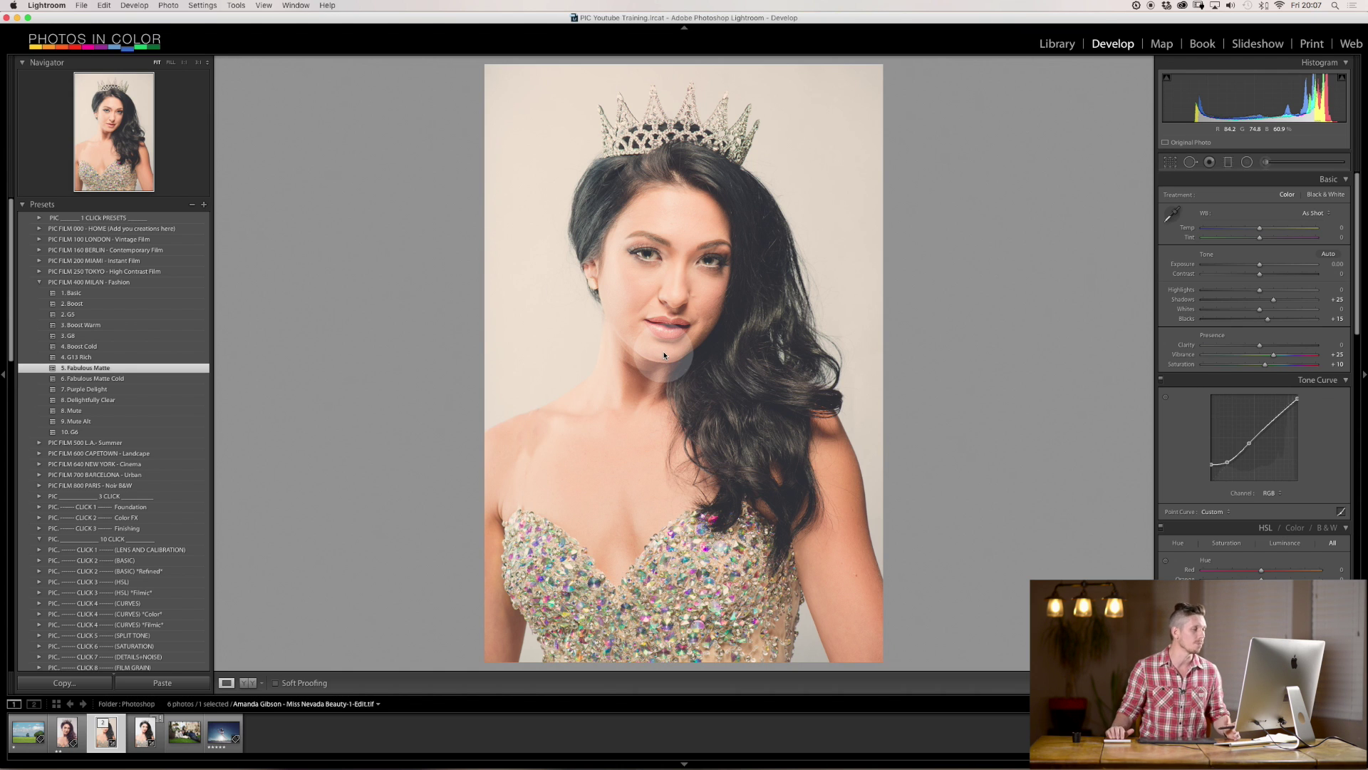
pyautogui.hotkey('ctrl', 'Left')
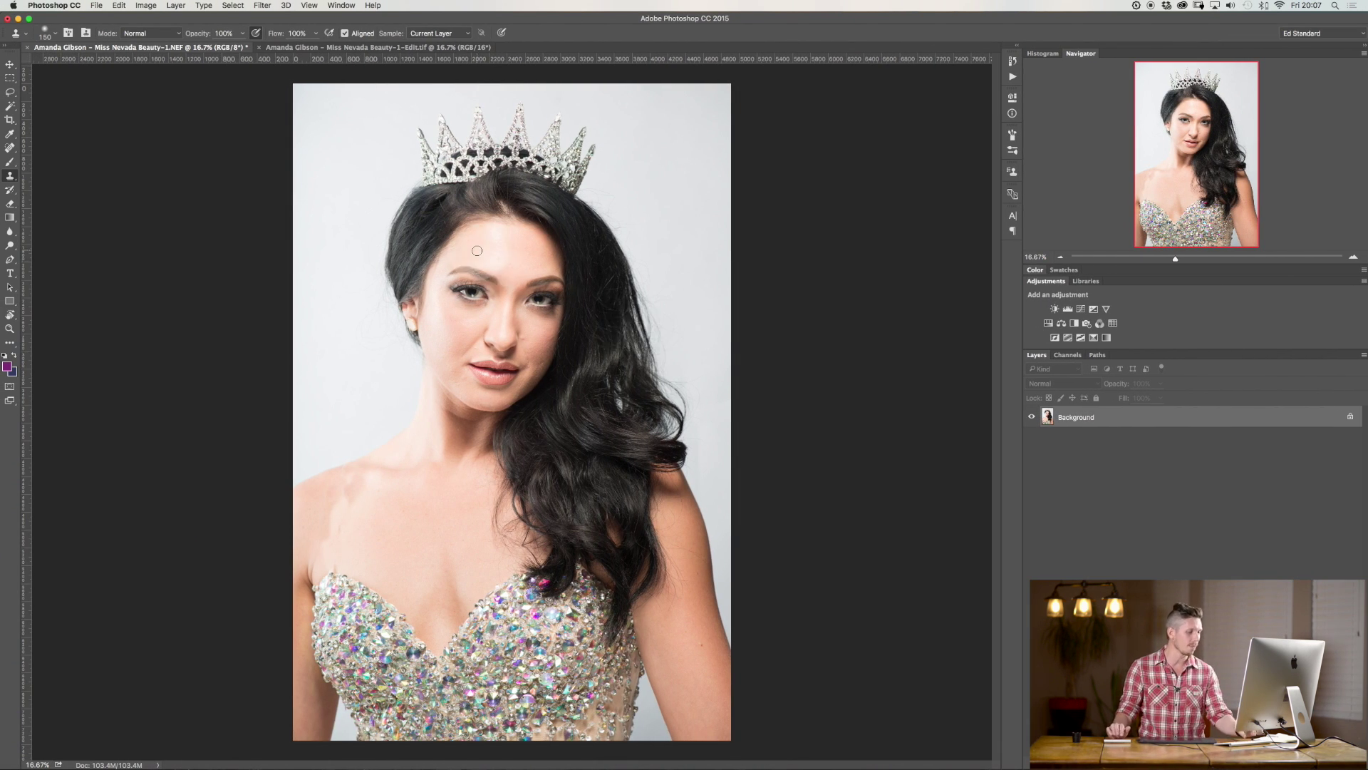
pyautogui.press('super+w')
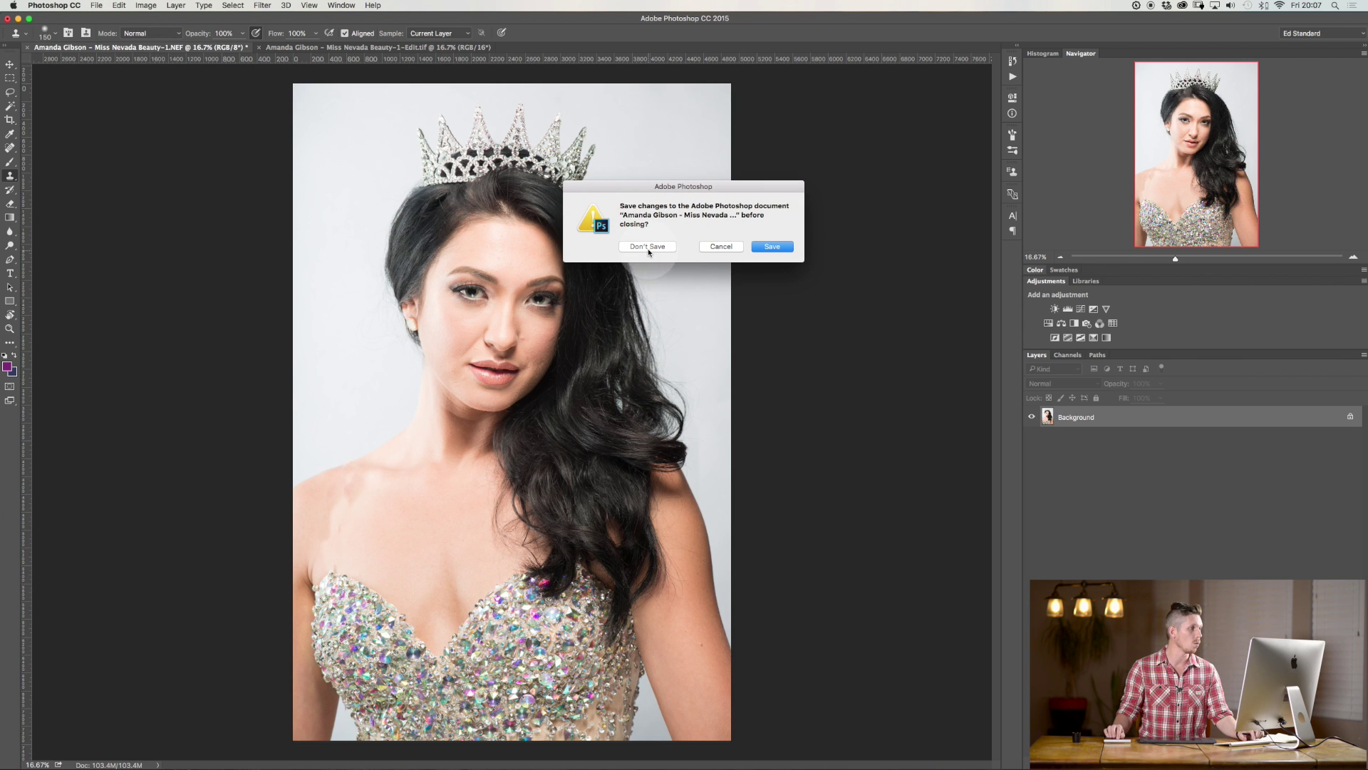
# Step: Discard the NEF document's changes and close the edited TIFF, leaving no documents open
pyautogui.click(648, 248)
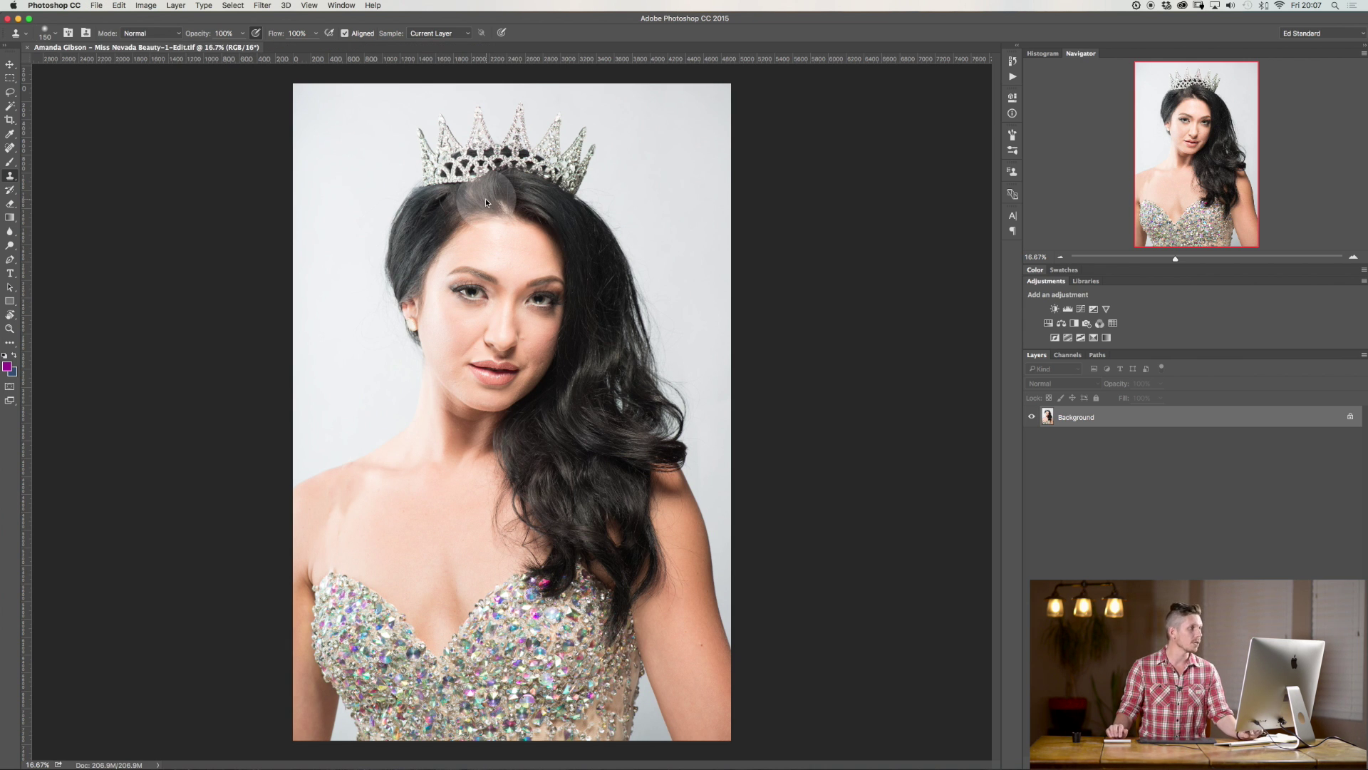
pyautogui.press('super+w')
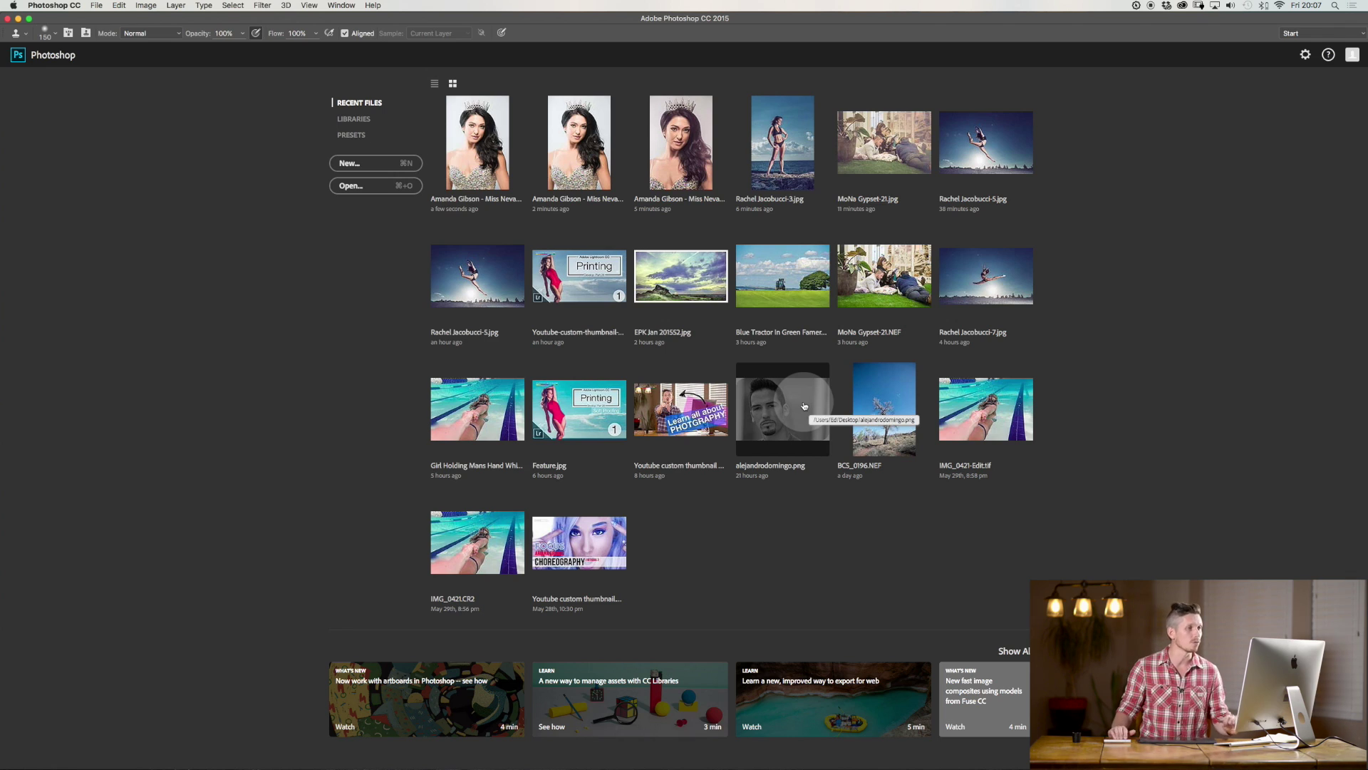
pyautogui.press('super+Tab')
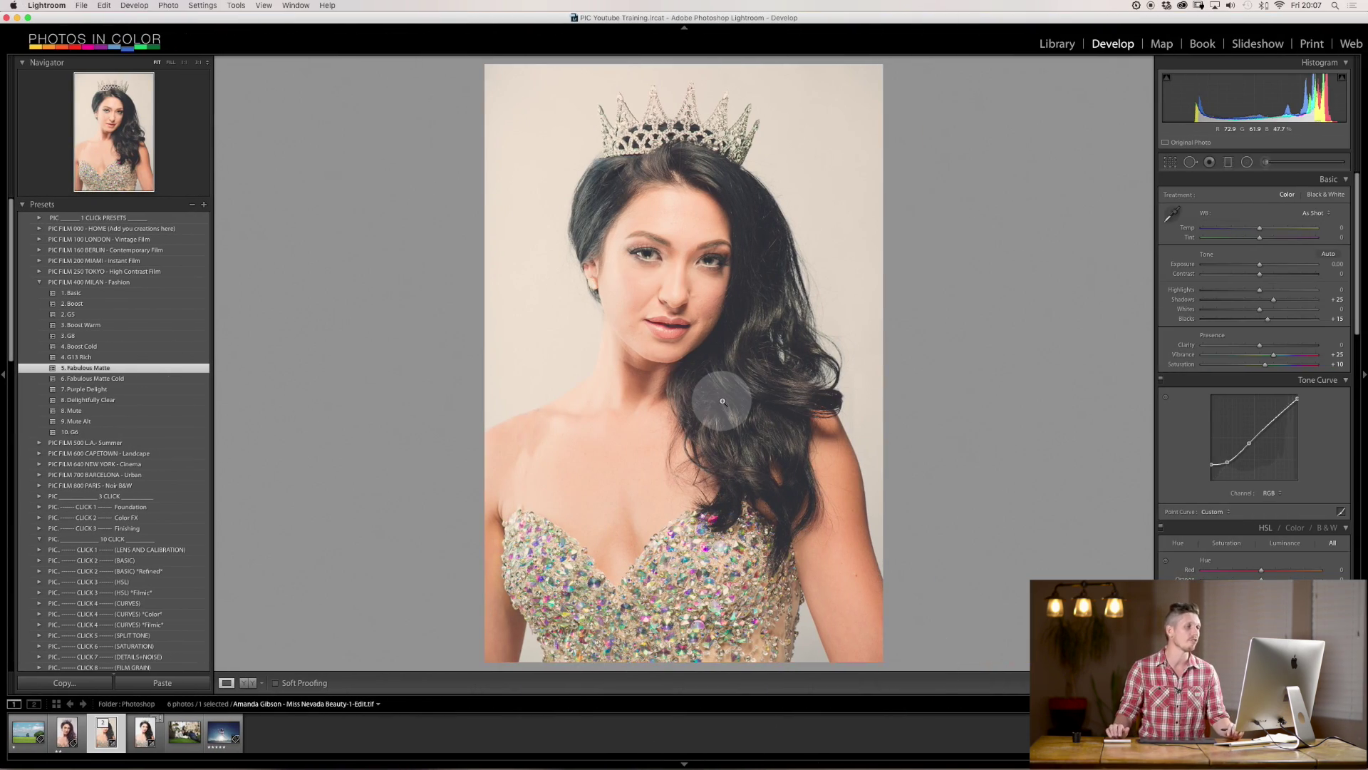
pyautogui.press('super+Tab')
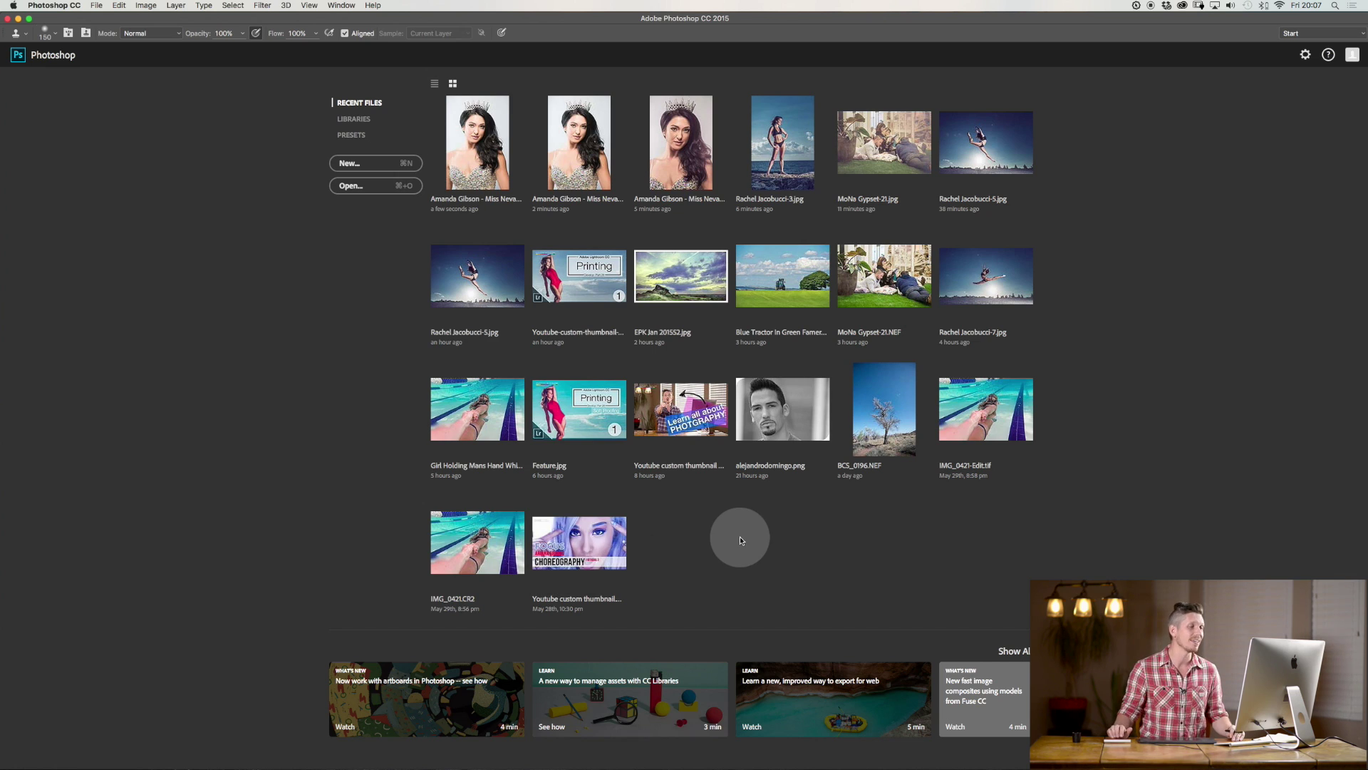
pyautogui.press('super+Tab')
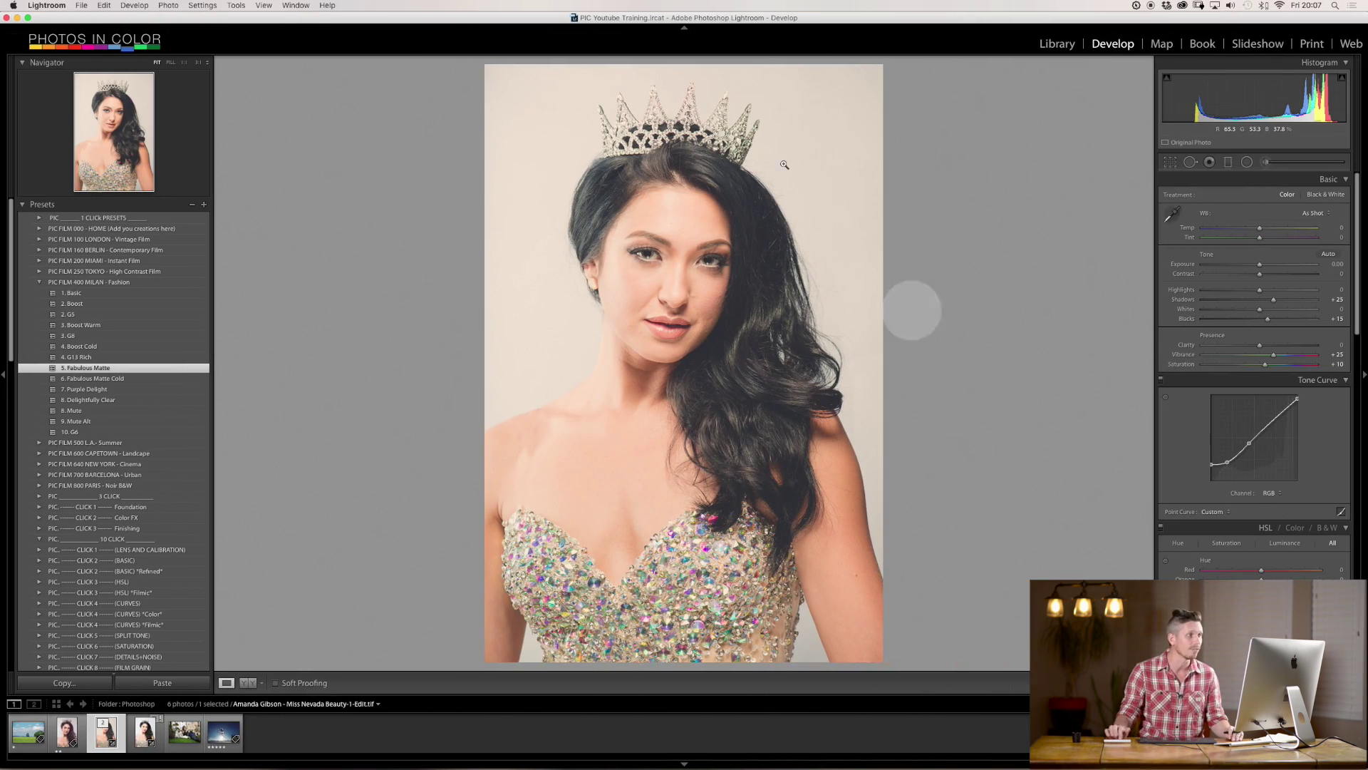
pyautogui.press('super+Tab')
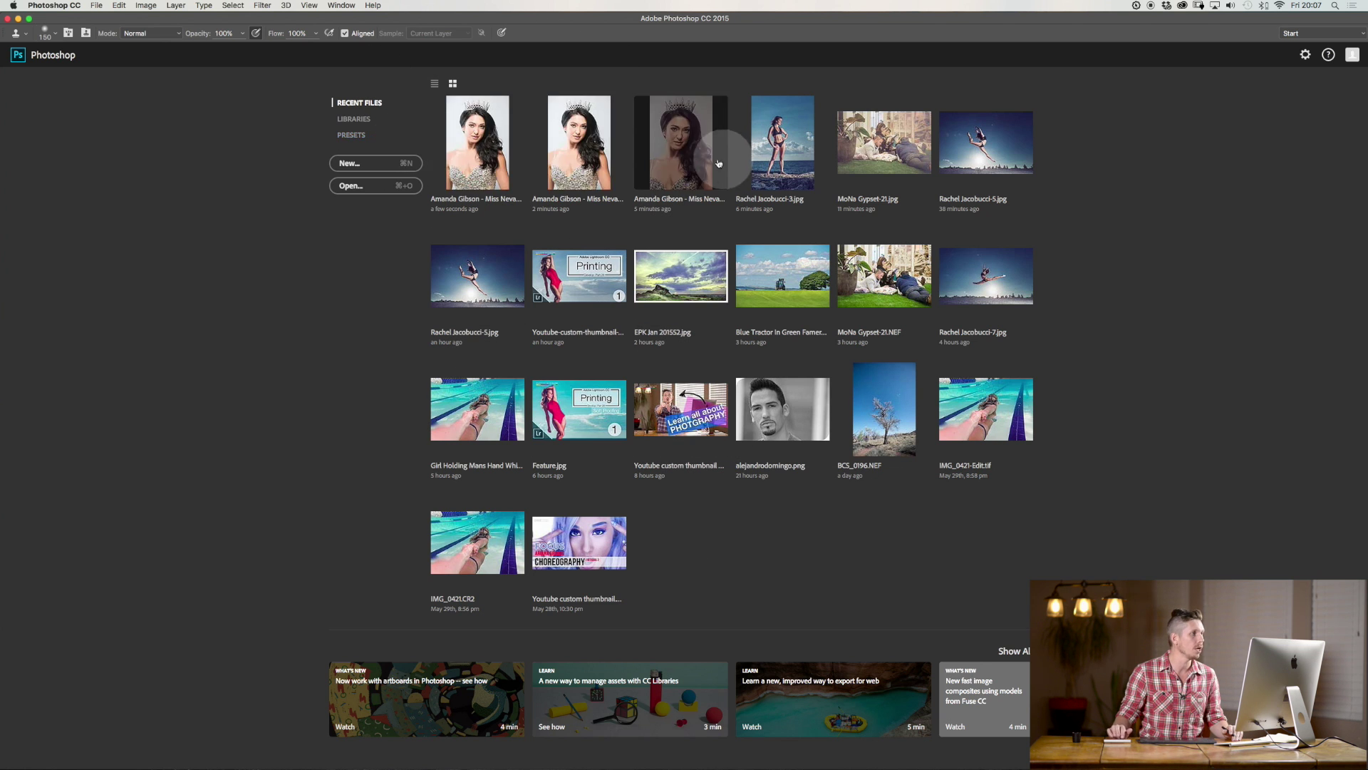
# Step: Open the matte-toned -Edit-2.jpg portrait from Recent Files, then view all desktops
pyautogui.click(689, 154)
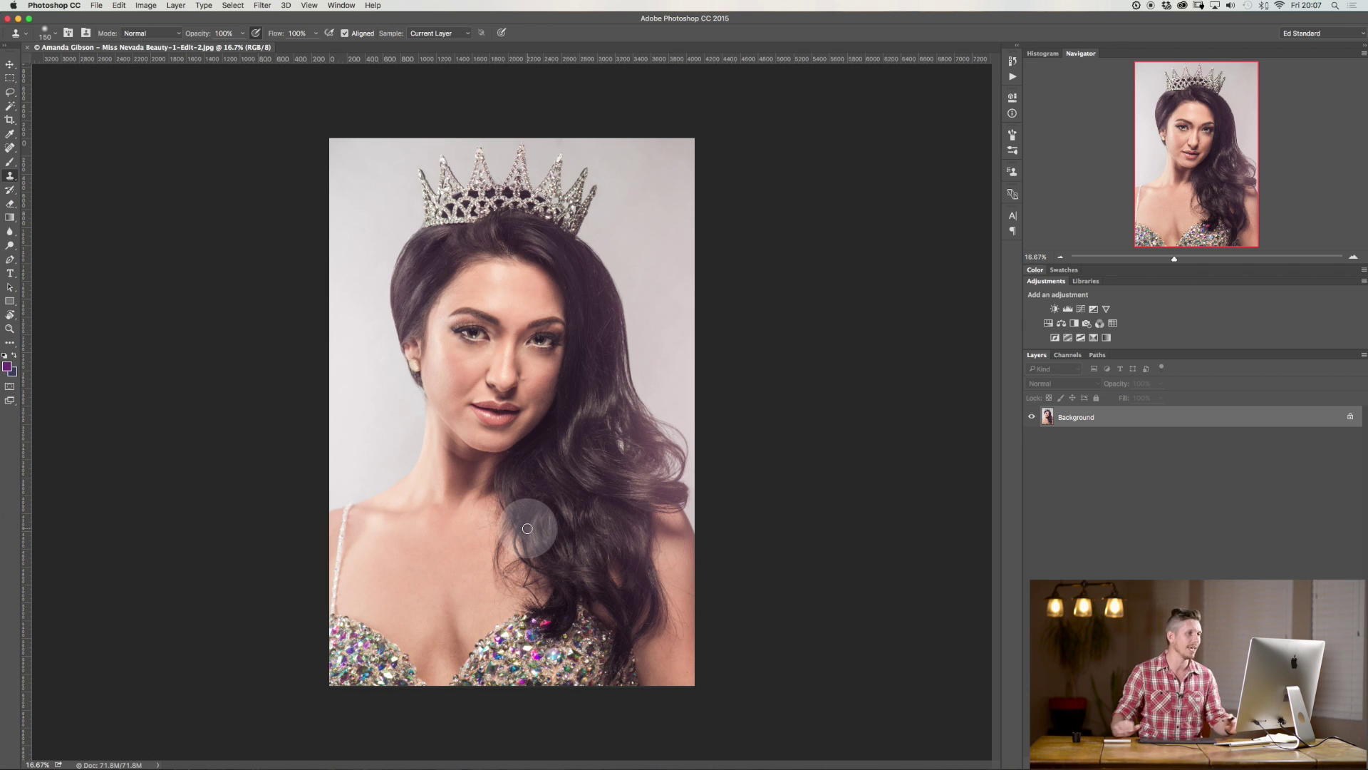
pyautogui.hotkey('ctrl', 'Right')
pyautogui.hotkey('ctrl', 'Up')
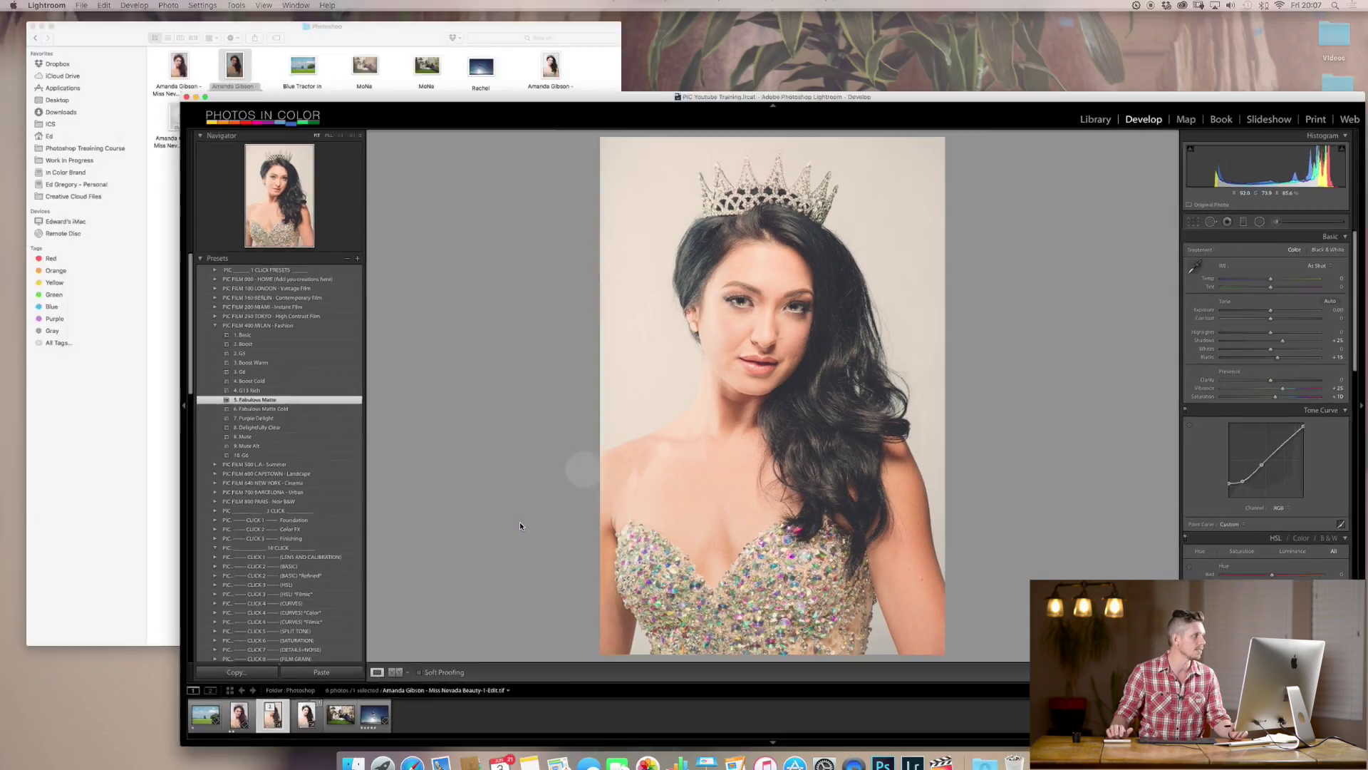
# Step: Drag the dancer photo from Finder into the portrait JPEG and commit the placement
pyautogui.click(216, 224)
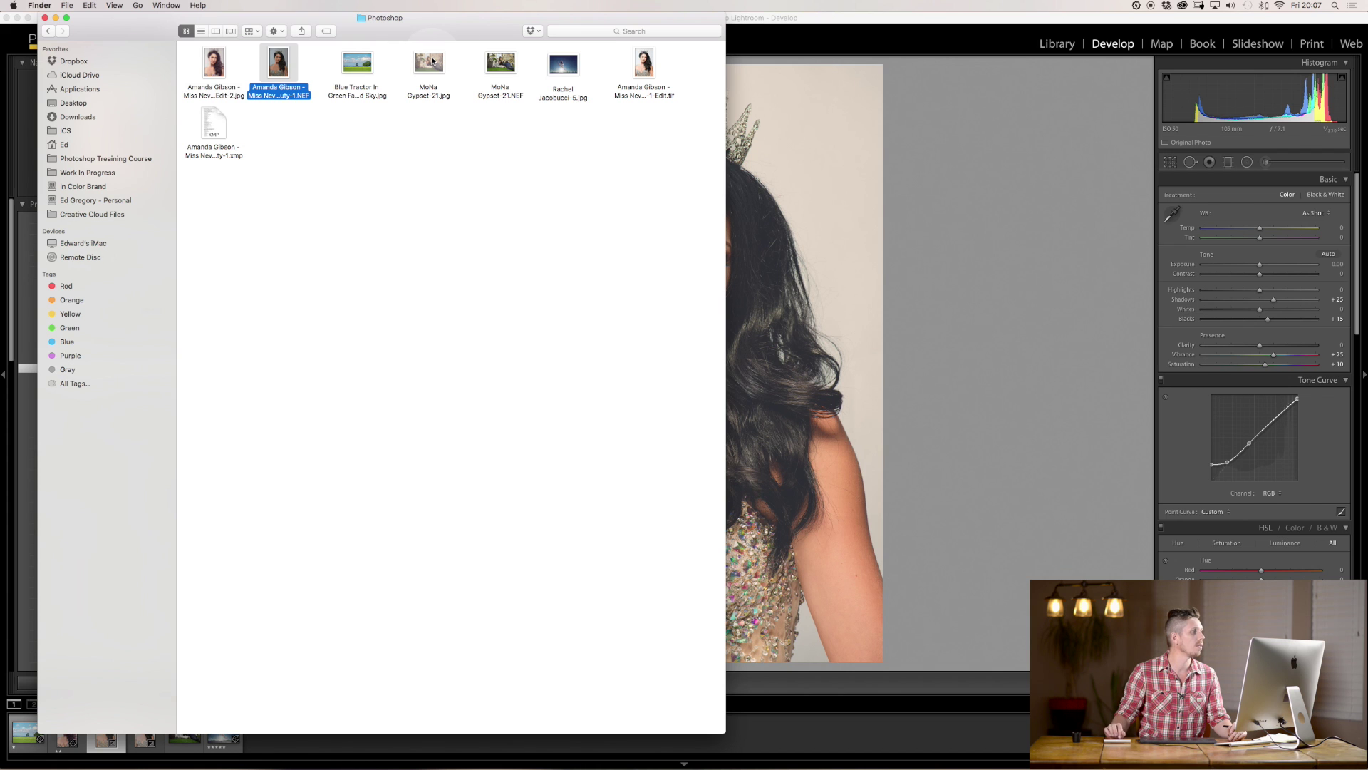
pyautogui.moveTo(577, 69); pyautogui.dragTo(530, 334)
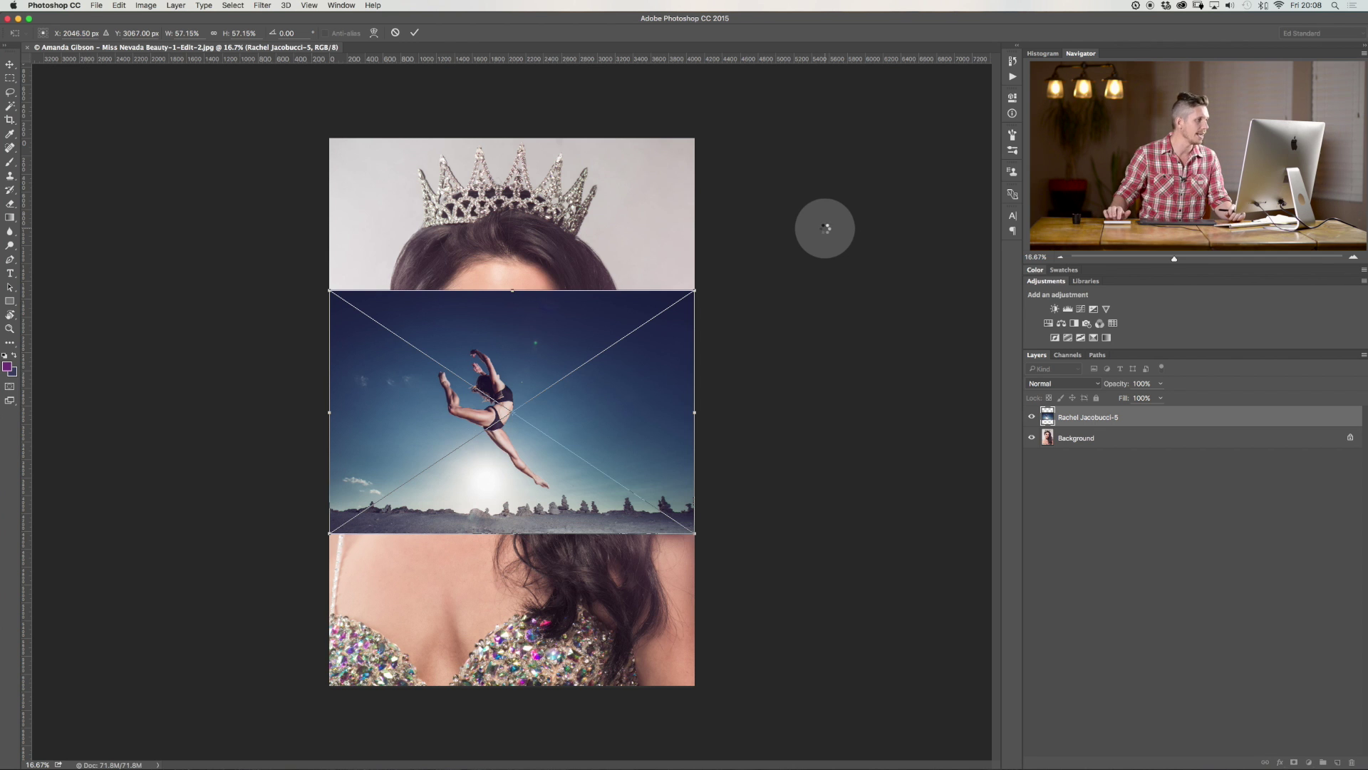
pyautogui.press('Return')
# Step: Select the Clone Stamp tool, then bring the Finder folder window forward via Mission Control
pyautogui.press('s')
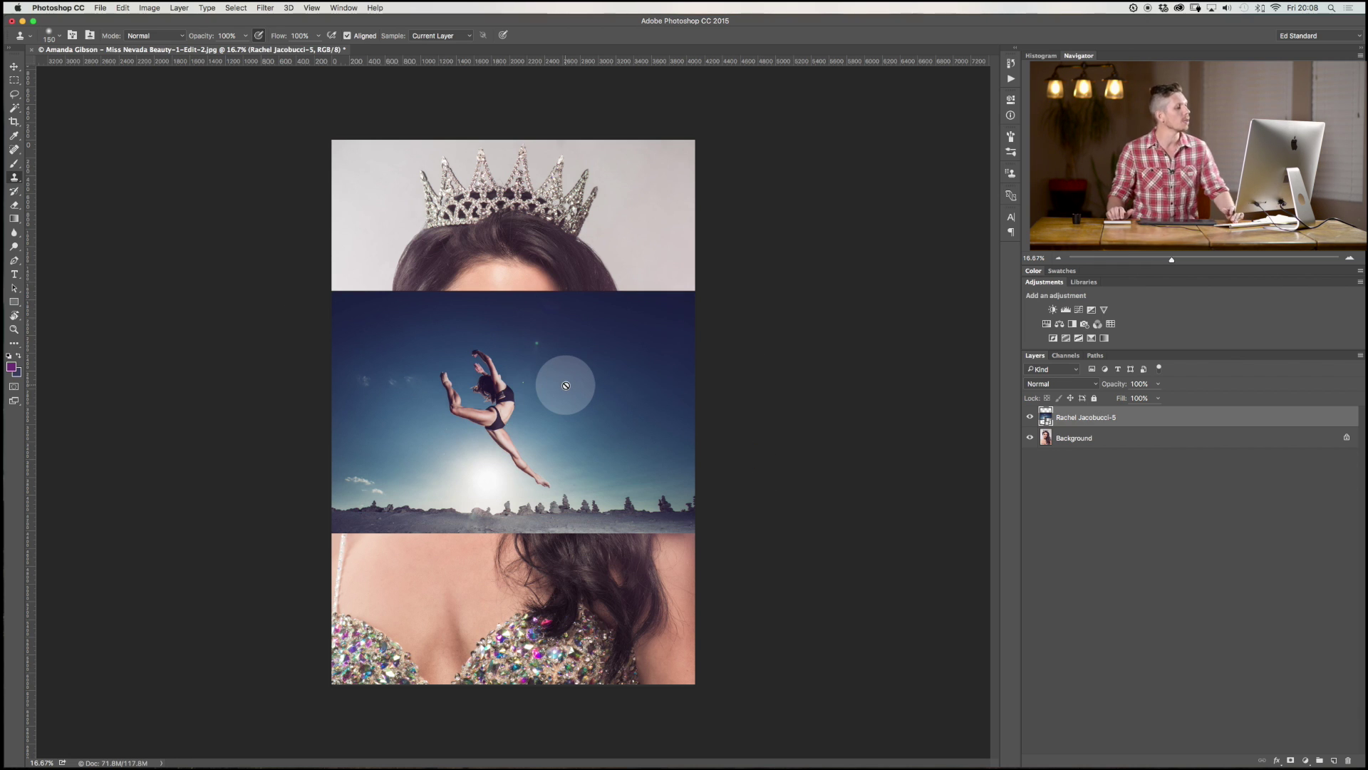
pyautogui.hotkey('ctrl', 'Right')
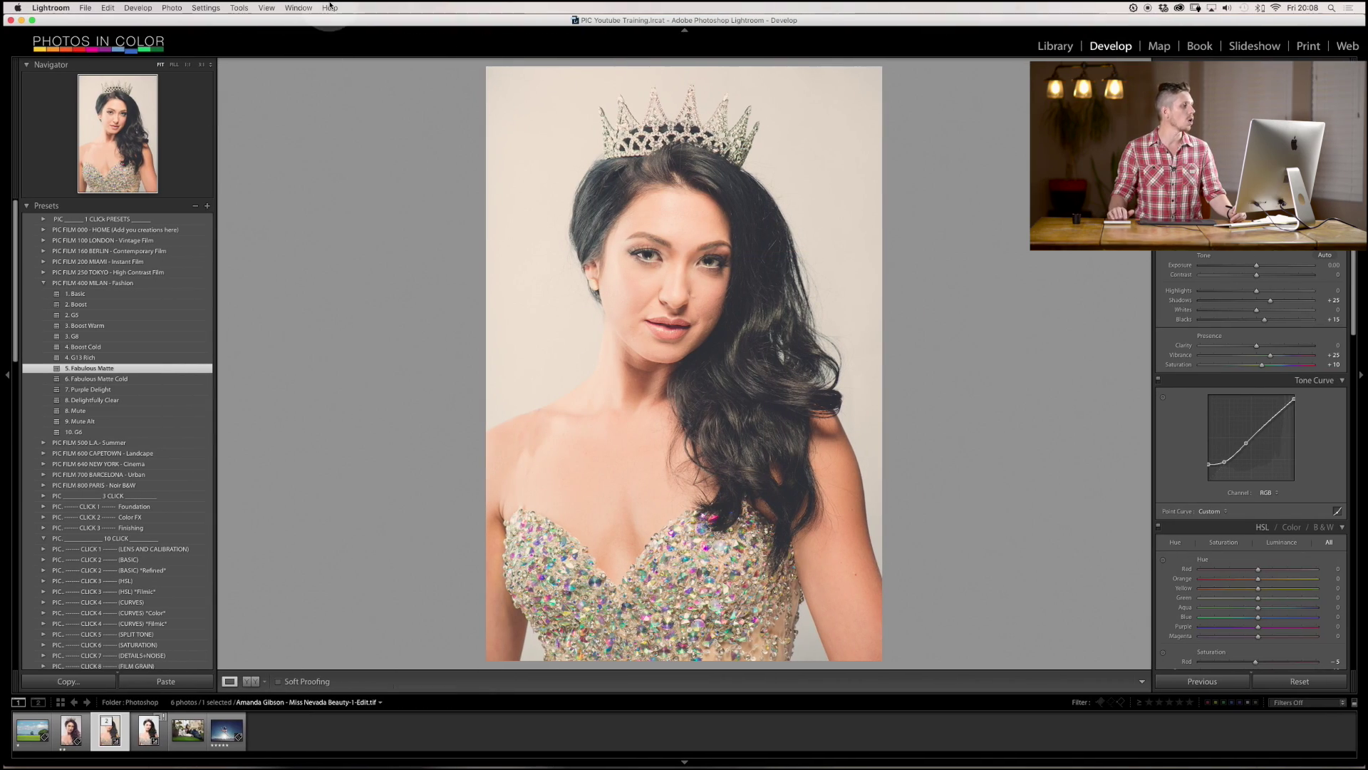
pyautogui.hotkey('ctrl', 'Up')
pyautogui.click(261, 200)
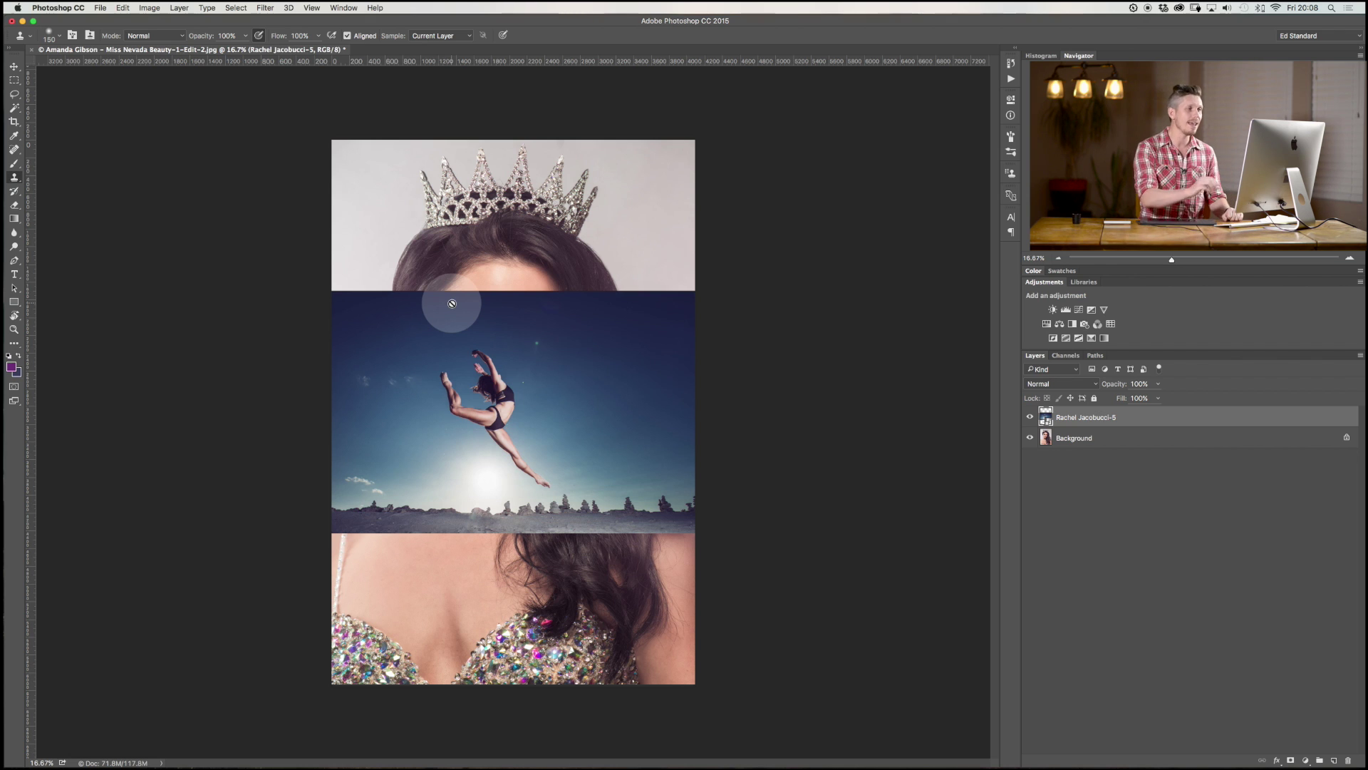
# Step: Try cloning onto the dancer layer with Clone Stamp and dismiss the clone source warning
pyautogui.rightClick(452, 304)
pyautogui.click(768, 299)
pyautogui.click(614, 445)
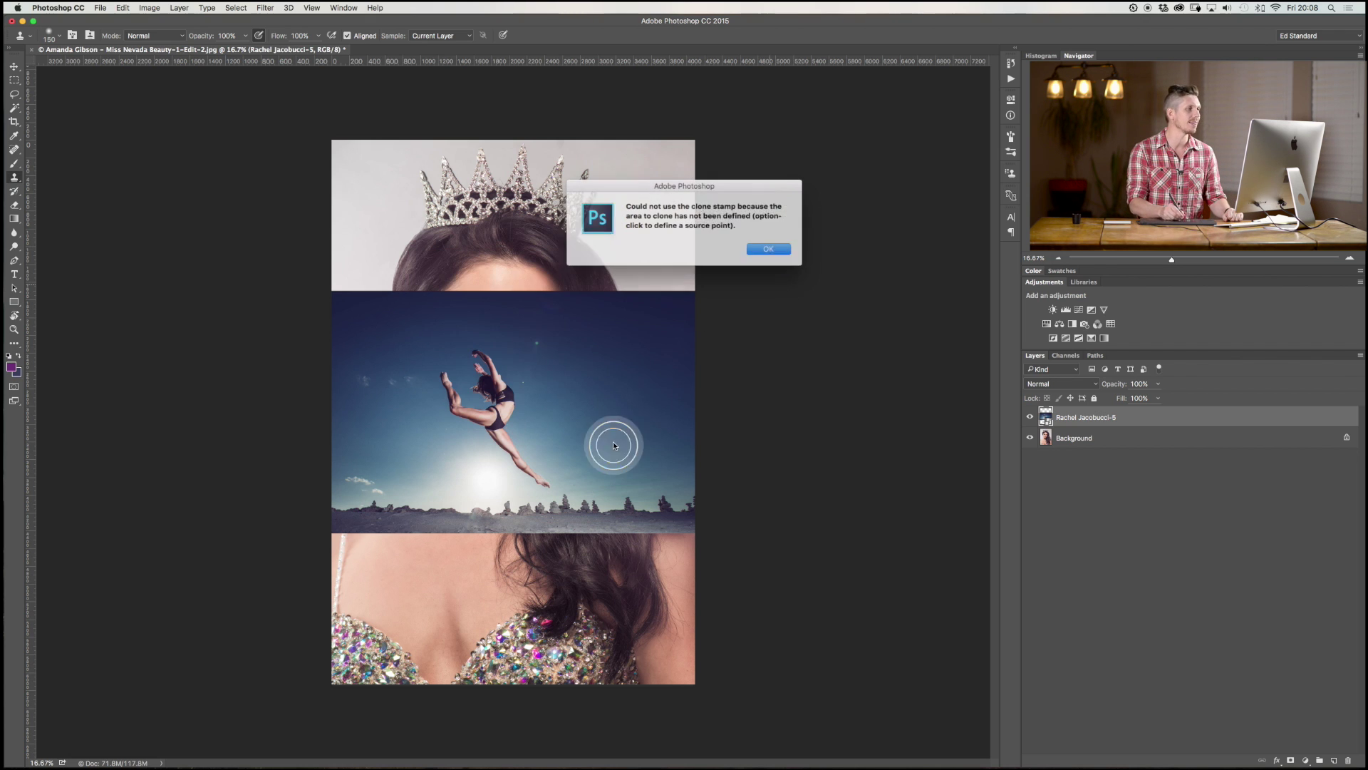
pyautogui.click(762, 248)
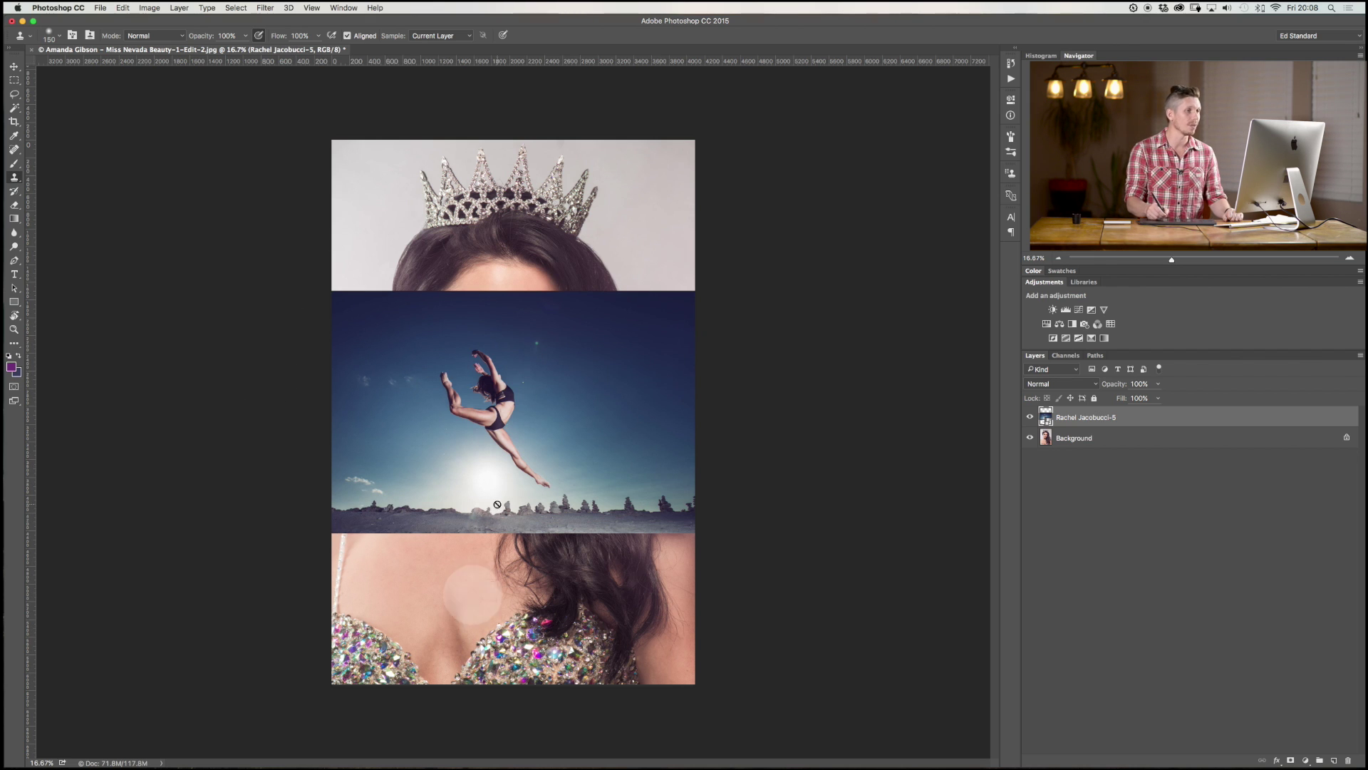
pyautogui.click(1059, 416)
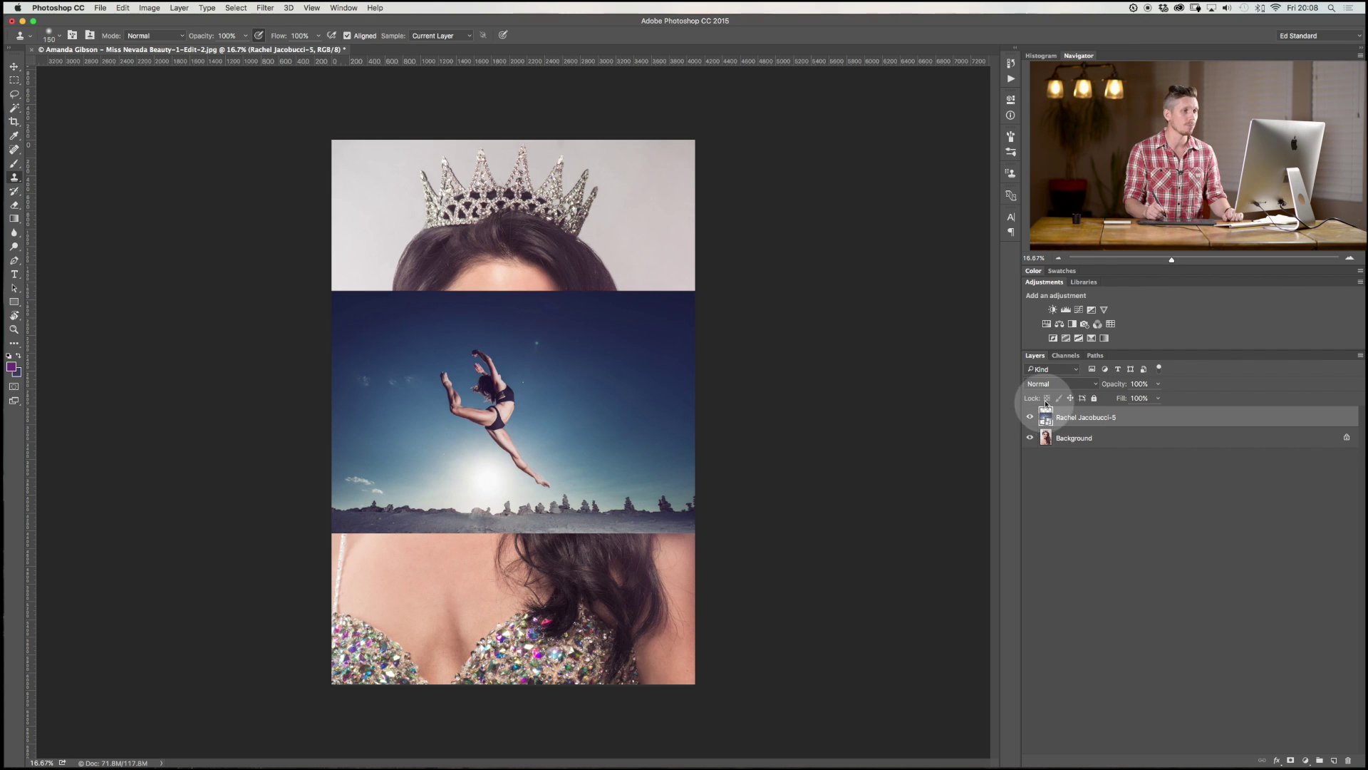
pyautogui.rightClick(1051, 423)
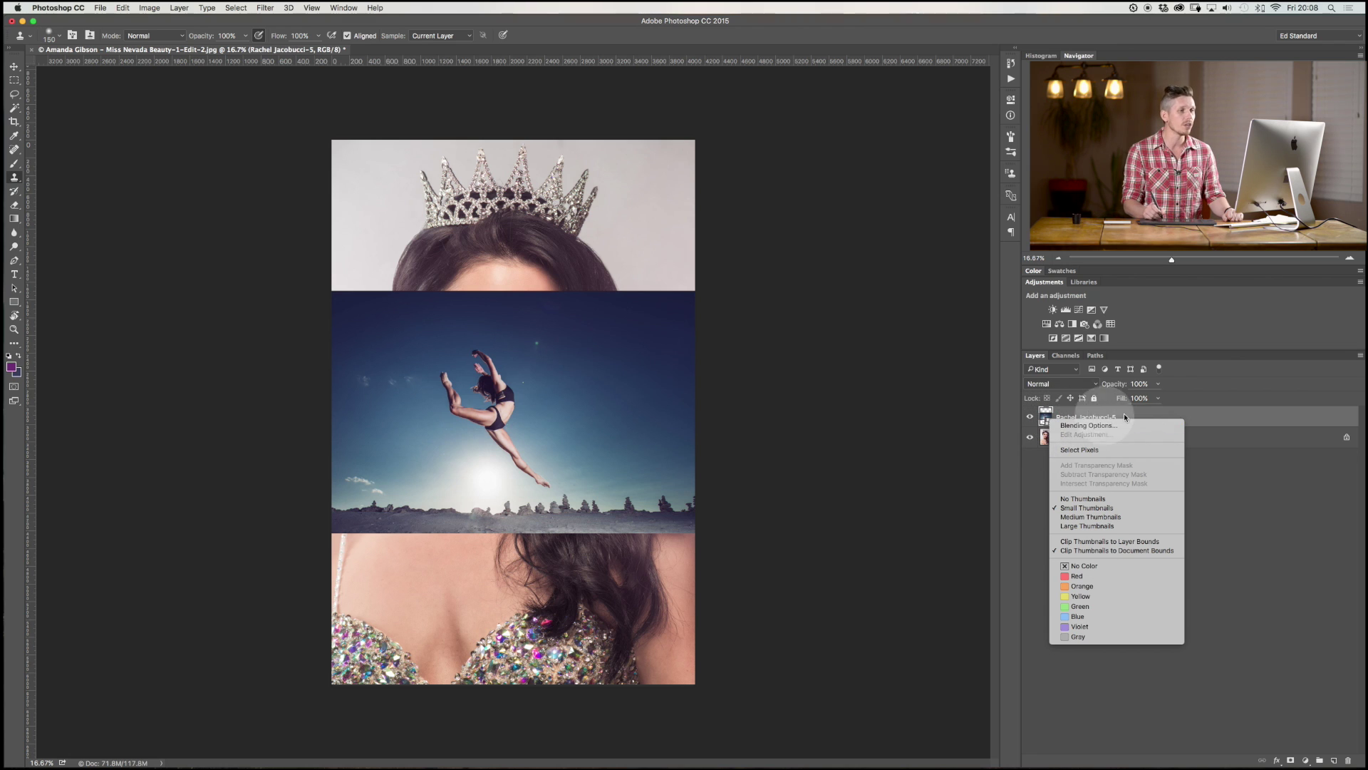
pyautogui.rightClick(1201, 414)
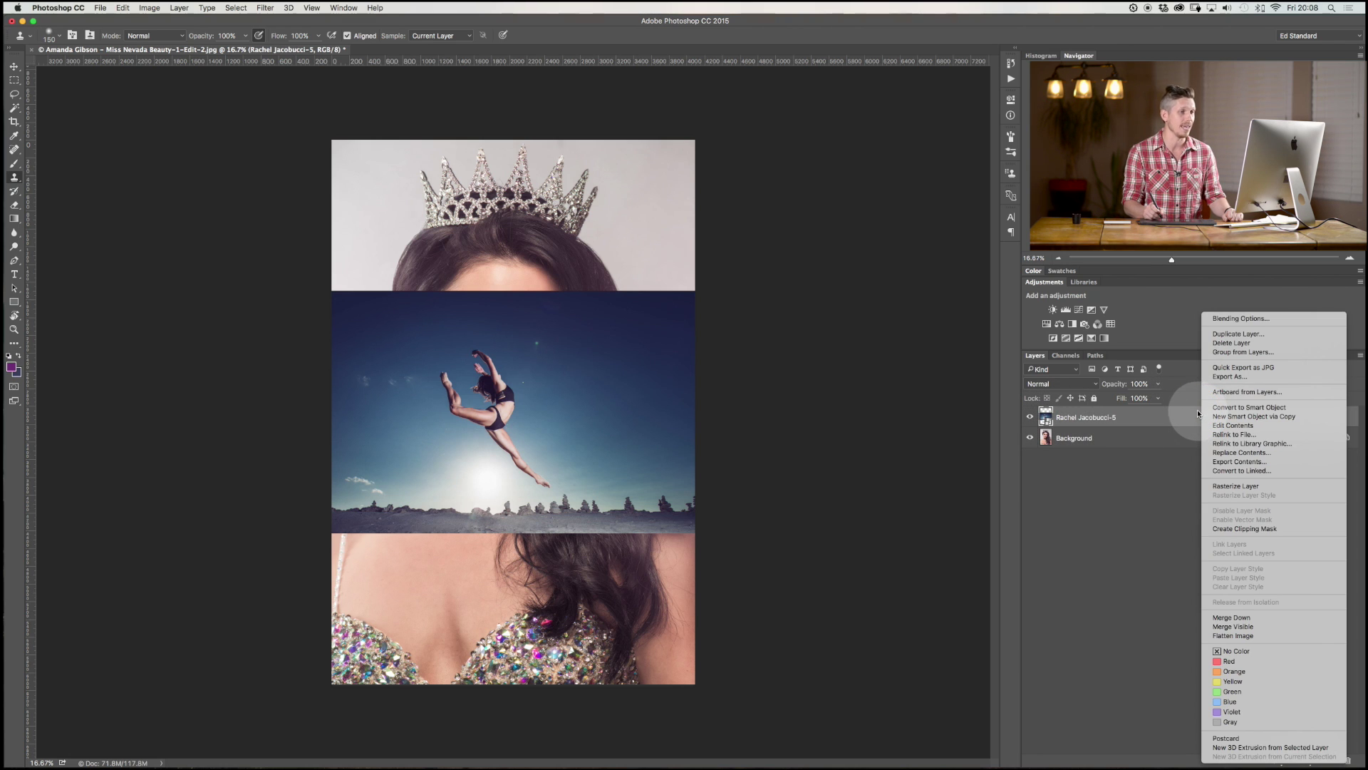
pyautogui.click(1255, 487)
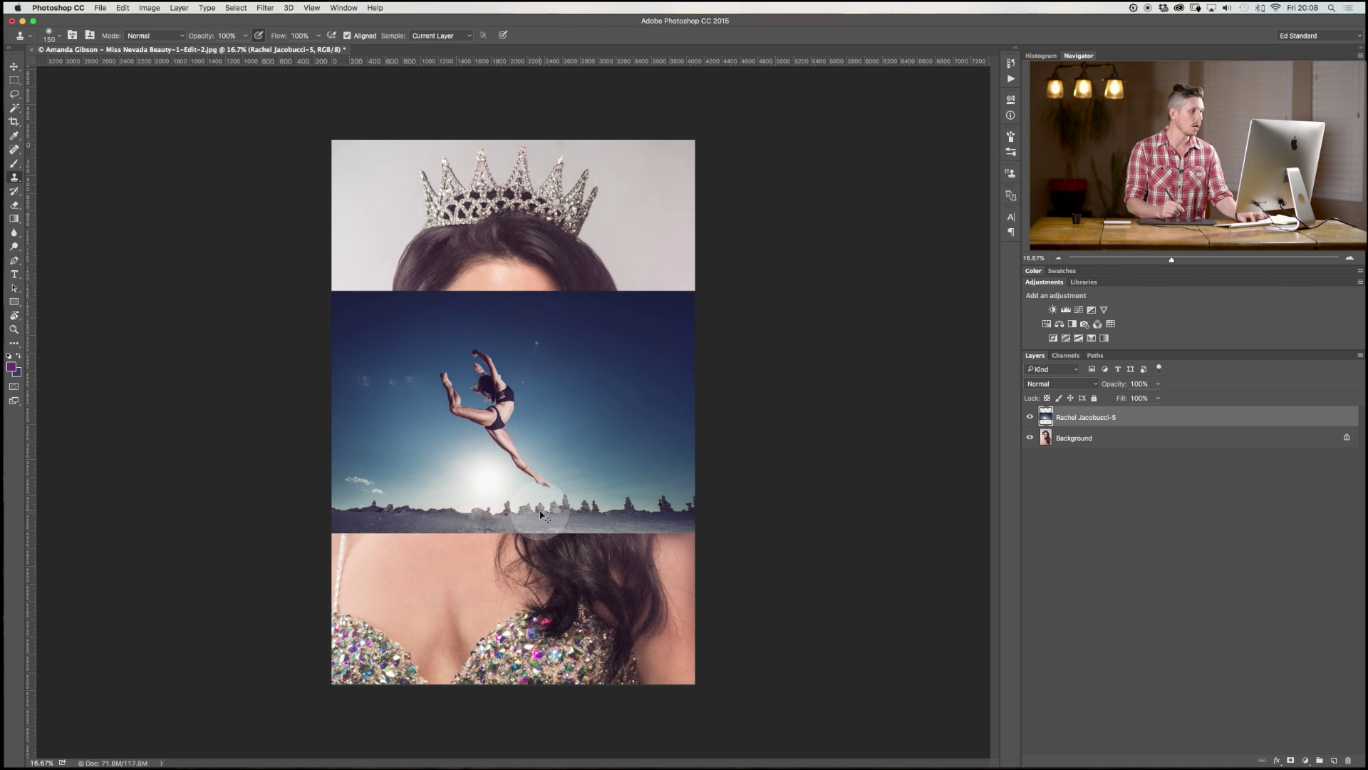
pyautogui.press('super+w')
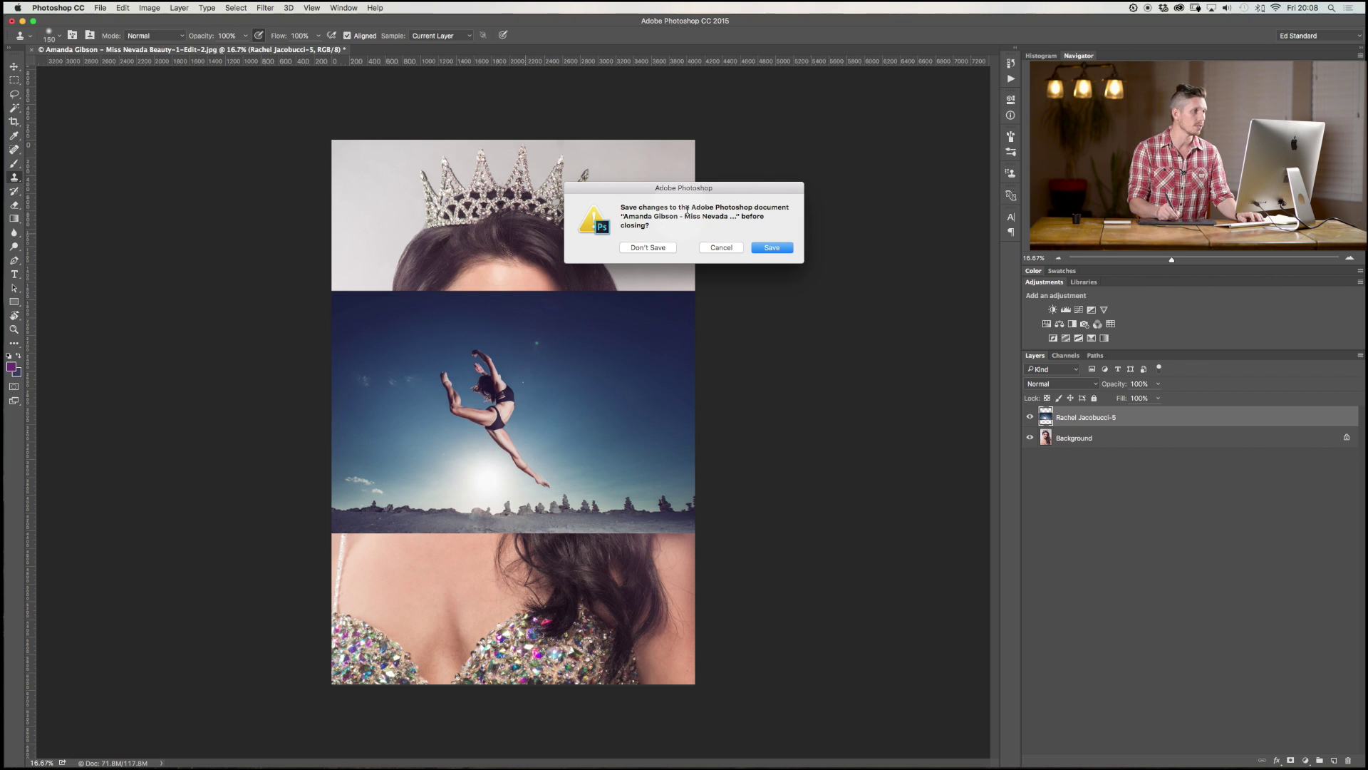
pyautogui.click(729, 247)
pyautogui.press('Delete')
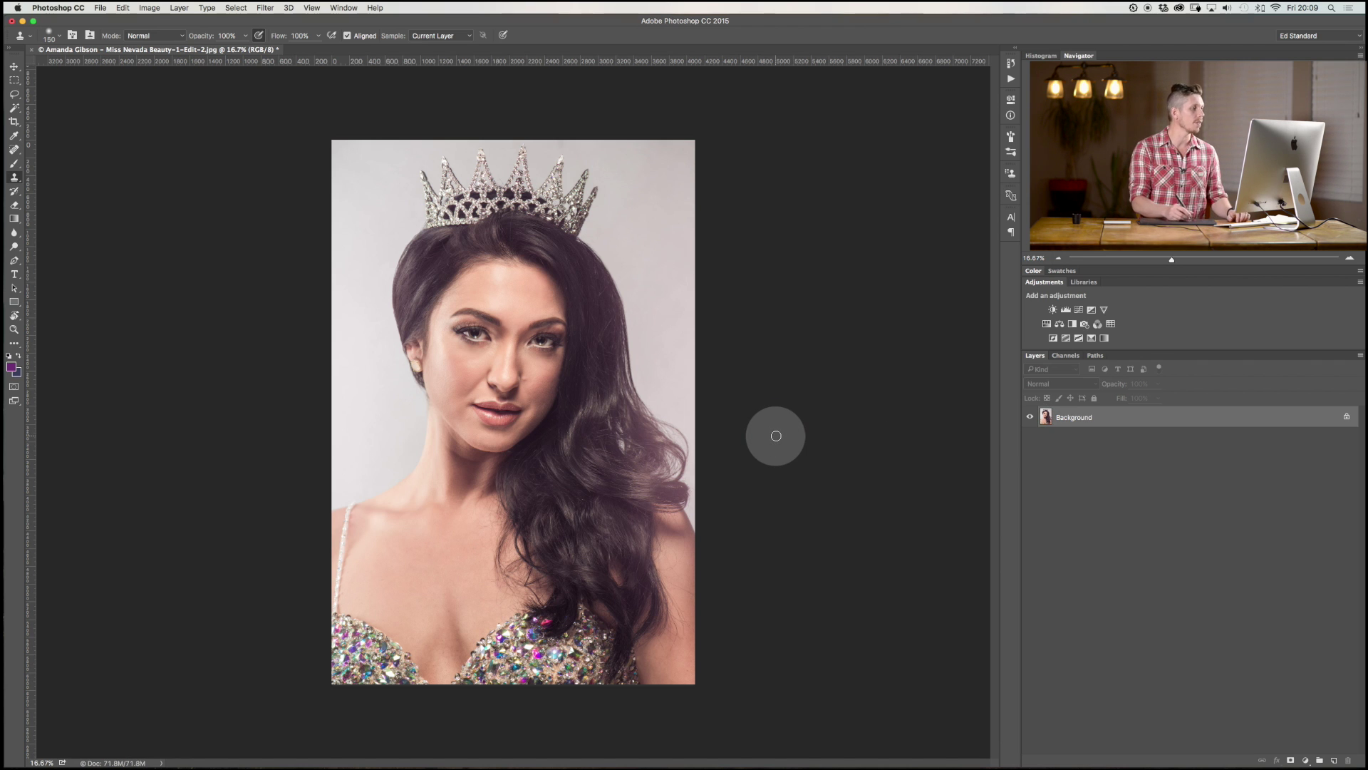
pyautogui.hotkey('ctrl', 'Right')
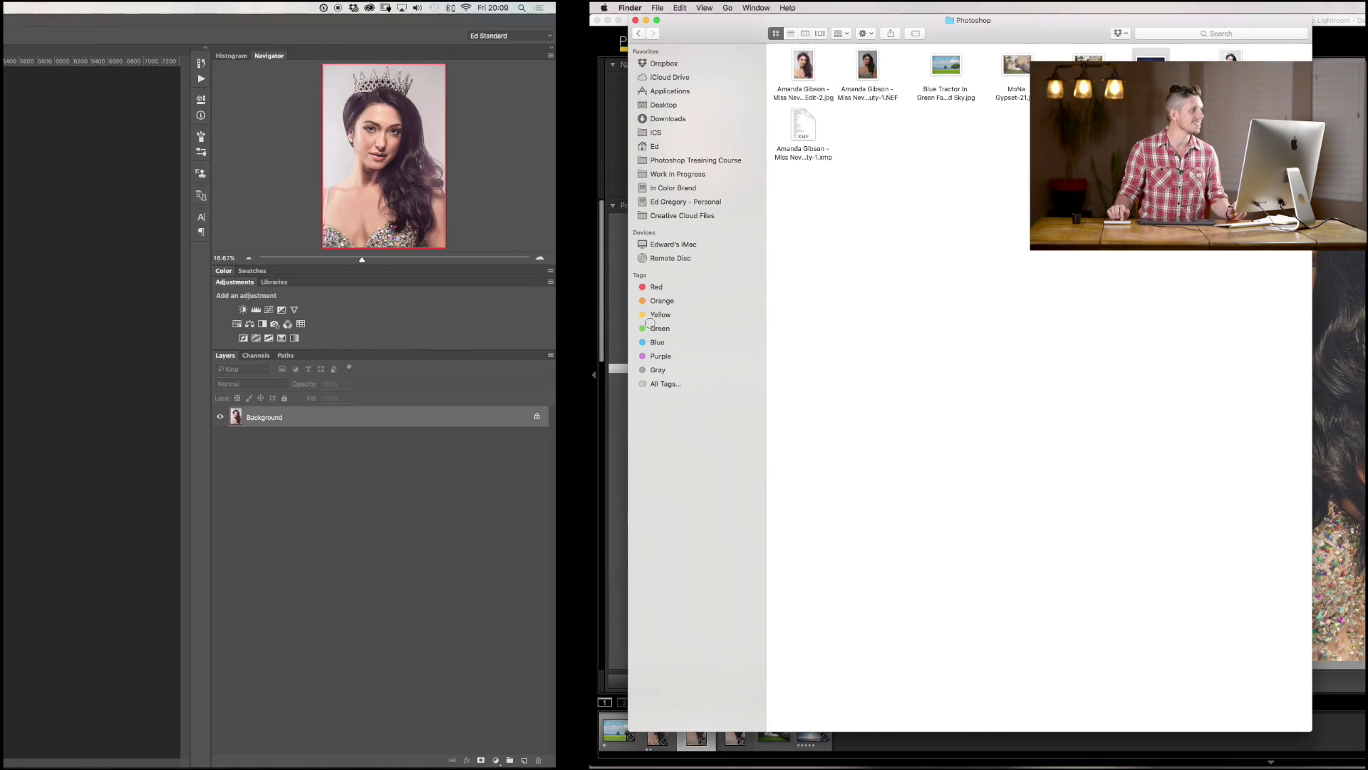
pyautogui.moveTo(573, 74); pyautogui.dragTo(322, 53)
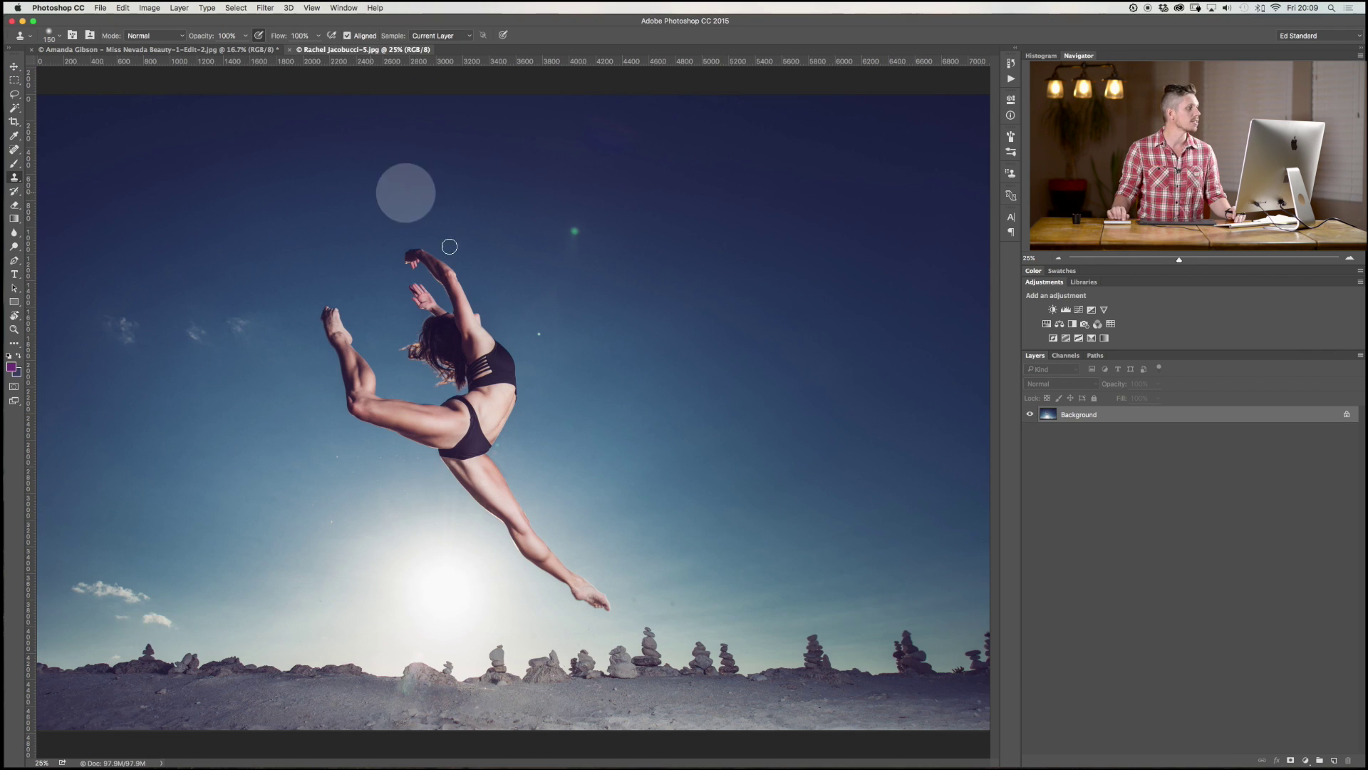
pyautogui.click(260, 50)
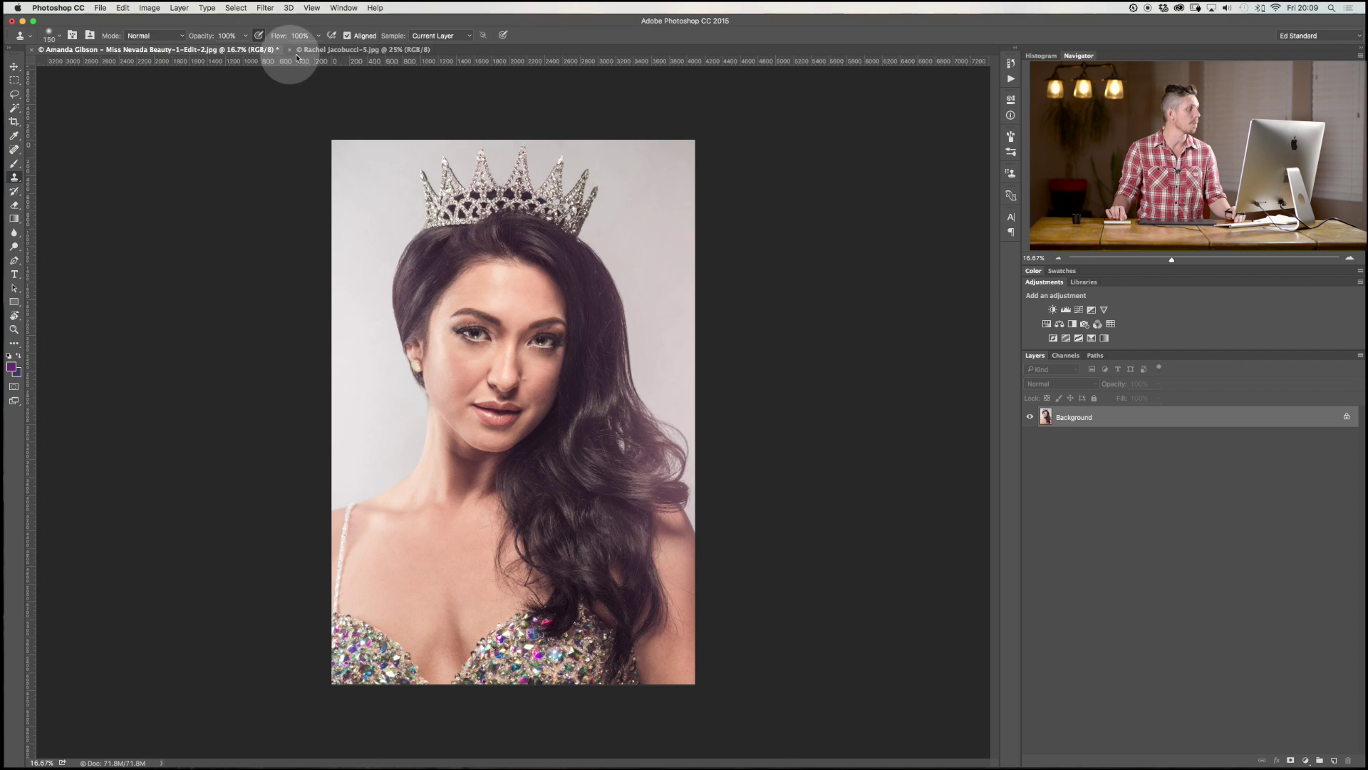
pyautogui.click(330, 51)
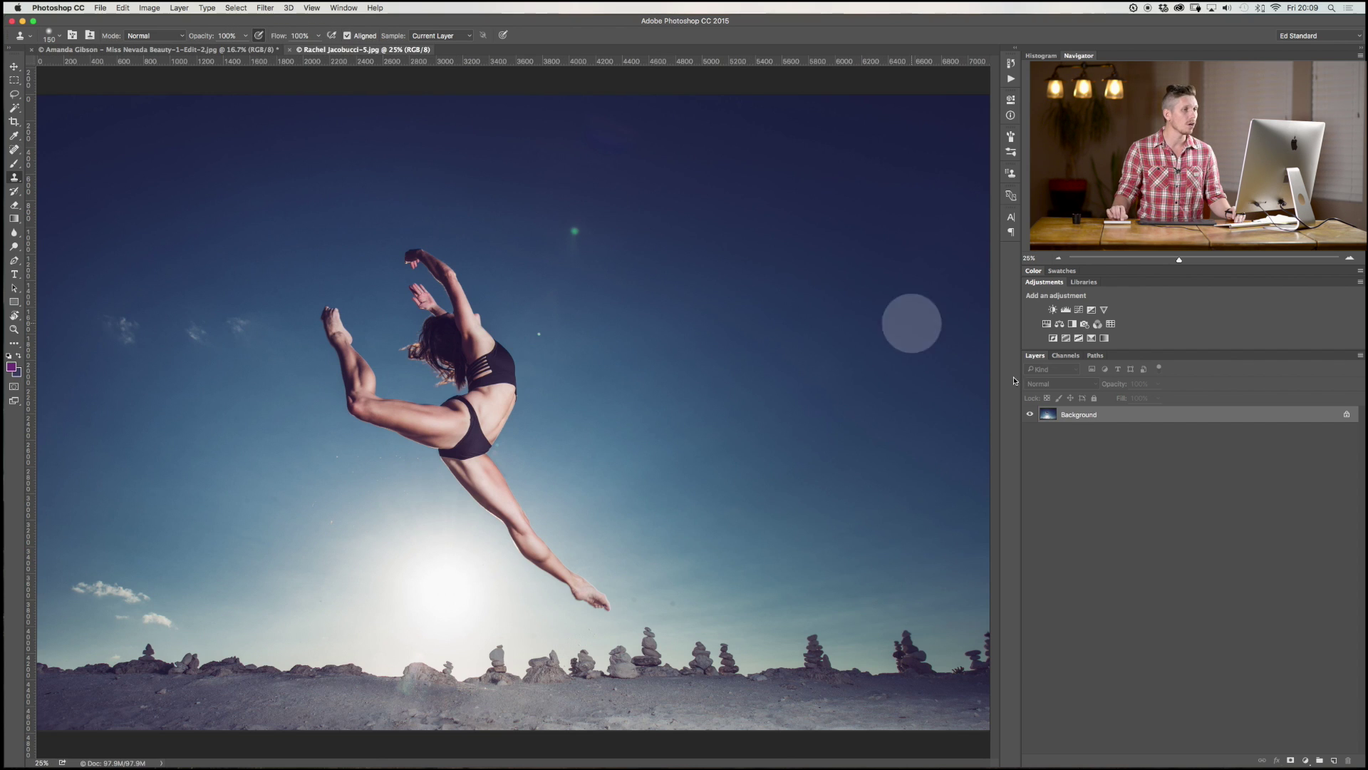
# Step: Copy the dancer photo's layer into the crown portrait and reposition it with the Move tool
pyautogui.moveTo(1048, 417); pyautogui.dragTo(502, 394)
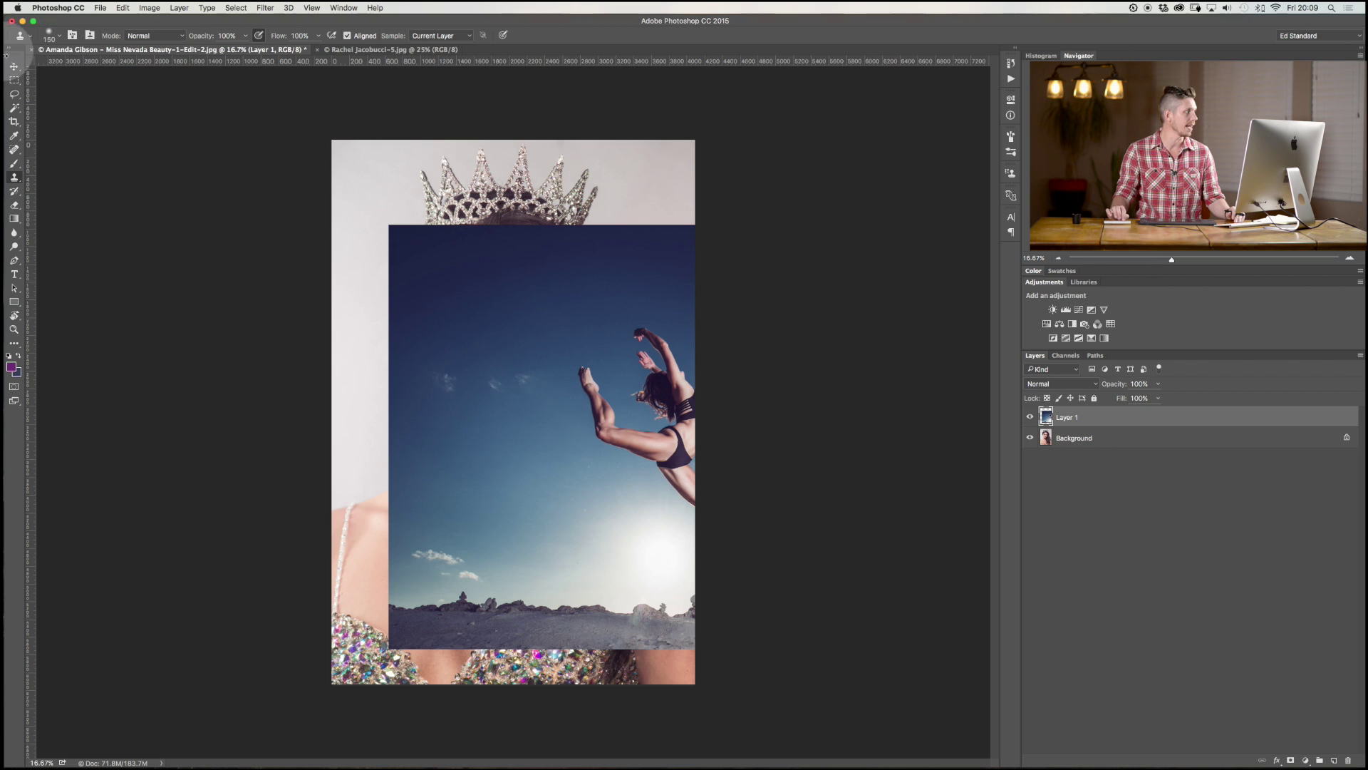
pyautogui.press('v')
pyautogui.moveTo(508, 425)
pyautogui.mouseDown()
pyautogui.moveTo(383, 467)
pyautogui.moveTo(474, 408)
pyautogui.moveTo(502, 439)
pyautogui.mouseUp()
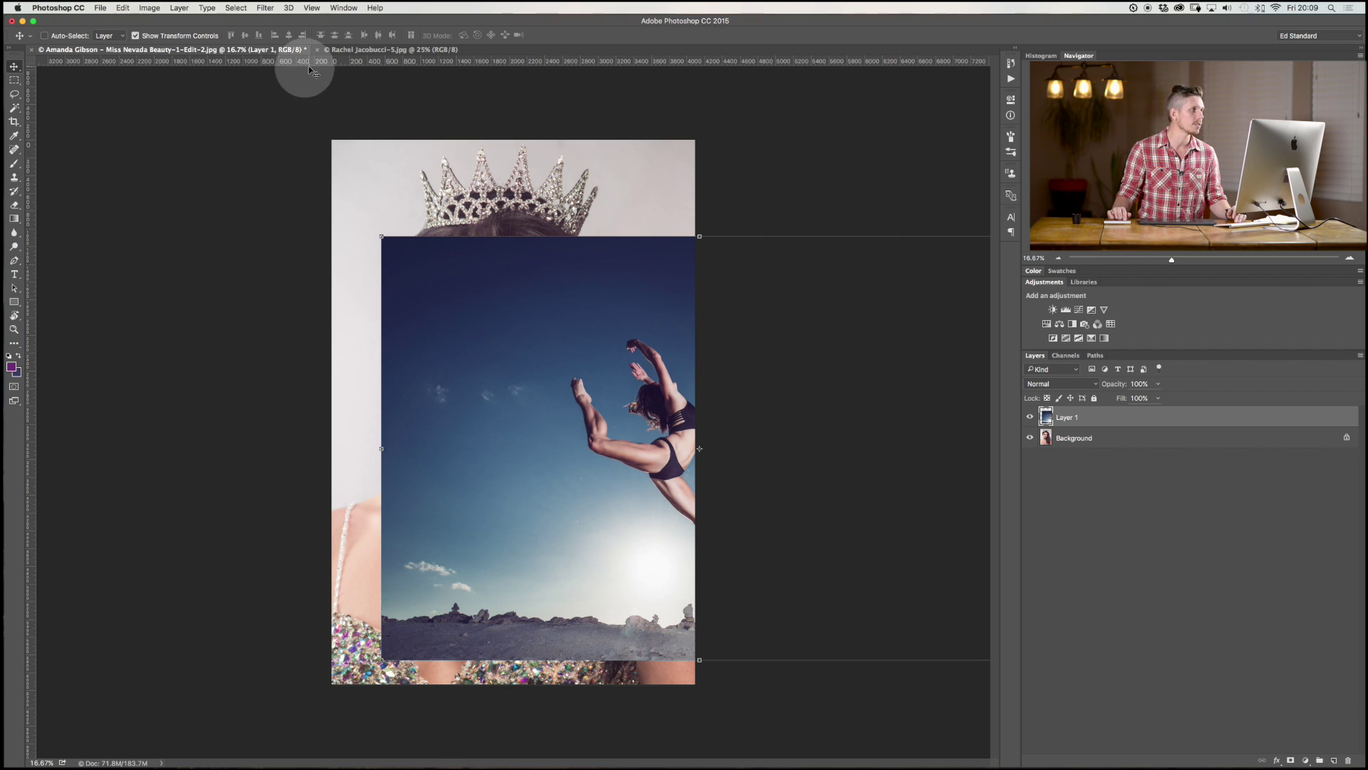
pyautogui.click(362, 50)
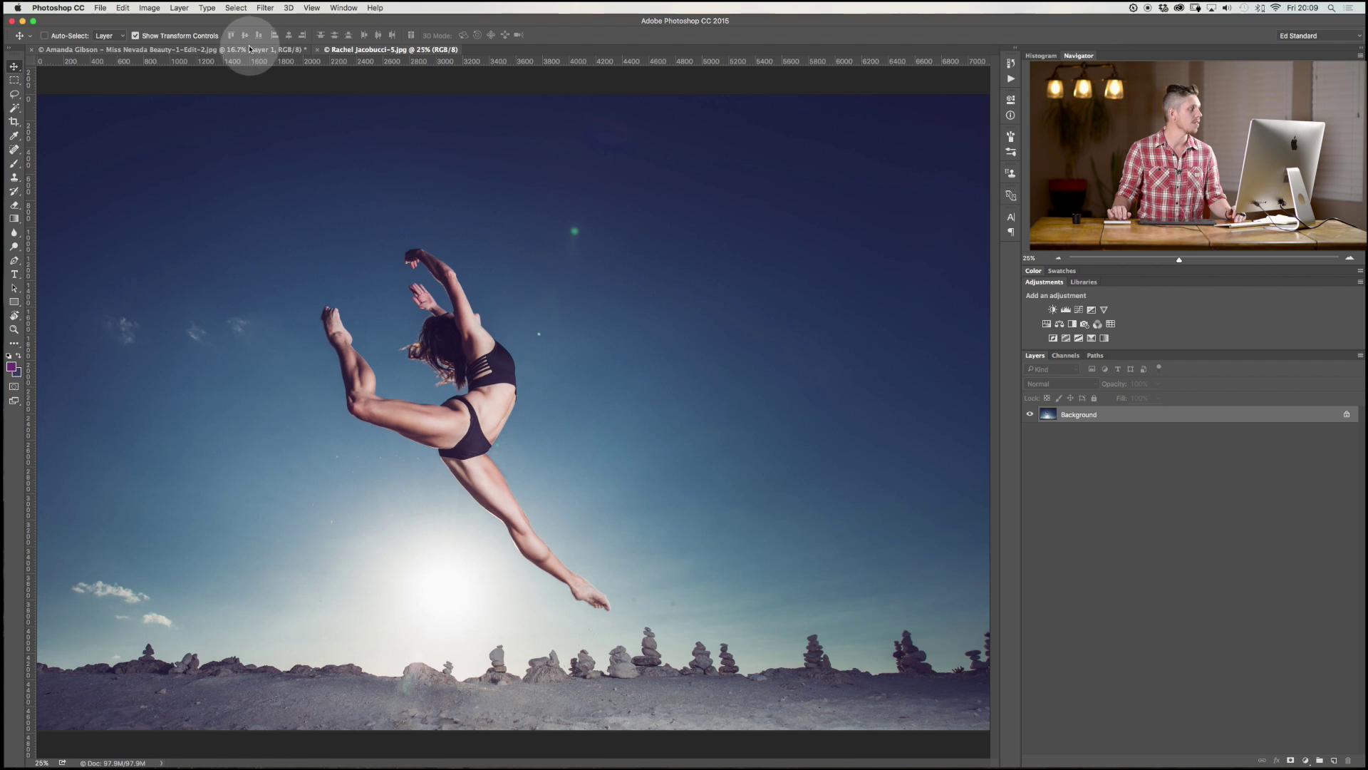
pyautogui.click(250, 49)
pyautogui.click(372, 51)
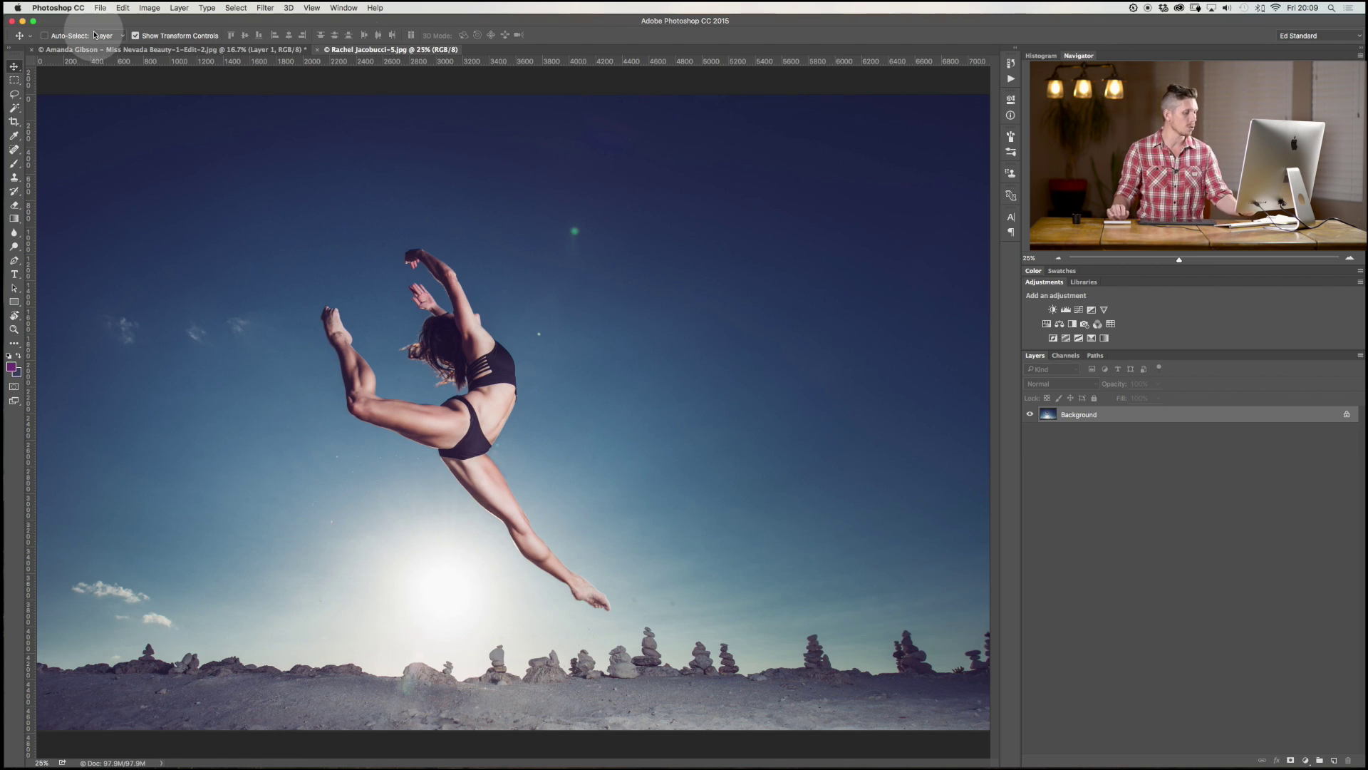
pyautogui.press('super+o')
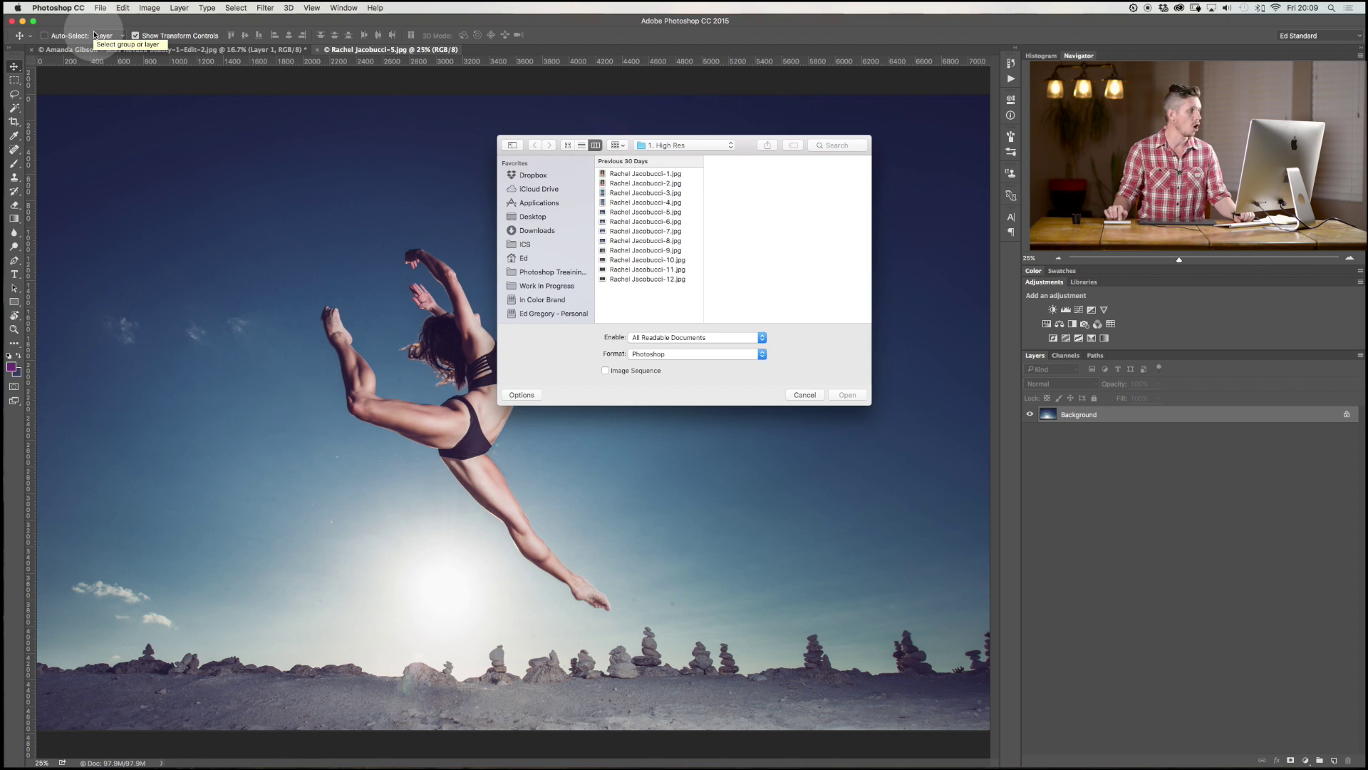
pyautogui.click(668, 203)
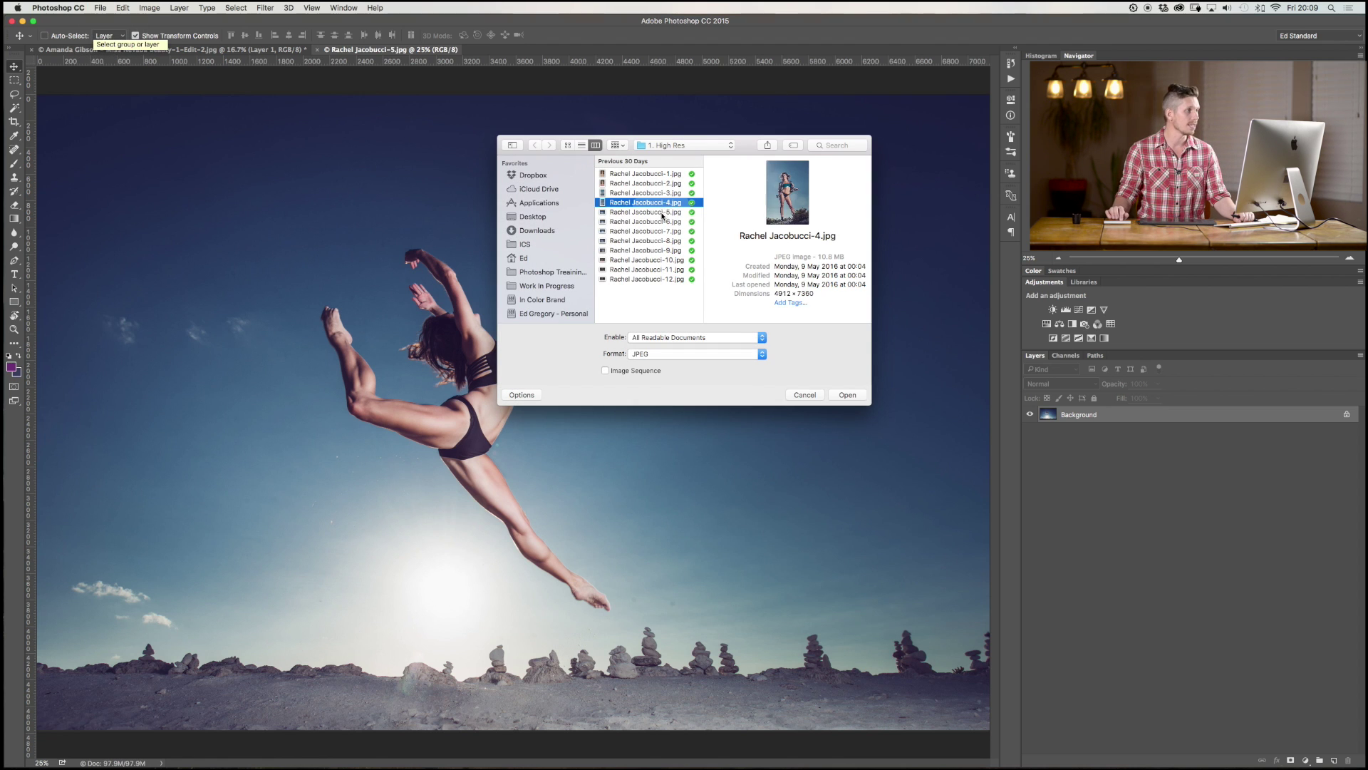
pyautogui.click(648, 194)
pyautogui.click(843, 387)
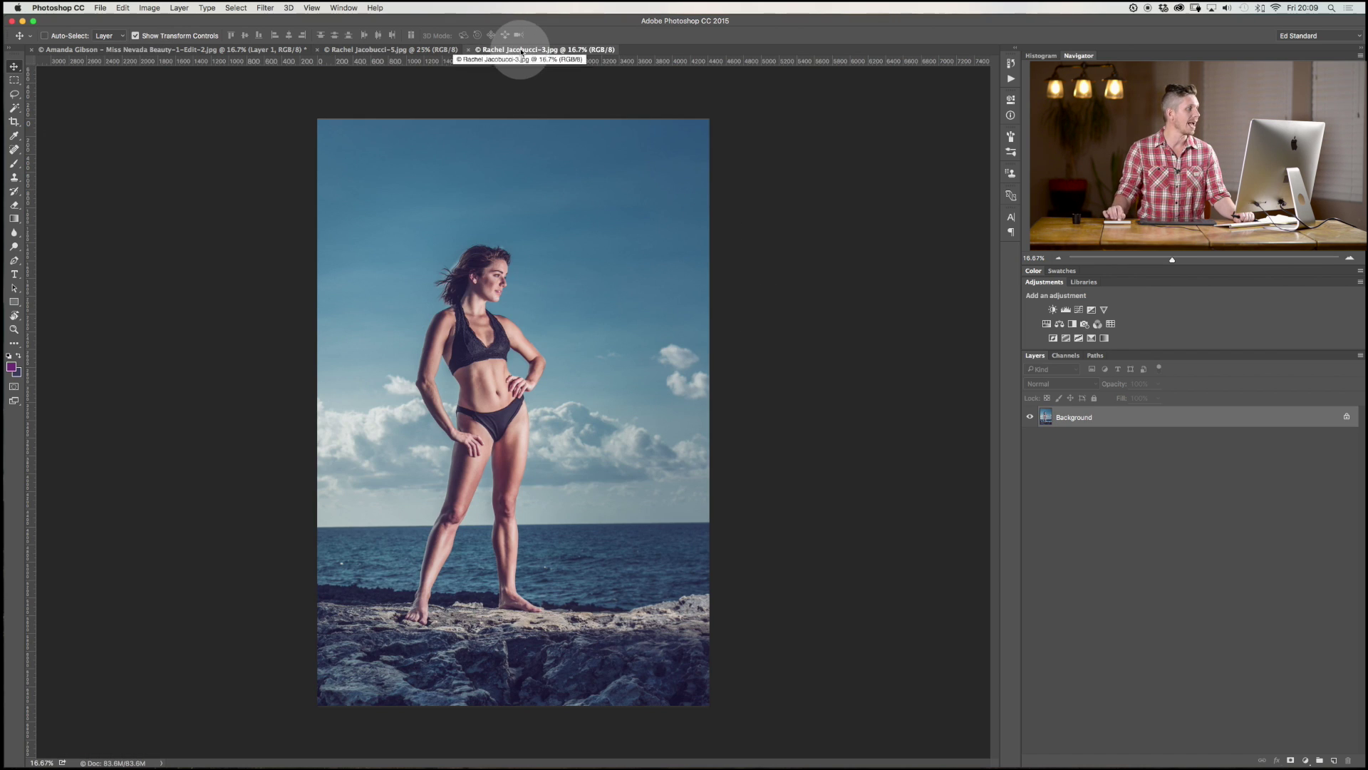
pyautogui.moveTo(521, 51); pyautogui.dragTo(331, 52)
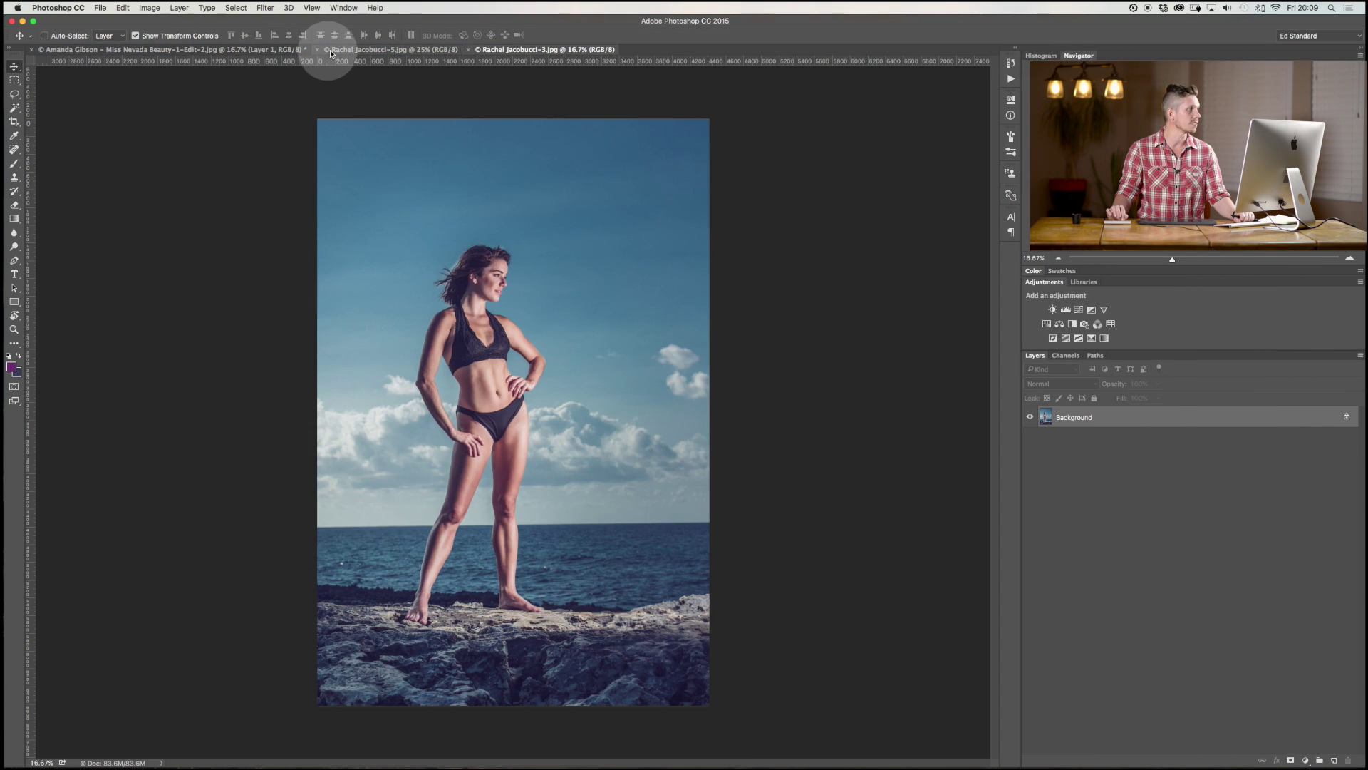
pyautogui.moveTo(335, 52)
pyautogui.mouseDown()
pyautogui.moveTo(513, 52)
pyautogui.moveTo(565, 70)
pyautogui.moveTo(460, 94)
pyautogui.moveTo(205, 235)
pyautogui.moveTo(272, 229)
pyautogui.moveTo(984, 387)
pyautogui.moveTo(393, 106)
pyautogui.moveTo(371, 119)
pyautogui.moveTo(406, 45)
pyautogui.mouseUp()
pyautogui.click(595, 187)
# Step: Tile the three open documents with Window > Arrange > 3-up Vertical
pyautogui.click(174, 302)
pyautogui.click(276, 432)
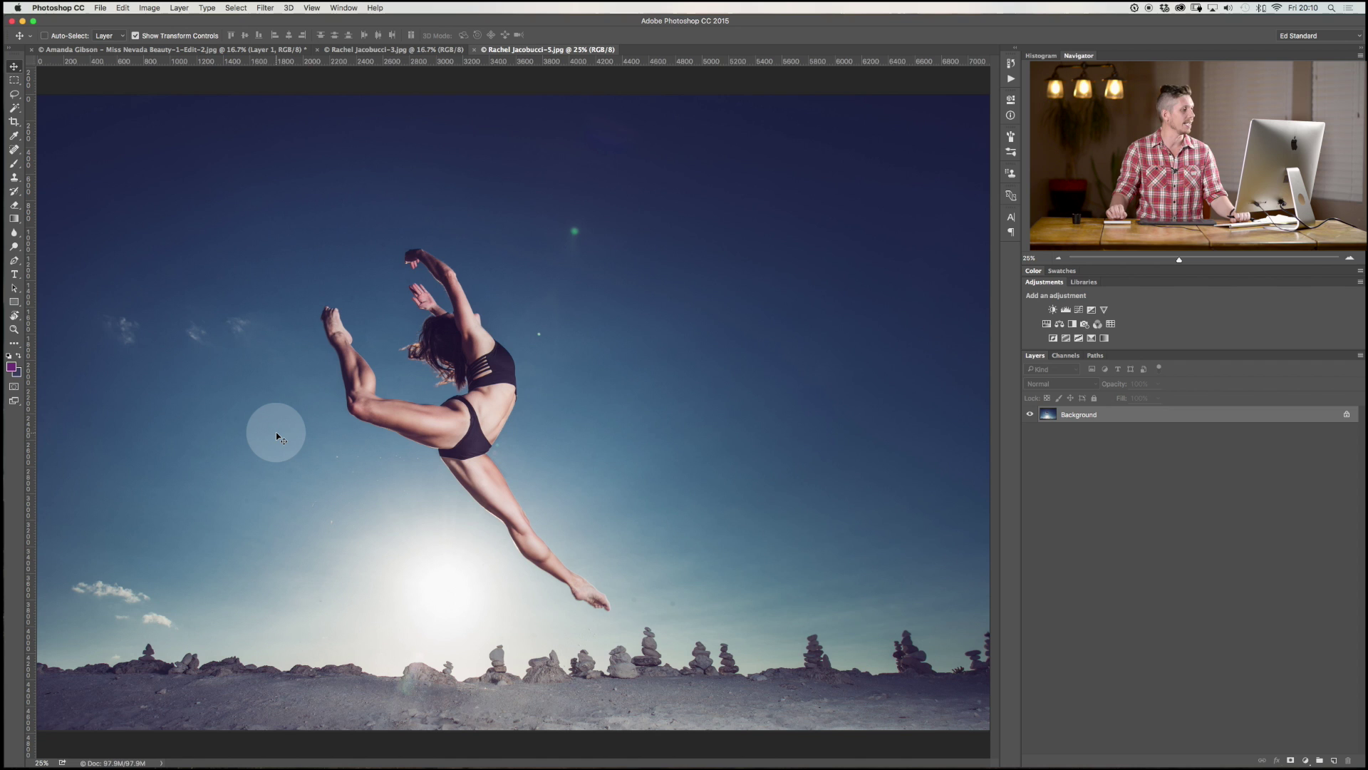
pyautogui.scroll(-5, 276, 432)
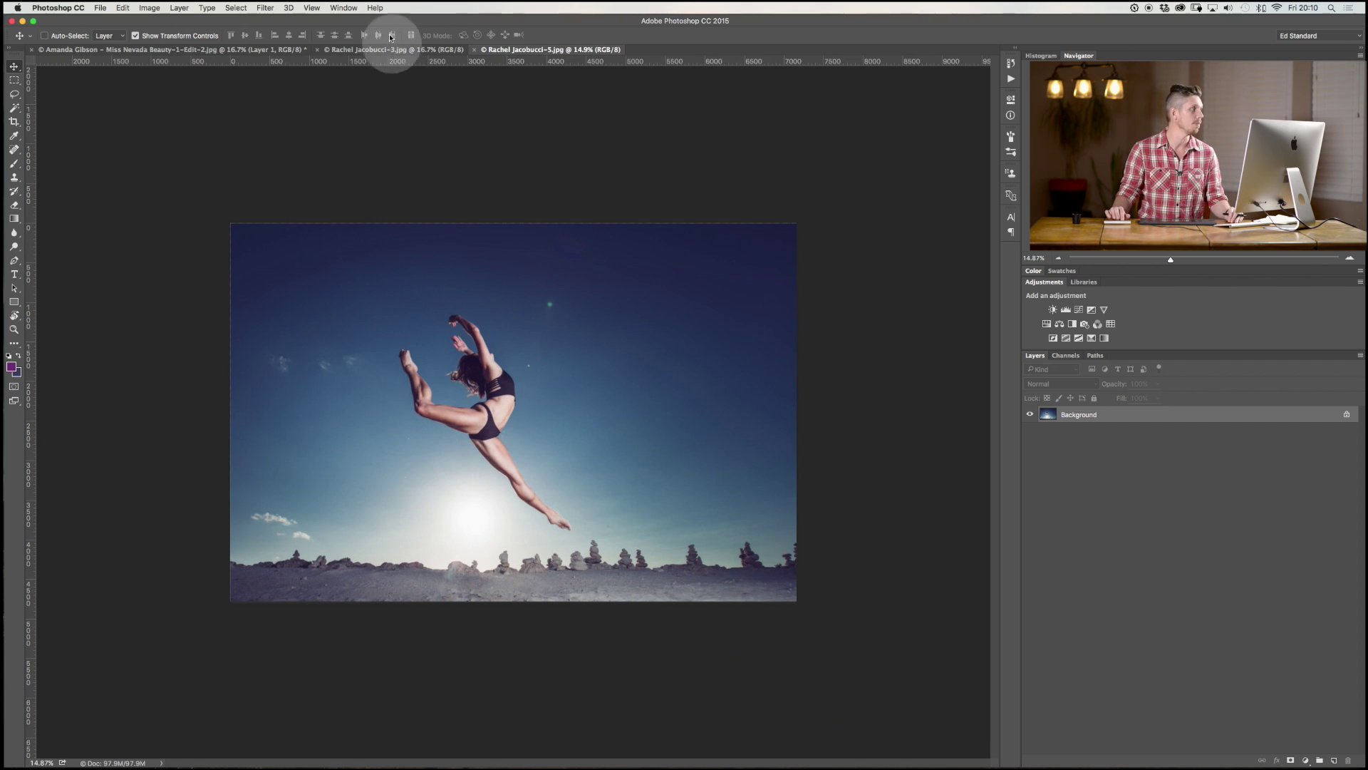
pyautogui.click(344, 8)
pyautogui.moveTo(347, 22)
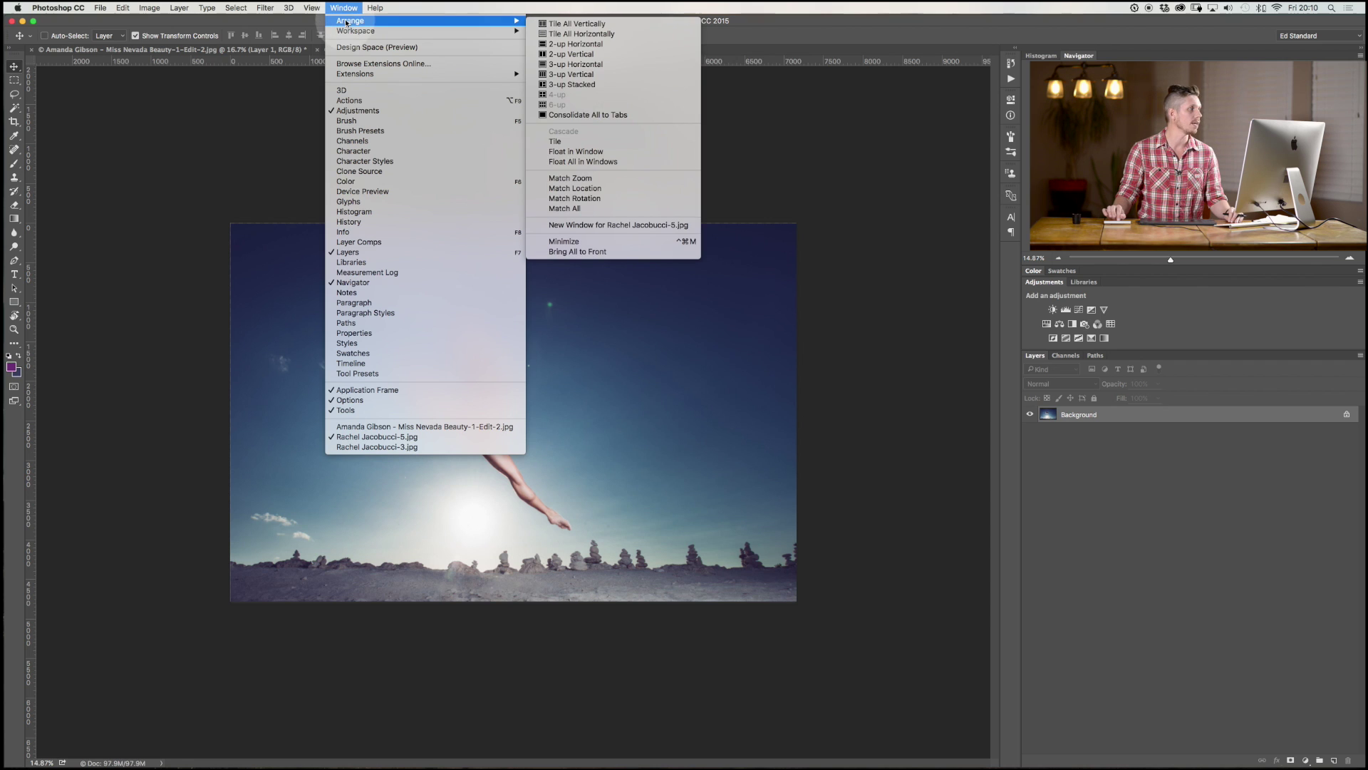
pyautogui.click(598, 73)
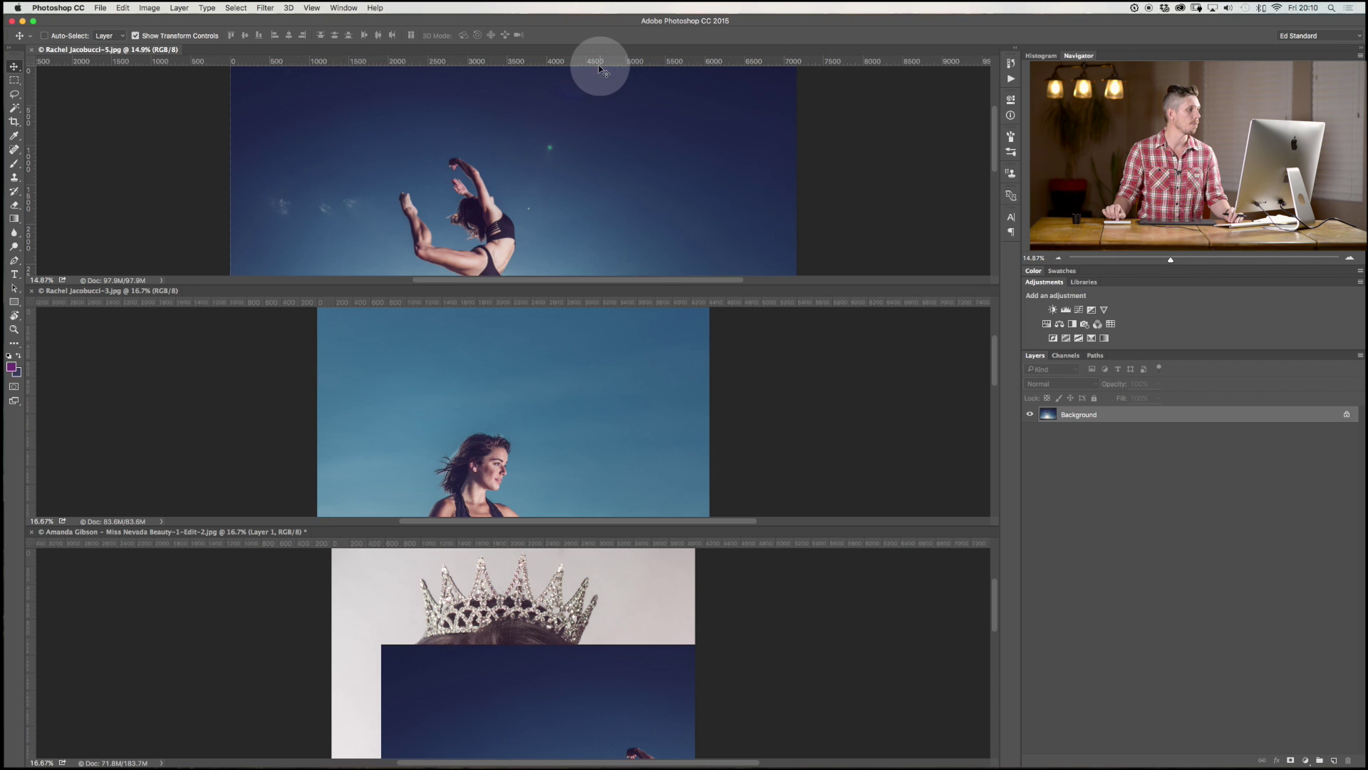
# Step: Copy the dancer layer into the middle document, then undo it
pyautogui.scroll(-10, 627, 350)
pyautogui.scroll(-8, 583, 654)
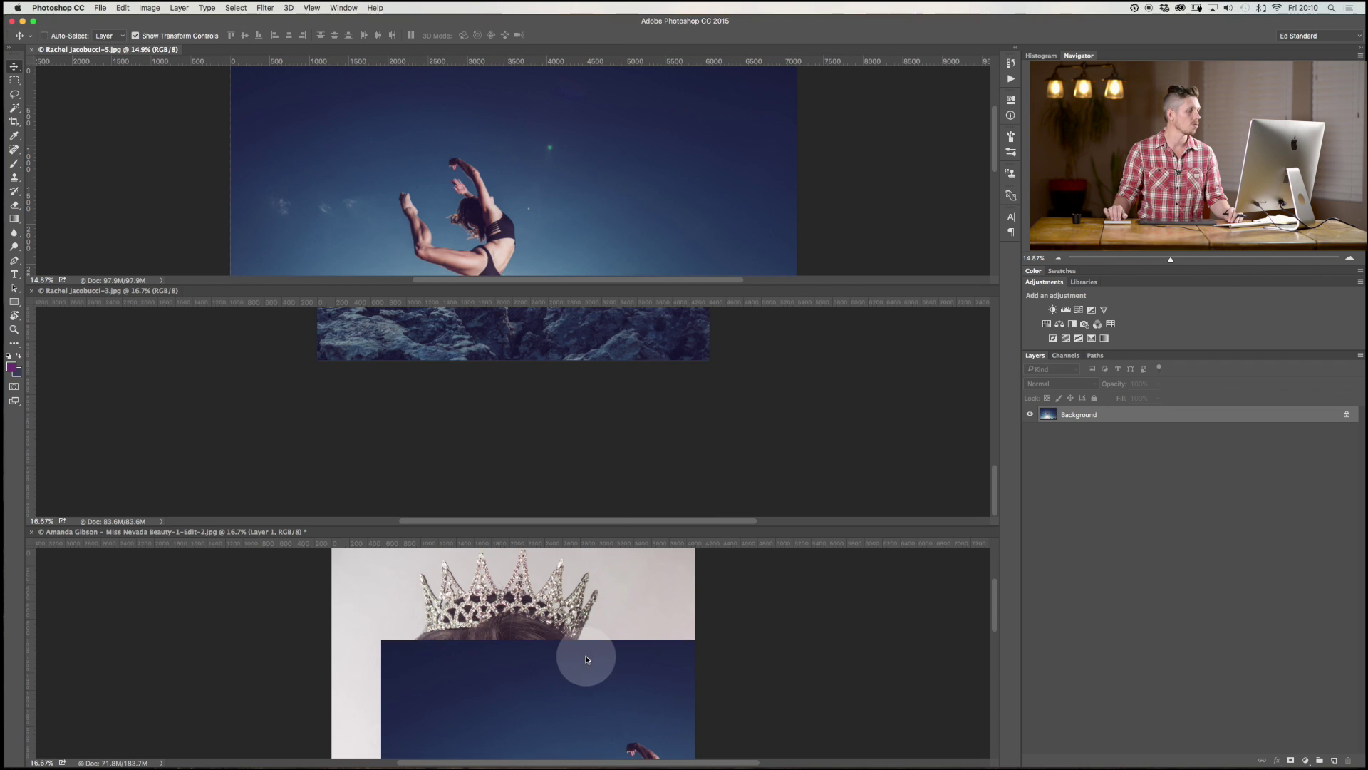
pyautogui.scroll(-5, 586, 659)
pyautogui.scroll(-10, 625, 214)
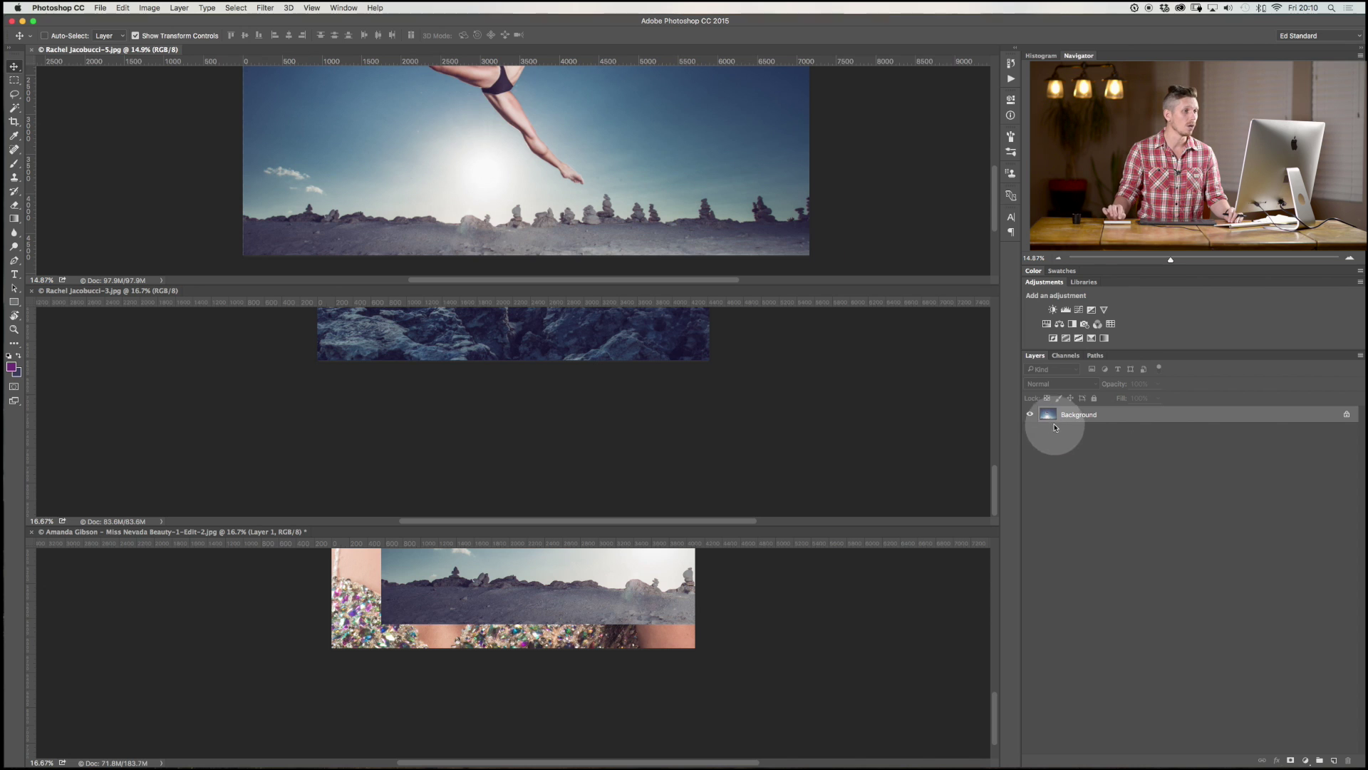
pyautogui.moveTo(1048, 418); pyautogui.dragTo(656, 346)
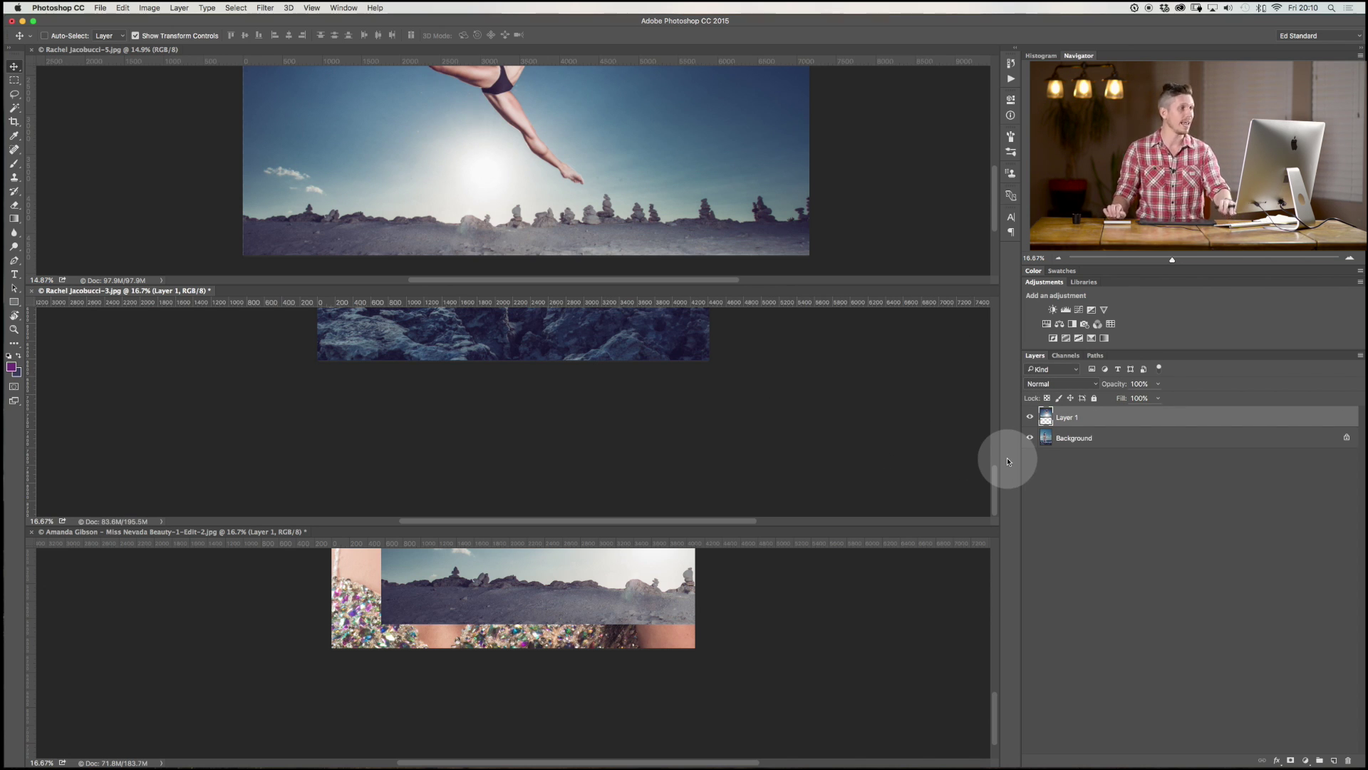
pyautogui.press('super+z')
pyautogui.click(340, 7)
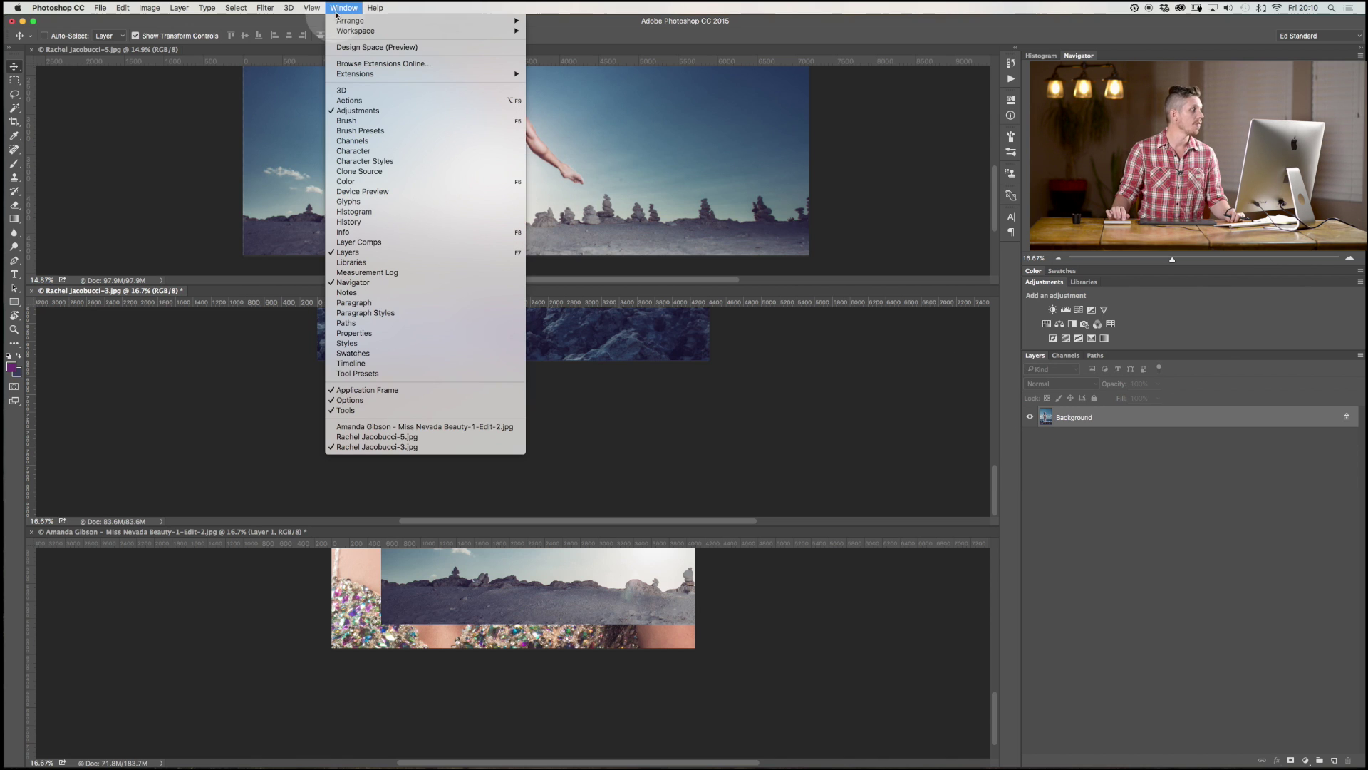
# Step: Consolidate all documents to tabs and close the crown portrait without saving
pyautogui.moveTo(346, 21)
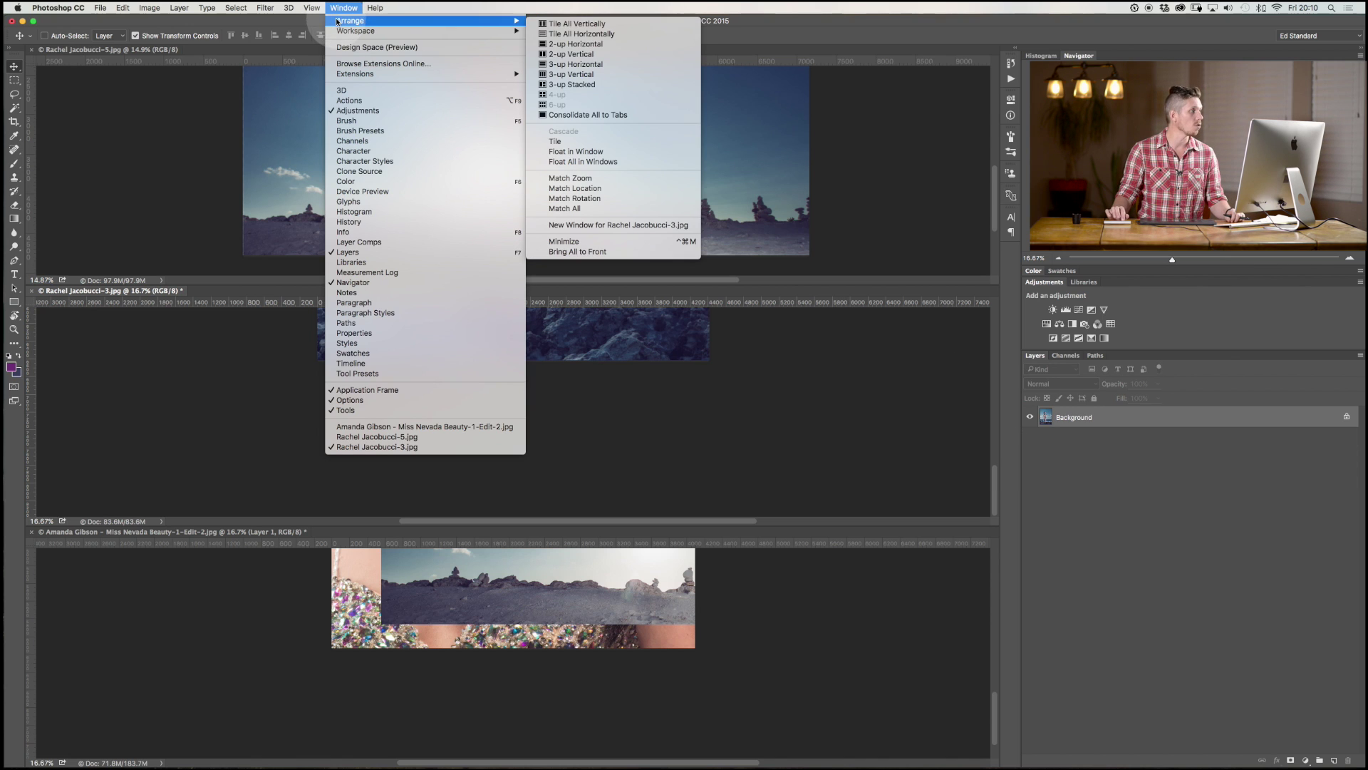
pyautogui.click(575, 116)
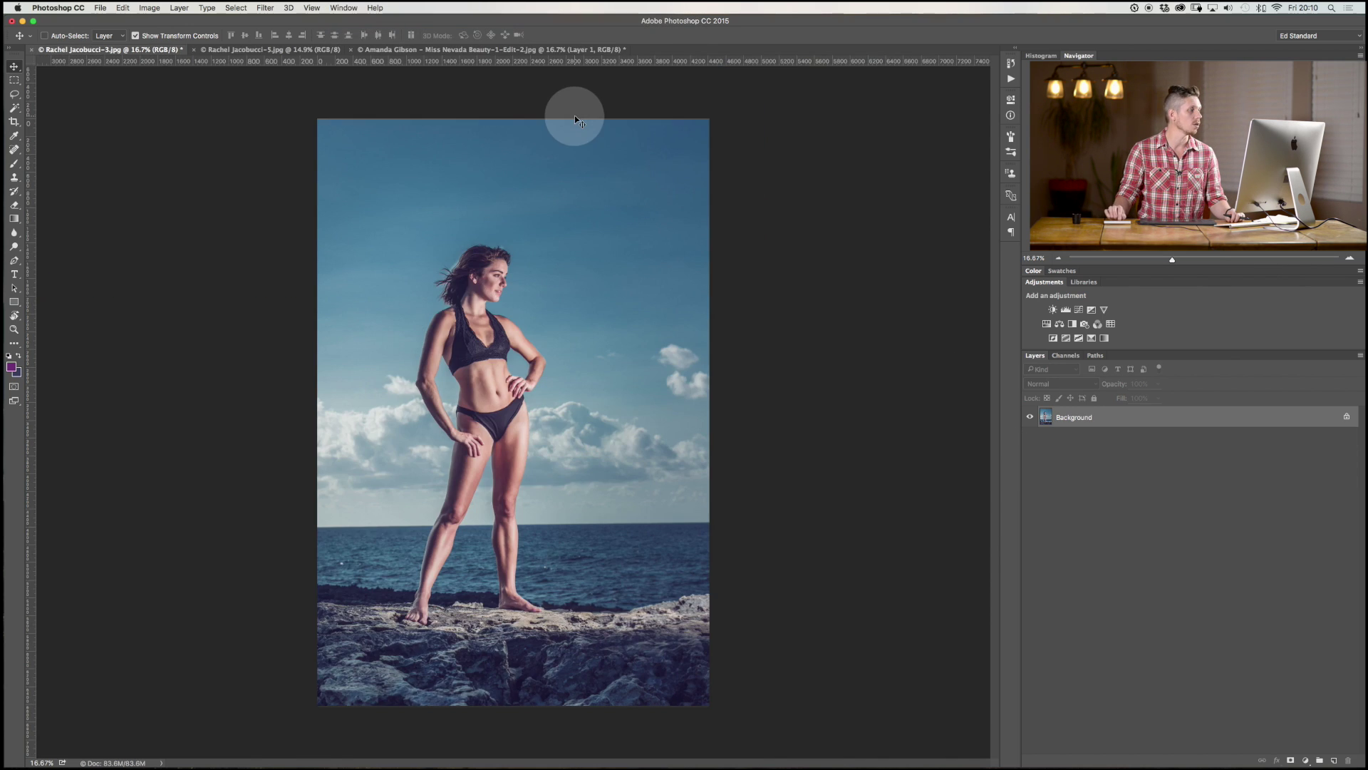
pyautogui.click(263, 50)
pyautogui.moveTo(419, 50); pyautogui.dragTo(458, 51)
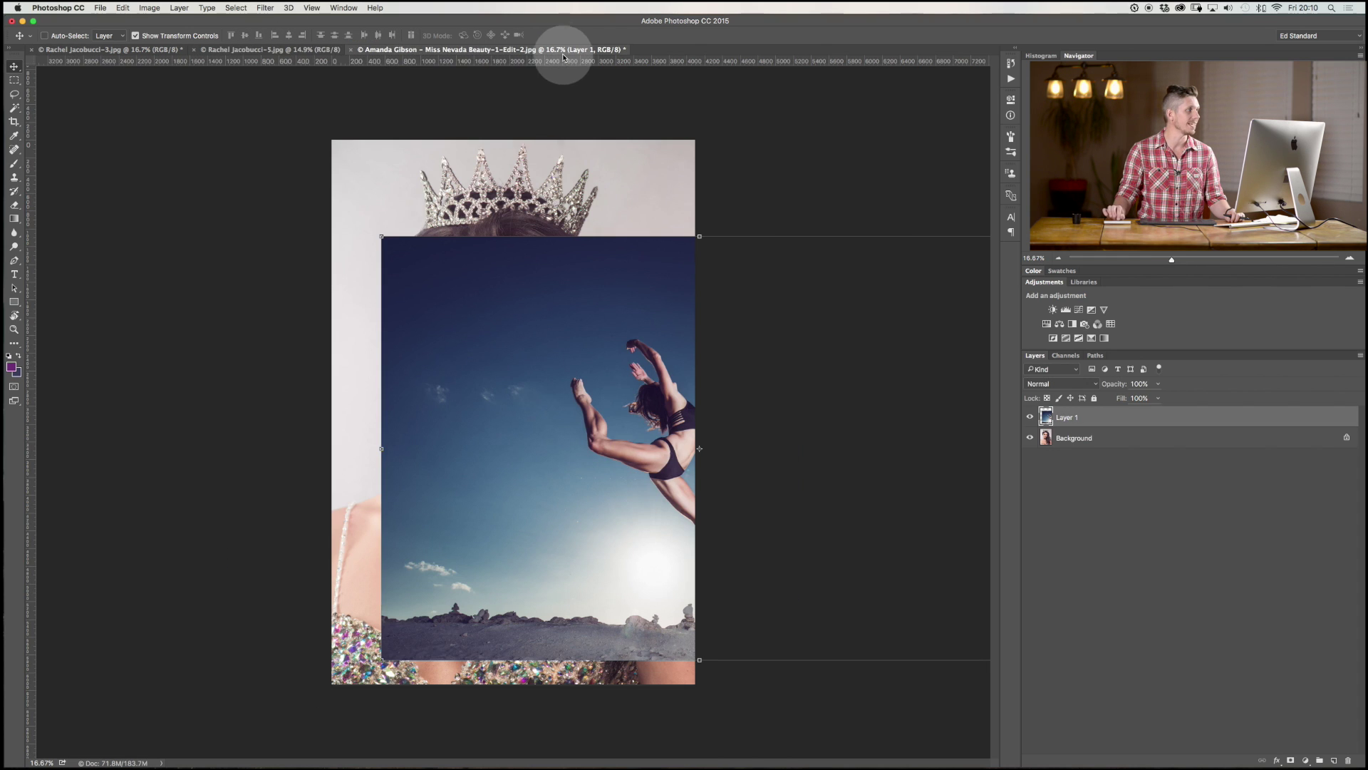
pyautogui.click(351, 50)
pyautogui.click(639, 247)
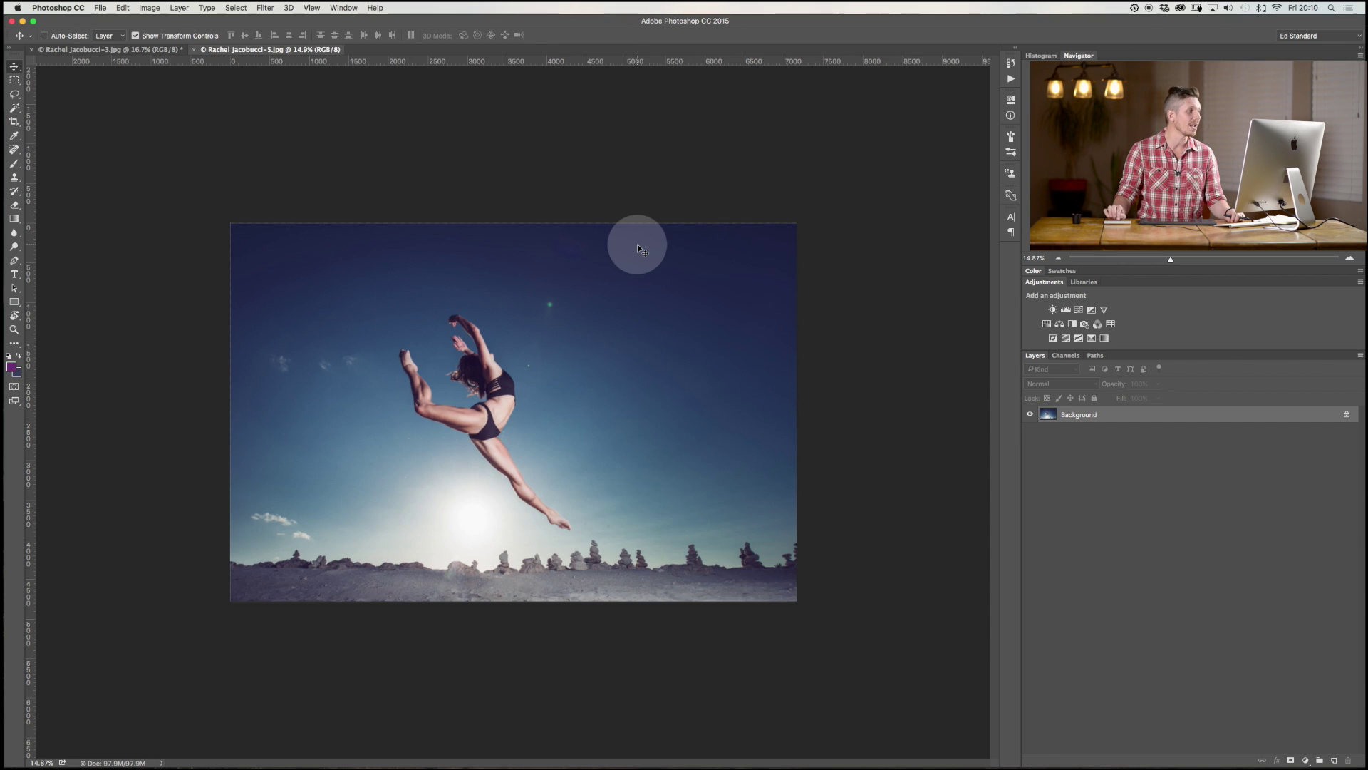